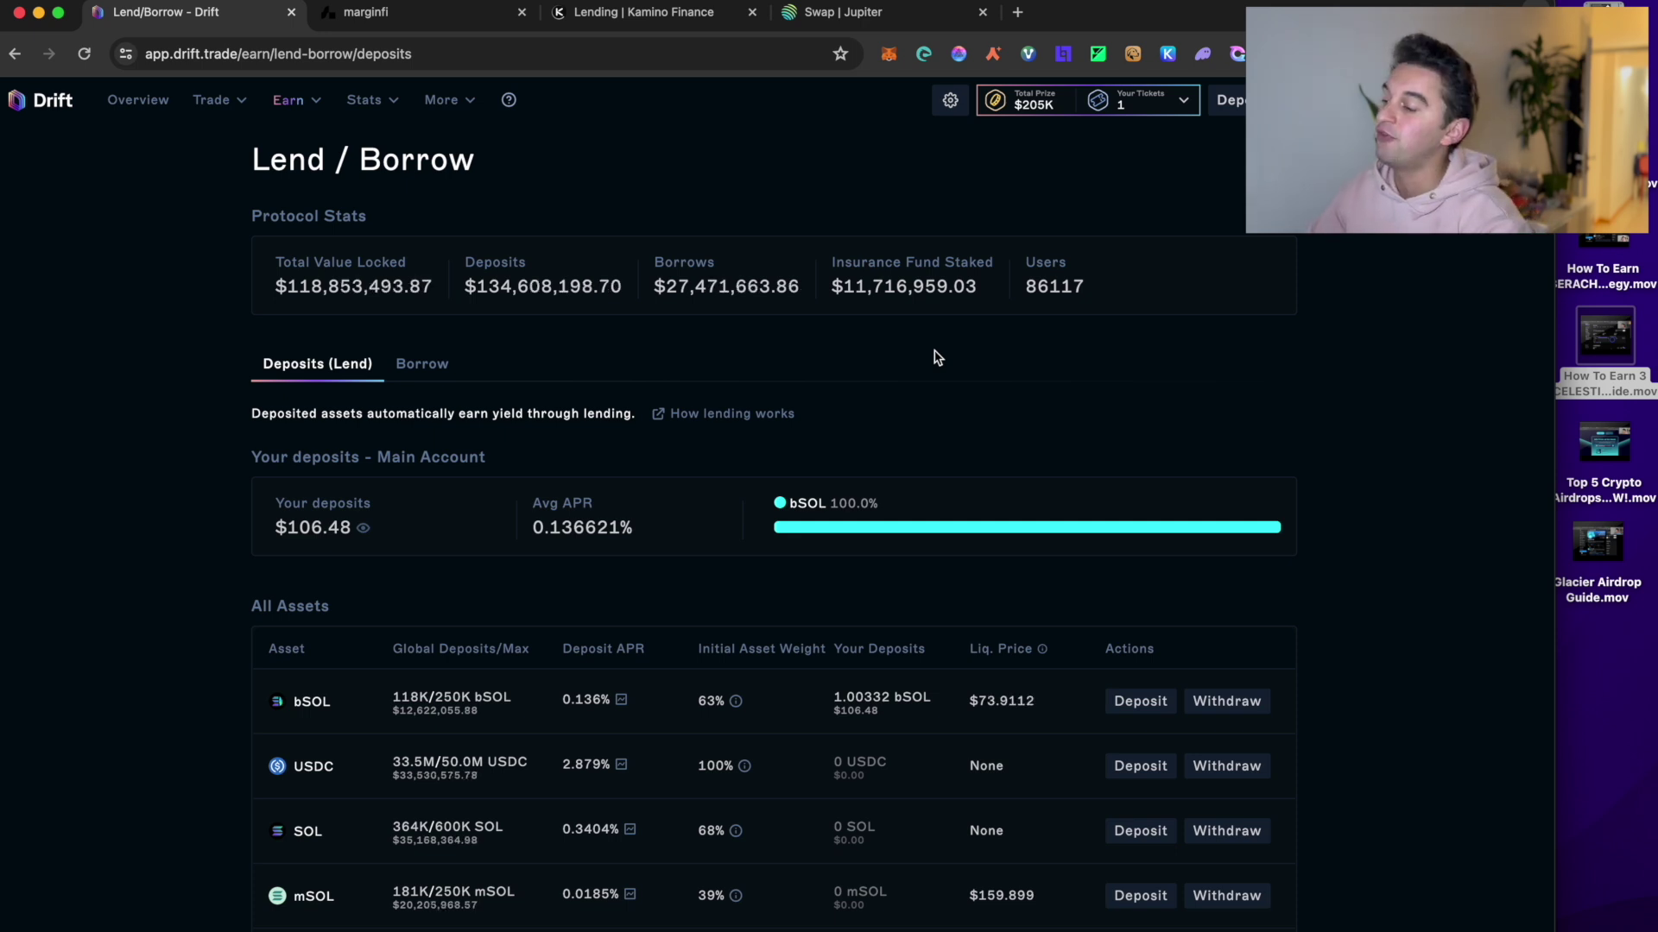
Examine the protocol stats on the Lend / Borrow page, highlighting the Users figure
{"action": "left_click_drag", "start_coordinate": [1085, 288], "coordinate": [1023, 292]}
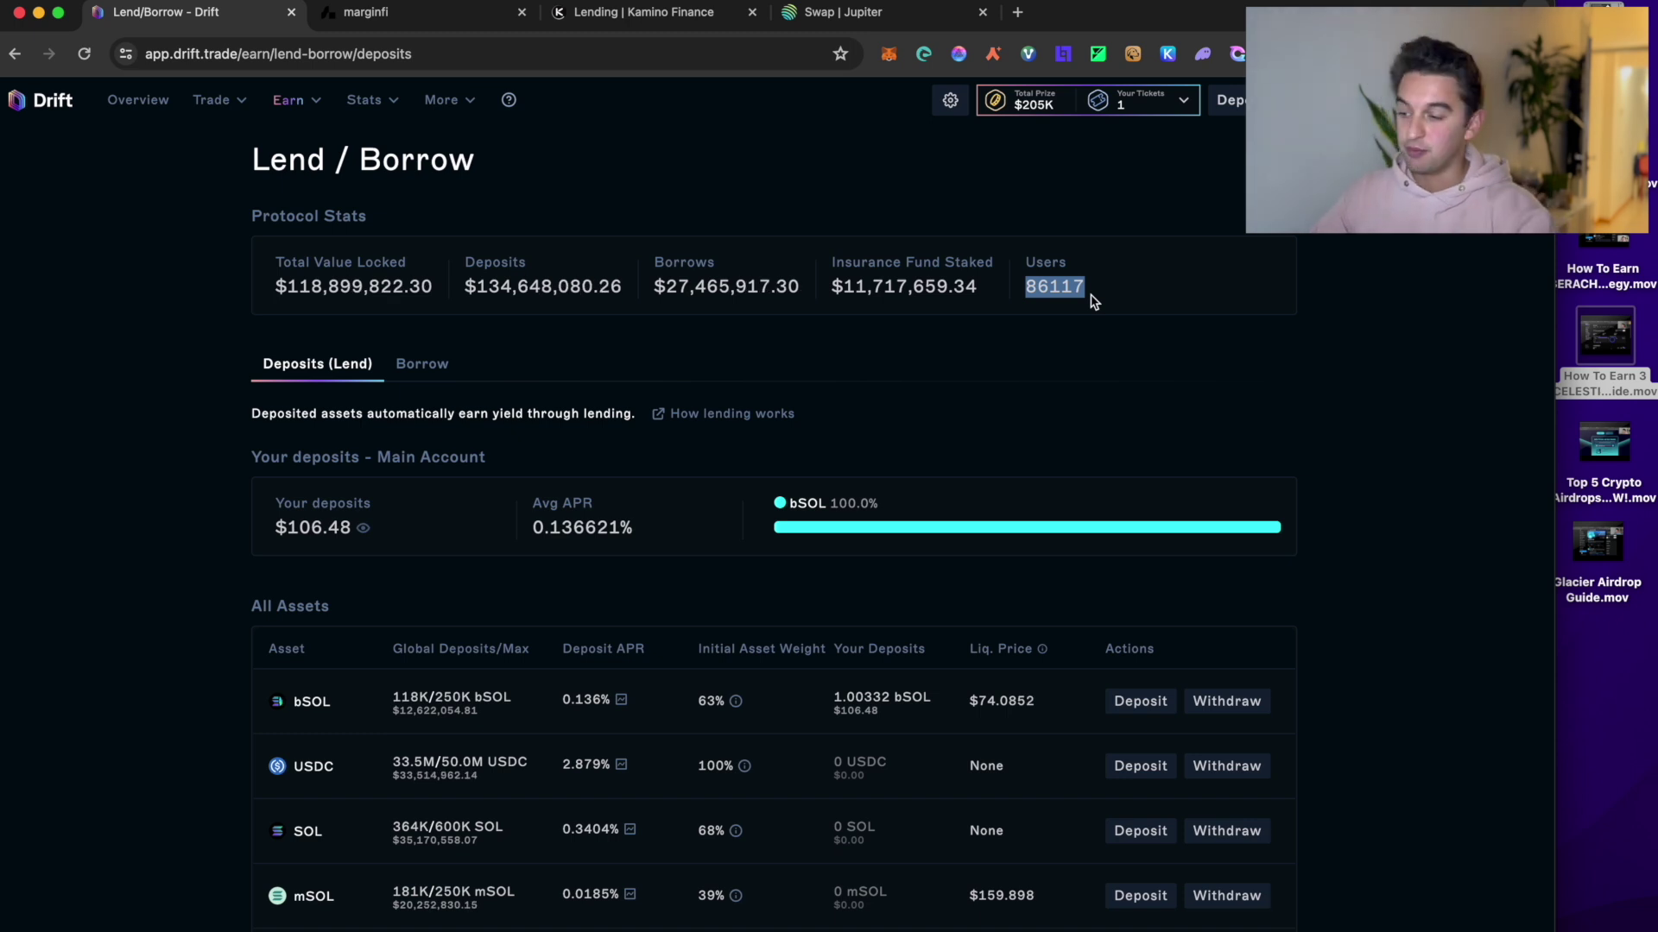
{"action": "scroll", "coordinate": [1092, 302], "scroll_direction": "down", "scroll_amount": 1}
{"action": "scroll", "coordinate": [1092, 302], "scroll_direction": "up", "scroll_amount": 1}
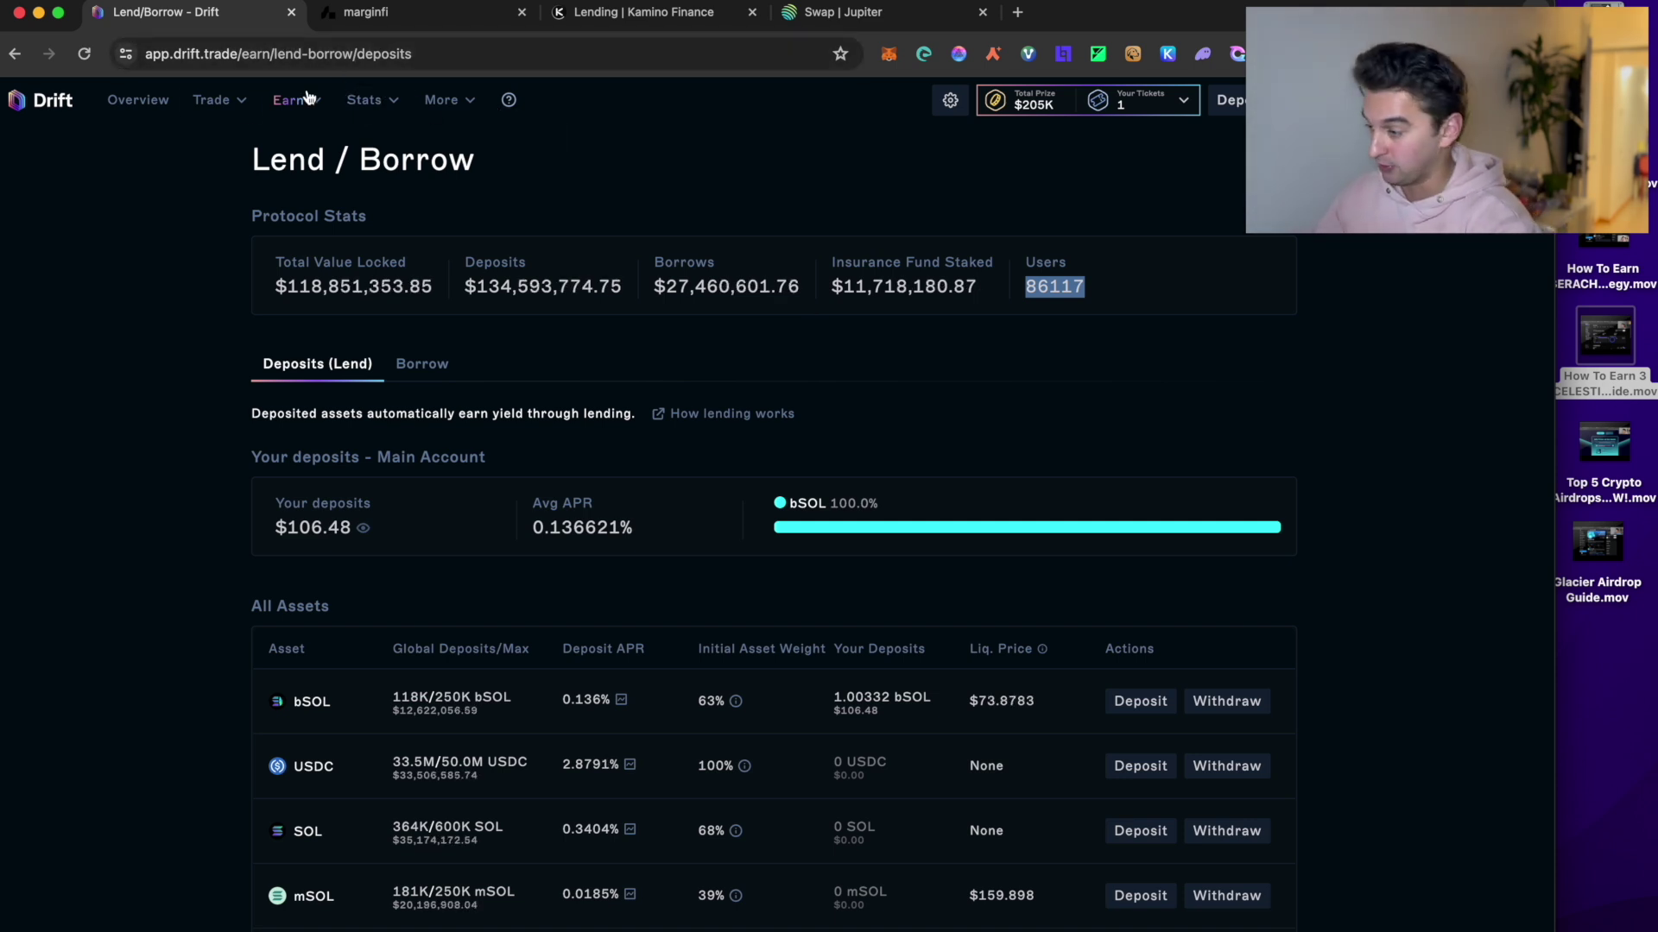
Open the account overview and look through the asset balances under Assets & Liabilities
{"action": "left_click", "coordinate": [148, 102]}
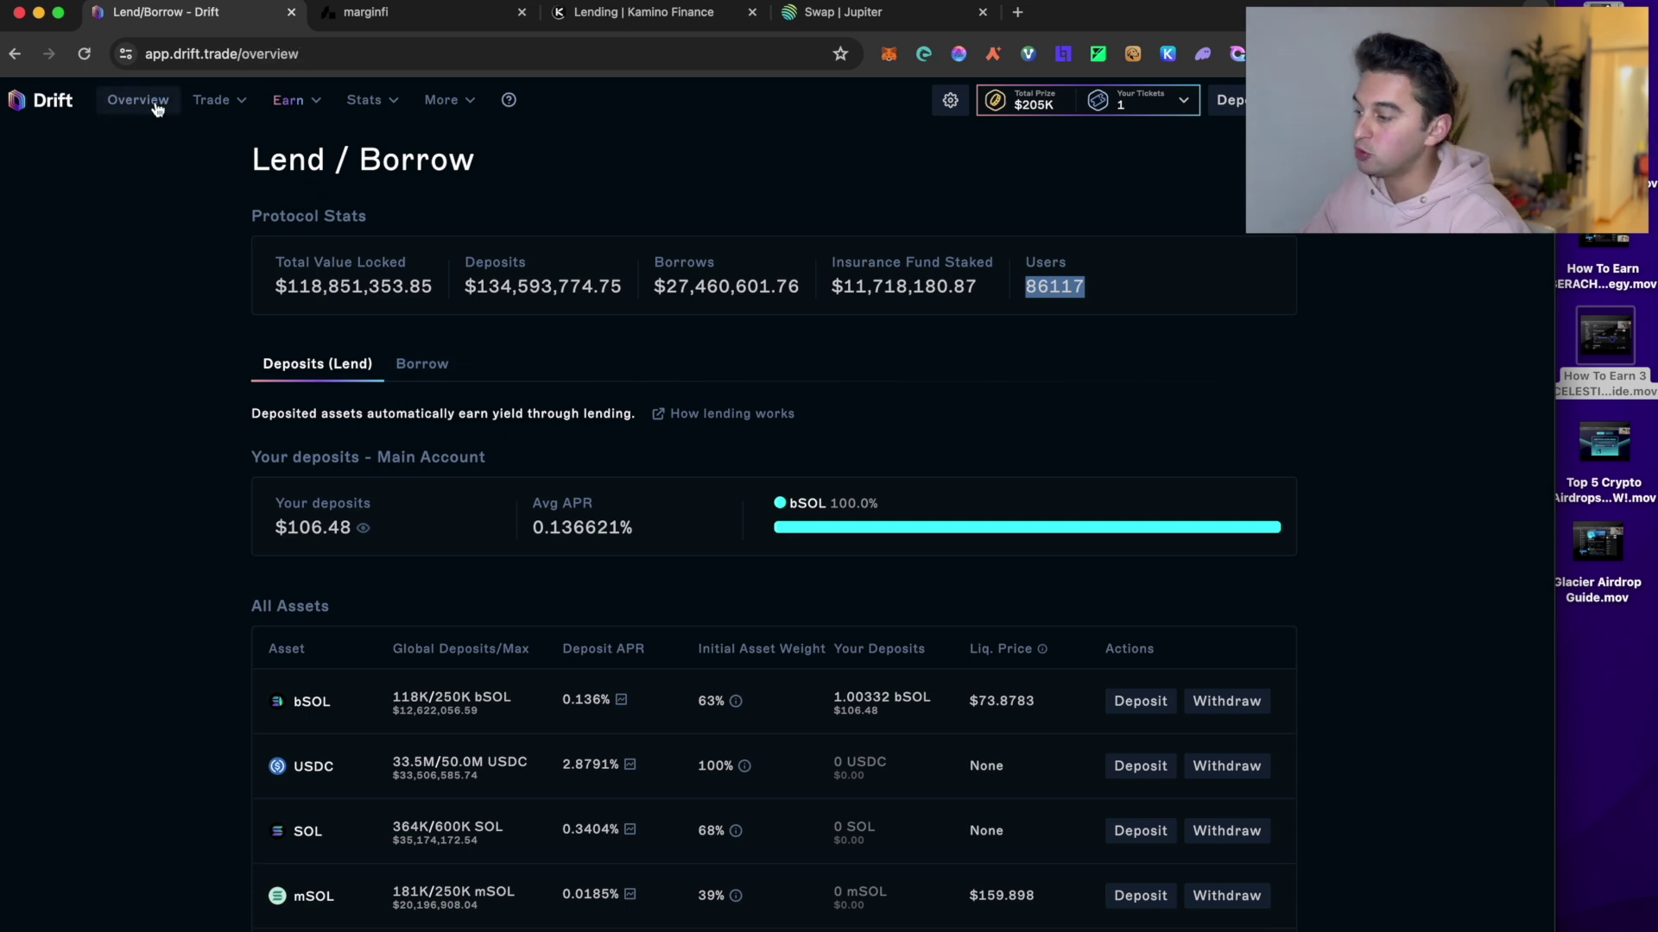
{"action": "mouse_move", "coordinate": [216, 101]}
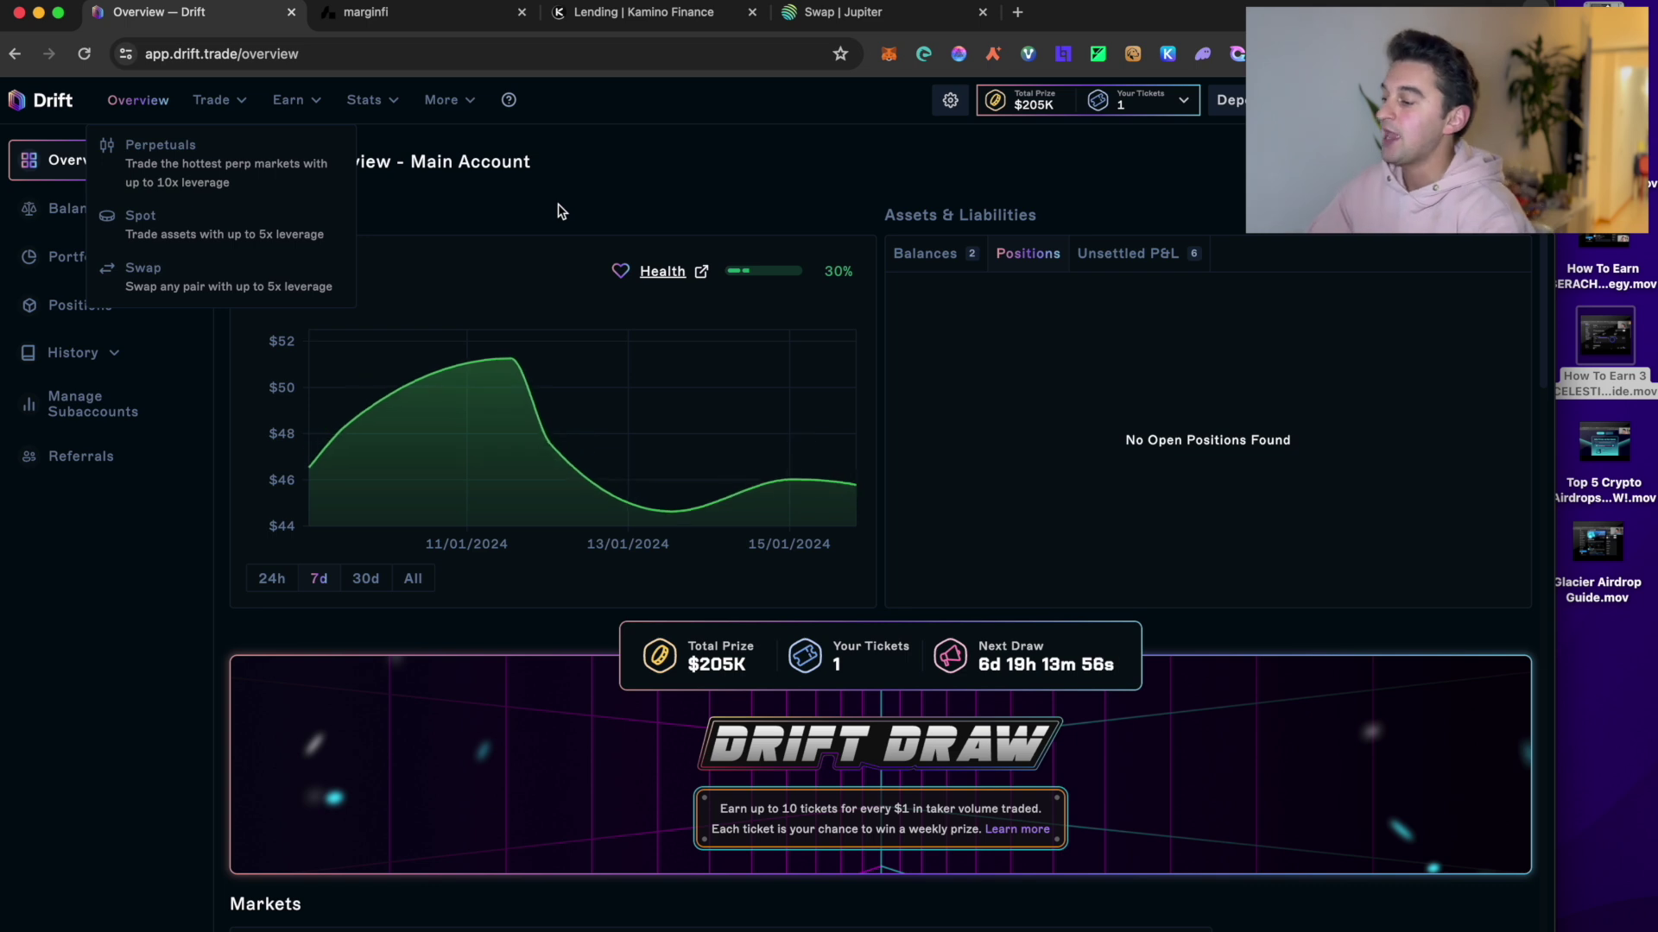
{"action": "left_click", "coordinate": [508, 229]}
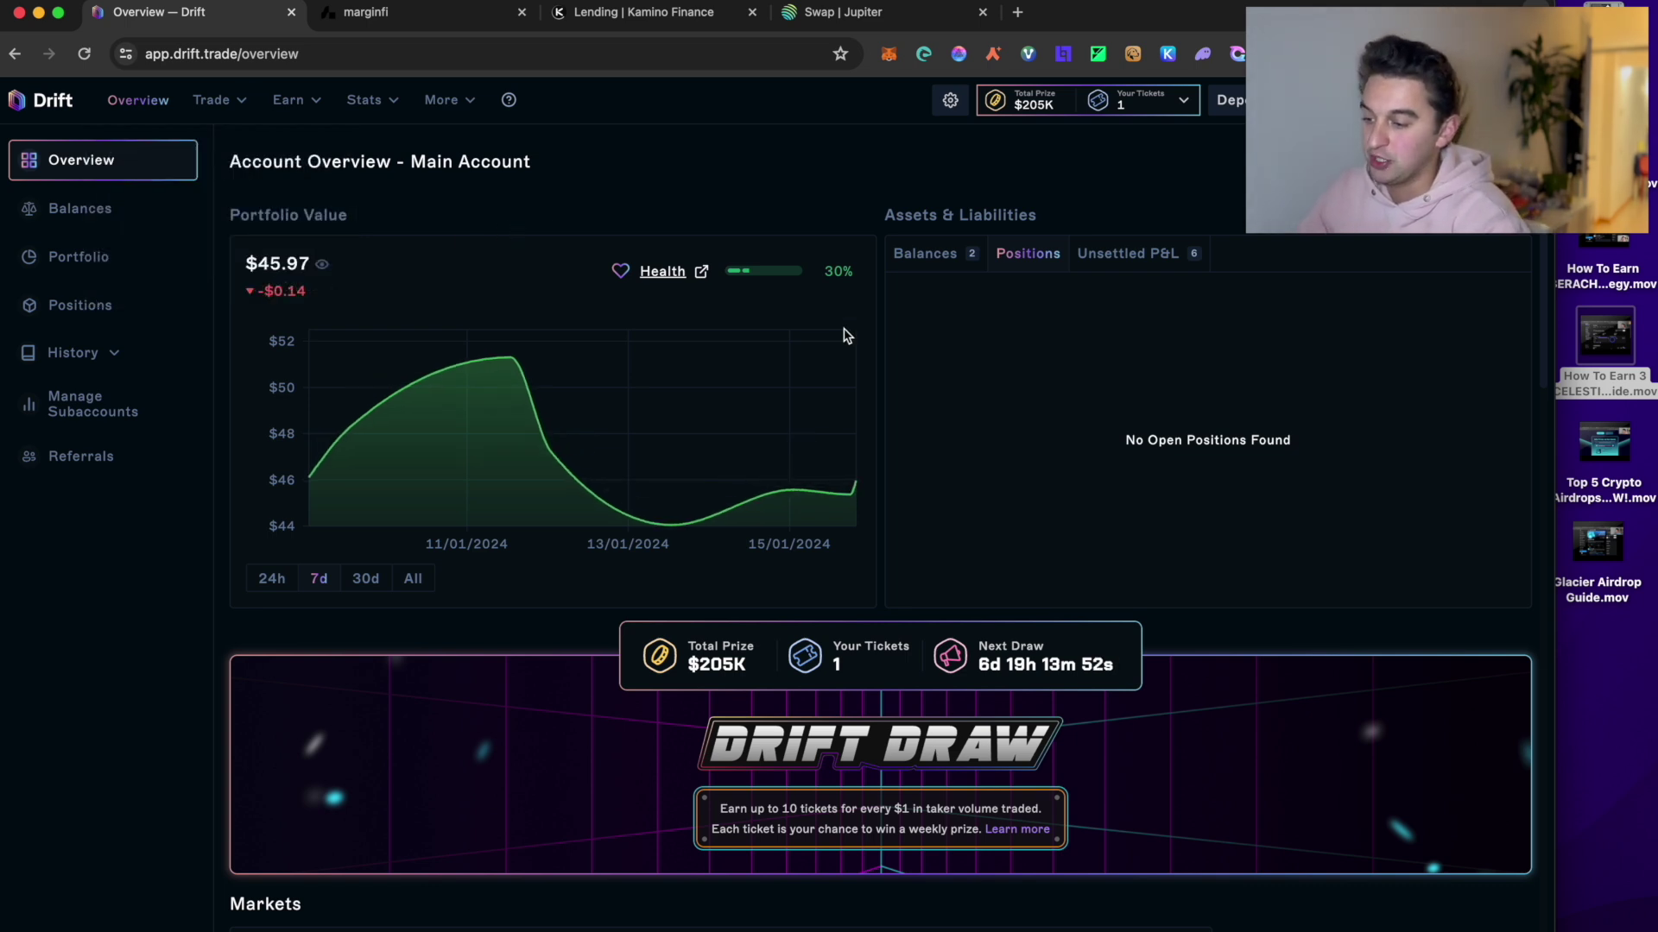
{"action": "left_click", "coordinate": [975, 257]}
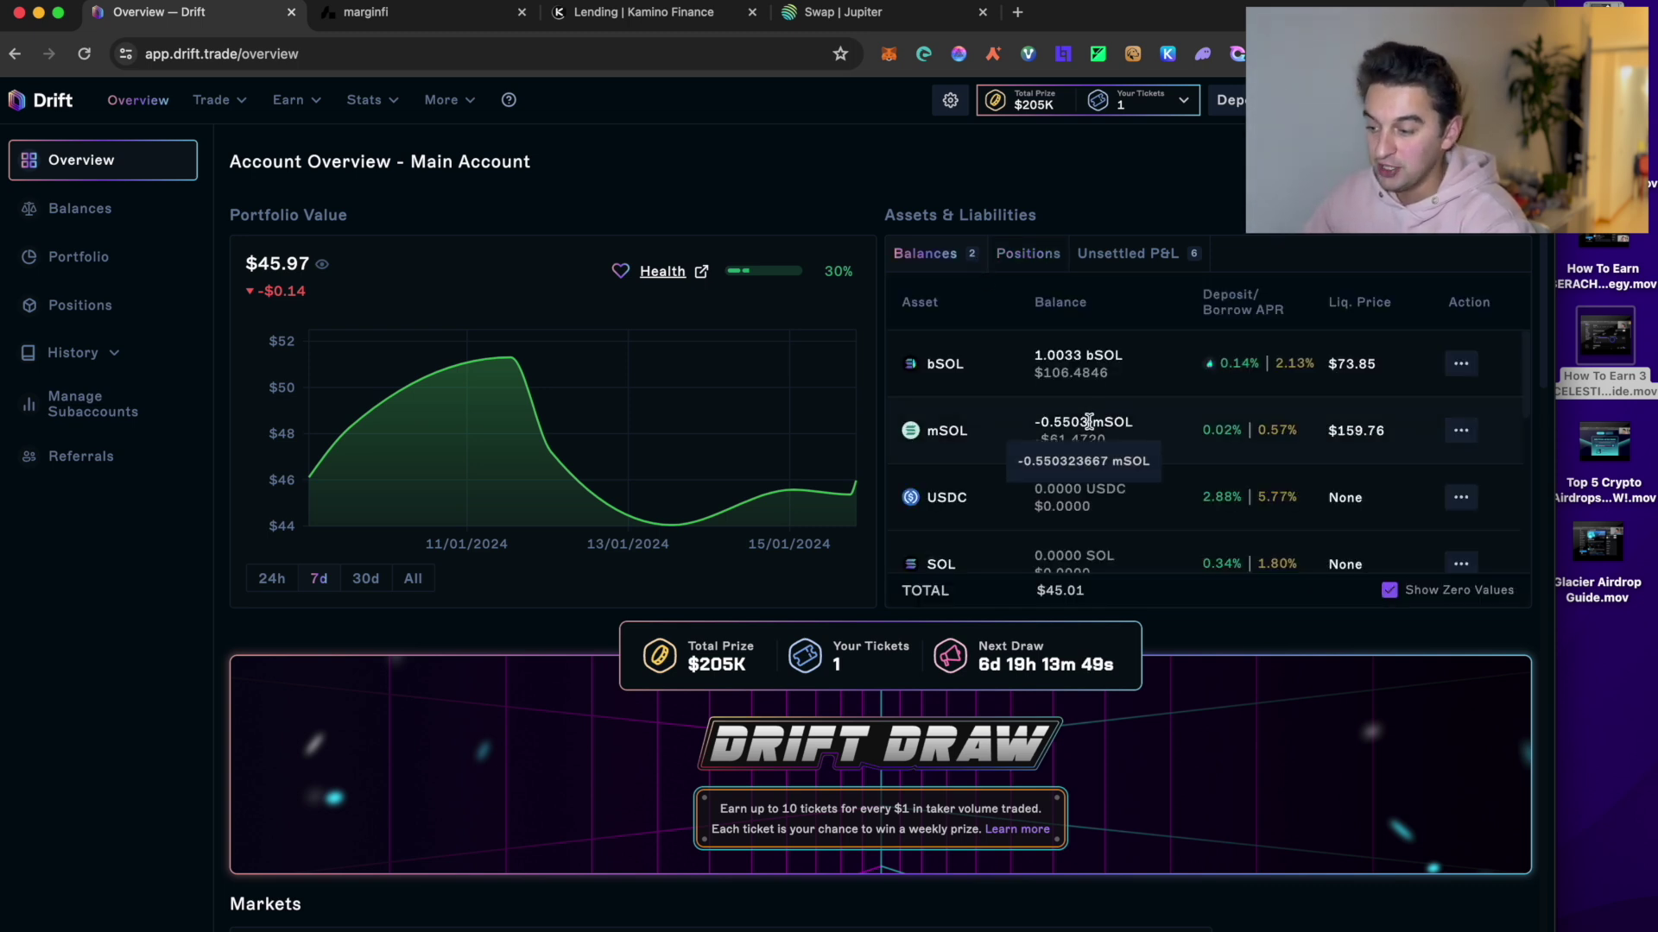
{"action": "scroll", "coordinate": [1070, 416], "scroll_direction": "down", "scroll_amount": 1}
{"action": "scroll", "coordinate": [1047, 411], "scroll_direction": "down", "scroll_amount": 10}
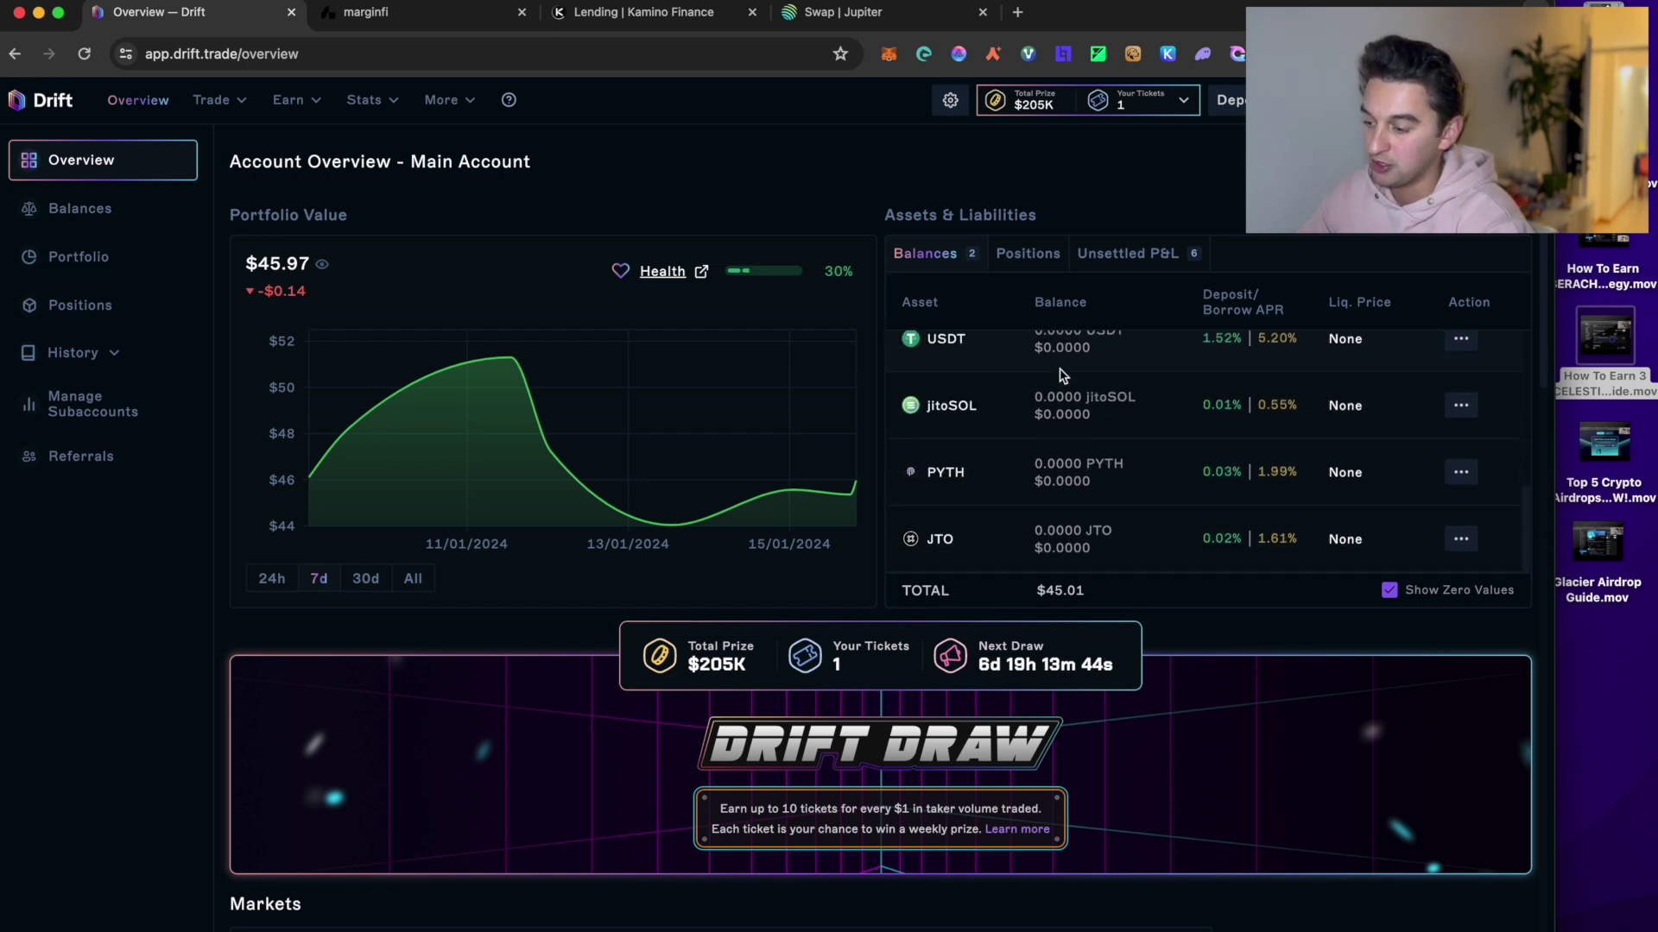
{"action": "scroll", "coordinate": [1062, 374], "scroll_direction": "down", "scroll_amount": 3}
{"action": "scroll", "coordinate": [1062, 377], "scroll_direction": "up", "scroll_amount": 8}
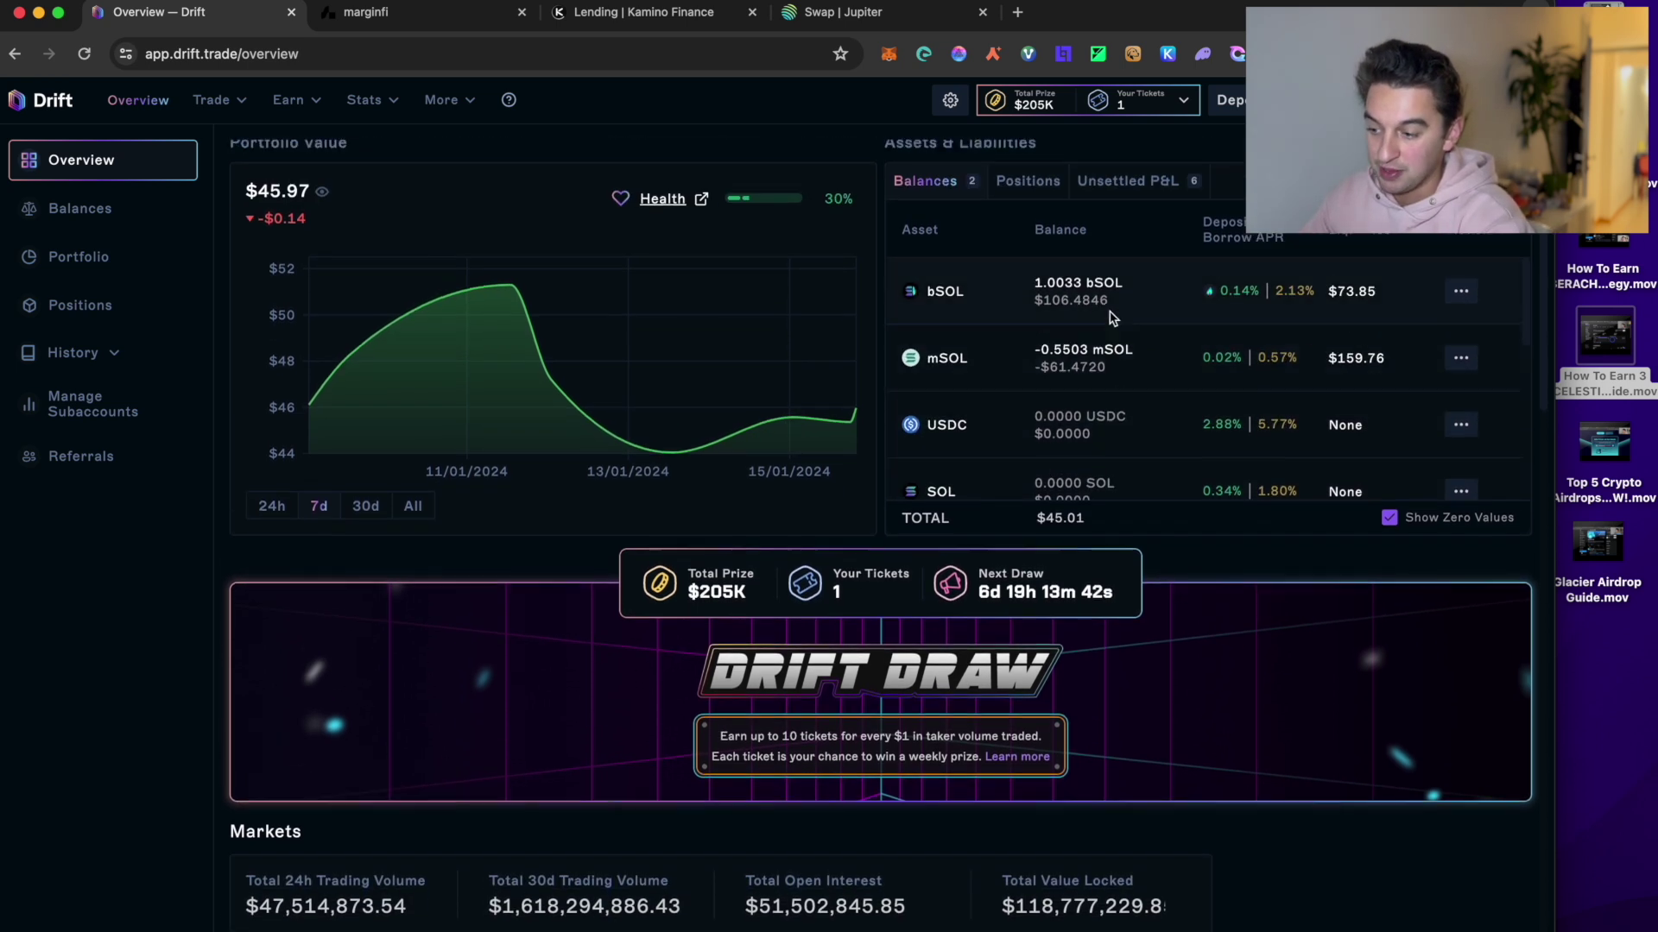
Show the Unsettled P&L of the perpetual markets under Assets & Liabilities
{"action": "left_click", "coordinate": [1173, 183]}
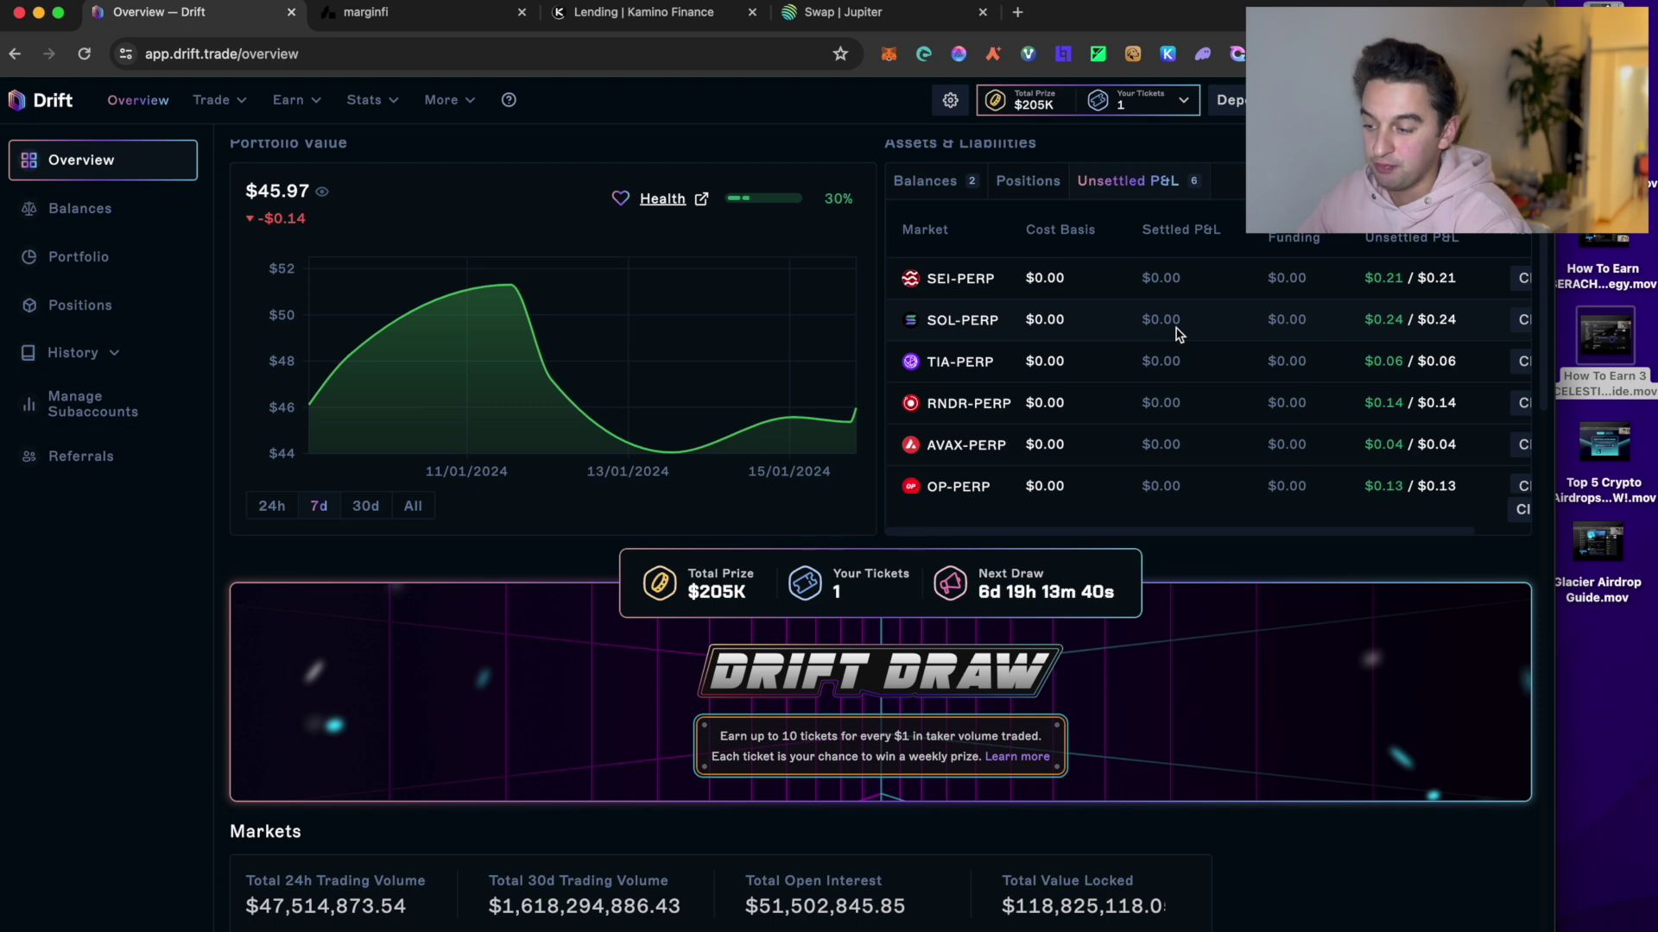
{"action": "scroll", "coordinate": [1012, 345], "scroll_direction": "down", "scroll_amount": 3}
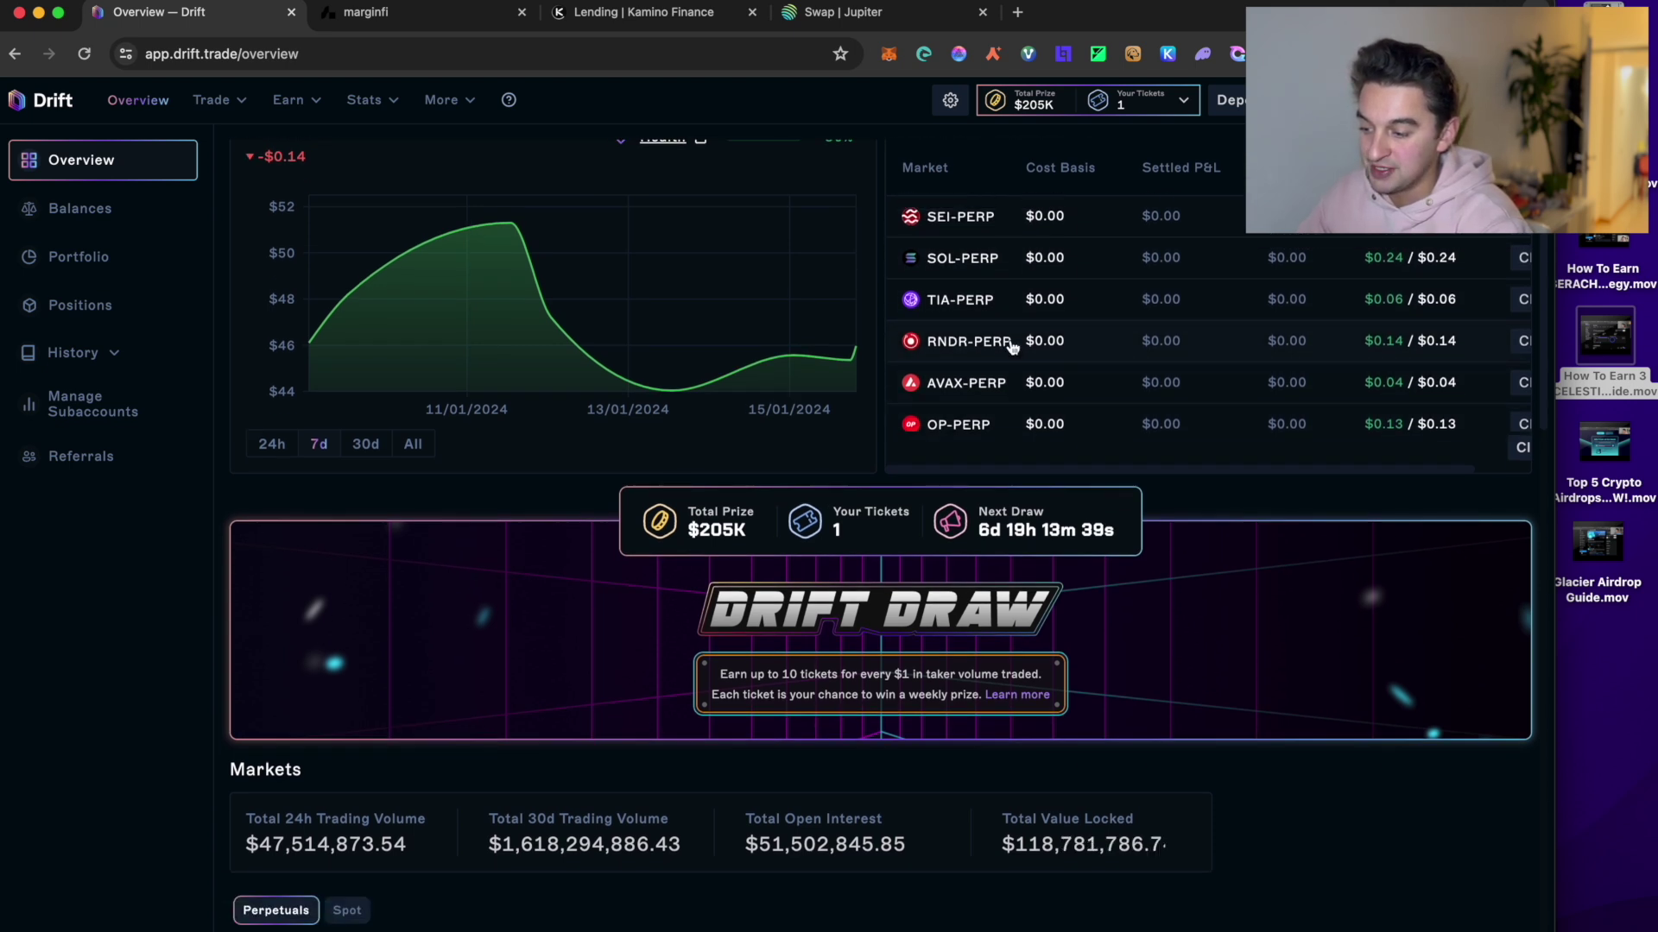
{"action": "scroll", "coordinate": [1007, 367], "scroll_direction": "up", "scroll_amount": 5}
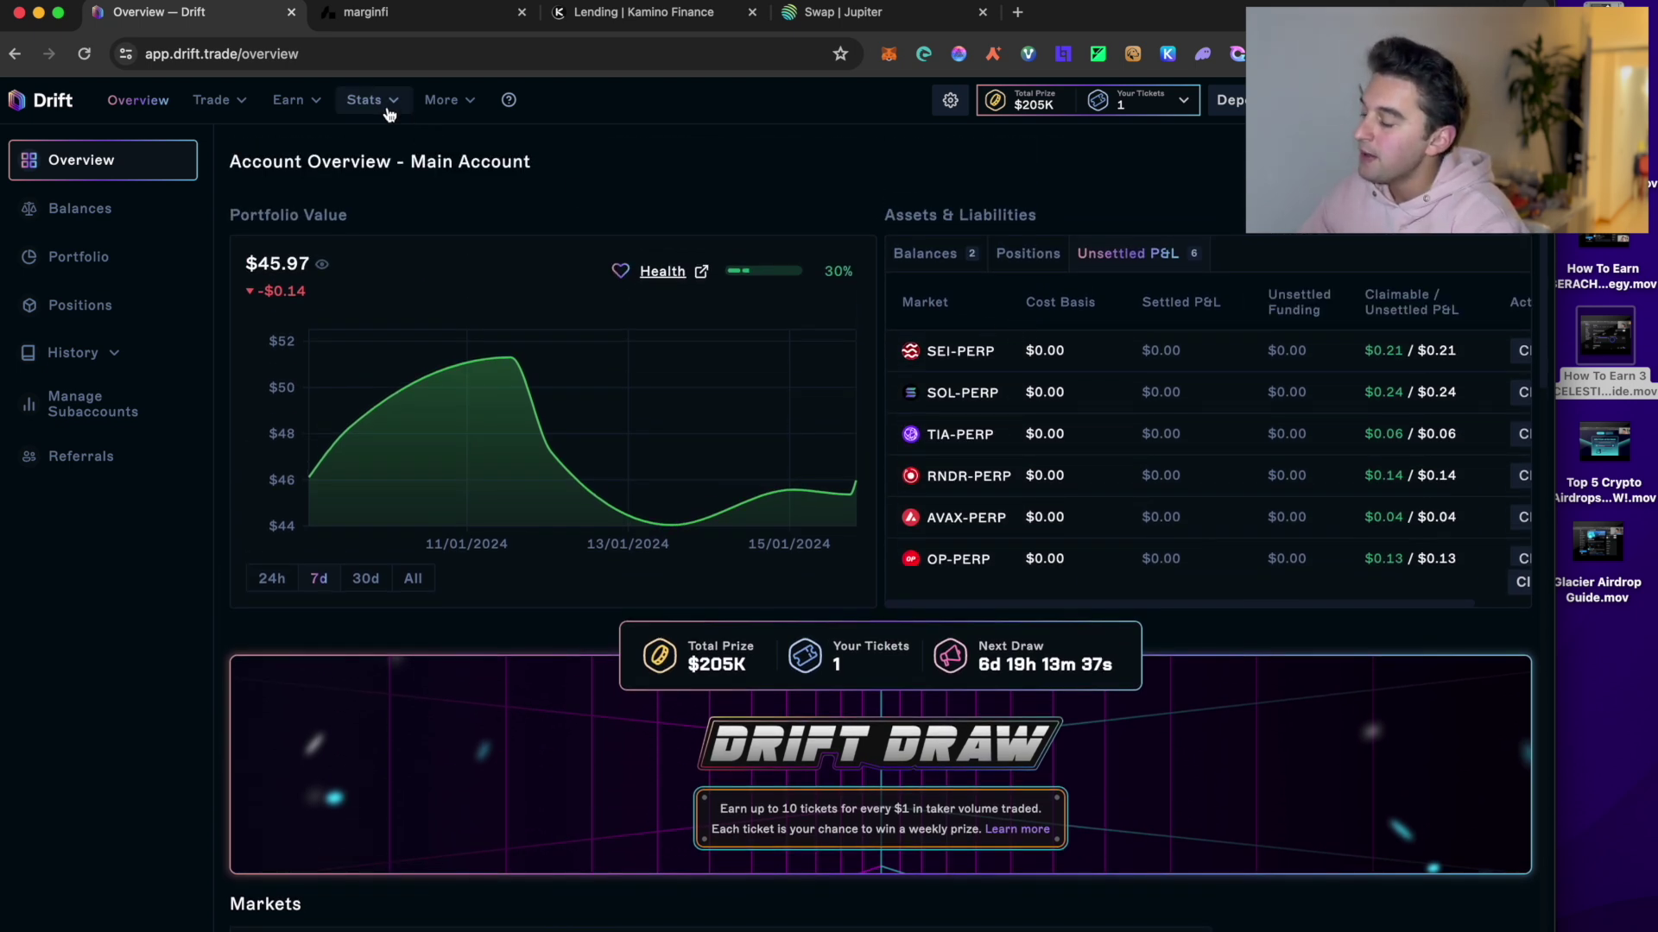
Go to the Lend/Borrow page and review the main account's deposits and all assets available for lending
{"action": "left_click", "coordinate": [298, 104]}
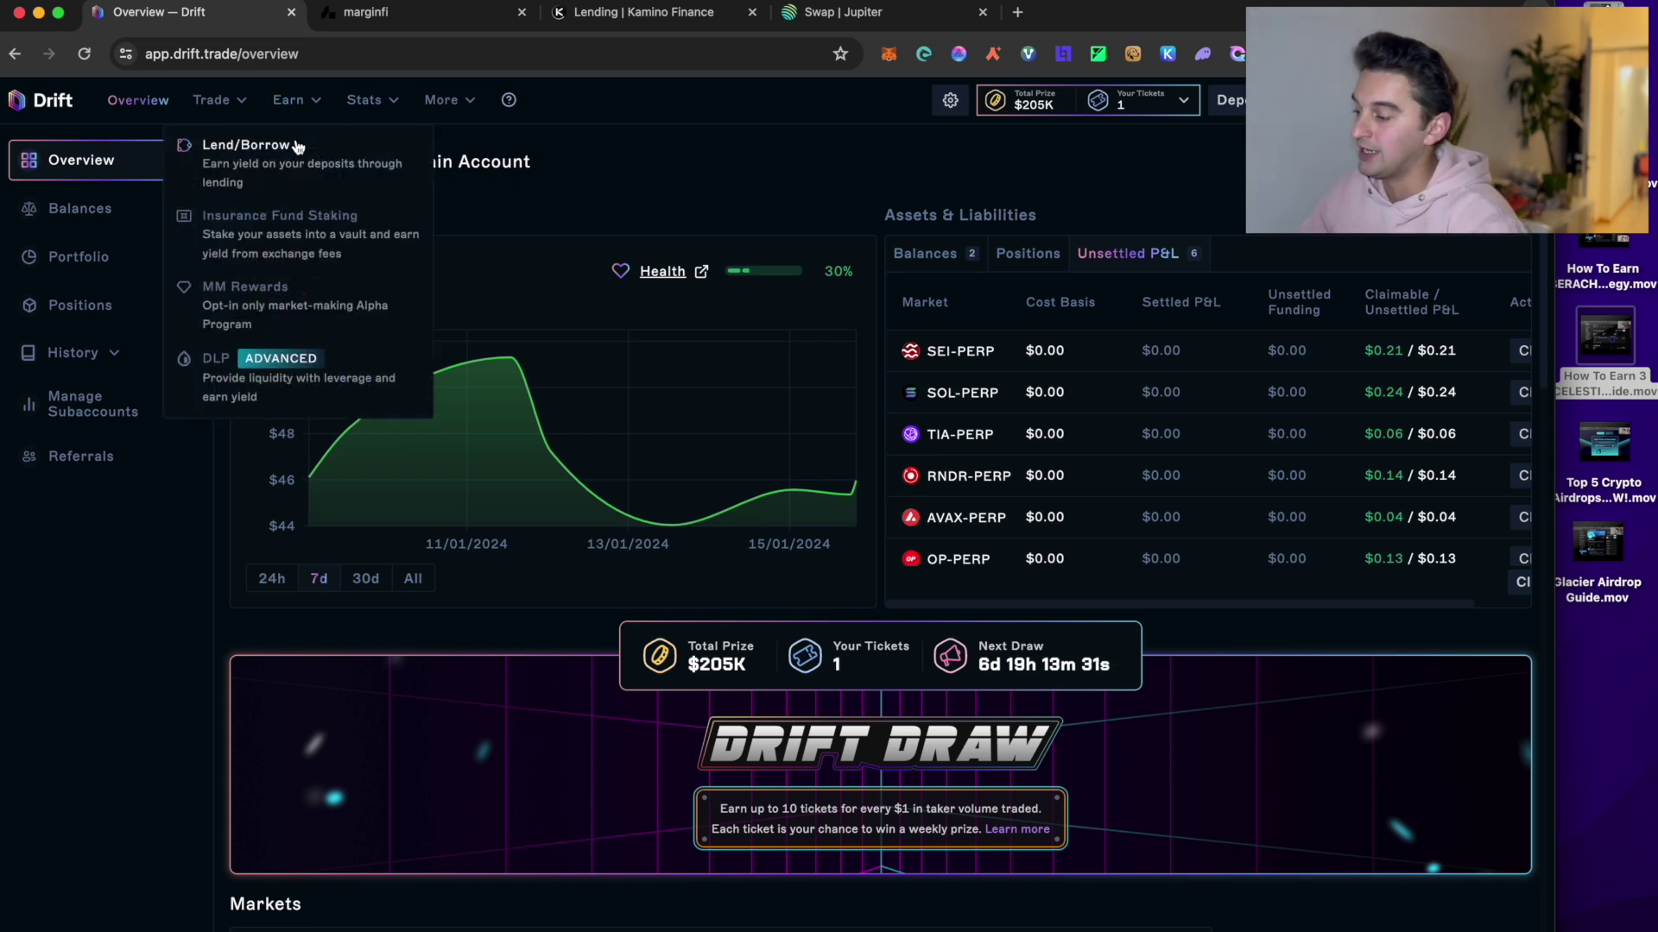
{"action": "left_click", "coordinate": [297, 147]}
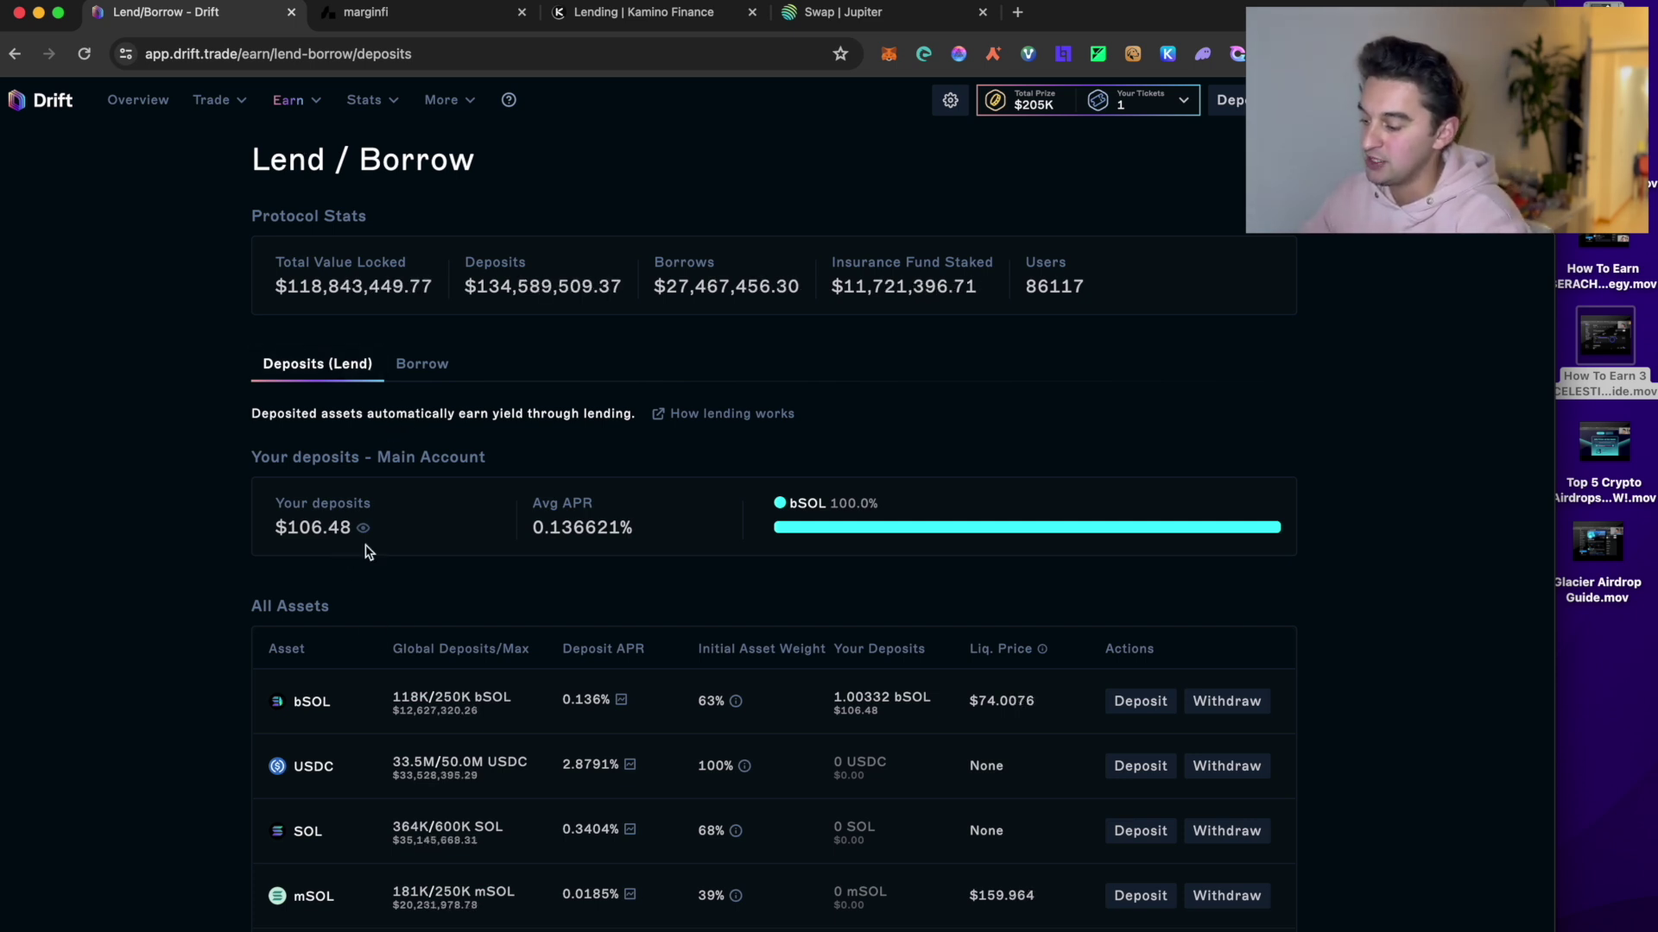
{"action": "scroll", "coordinate": [380, 484], "scroll_direction": "down", "scroll_amount": 2}
{"action": "scroll", "coordinate": [429, 763], "scroll_direction": "down", "scroll_amount": 2}
{"action": "scroll", "coordinate": [429, 764], "scroll_direction": "down", "scroll_amount": 2}
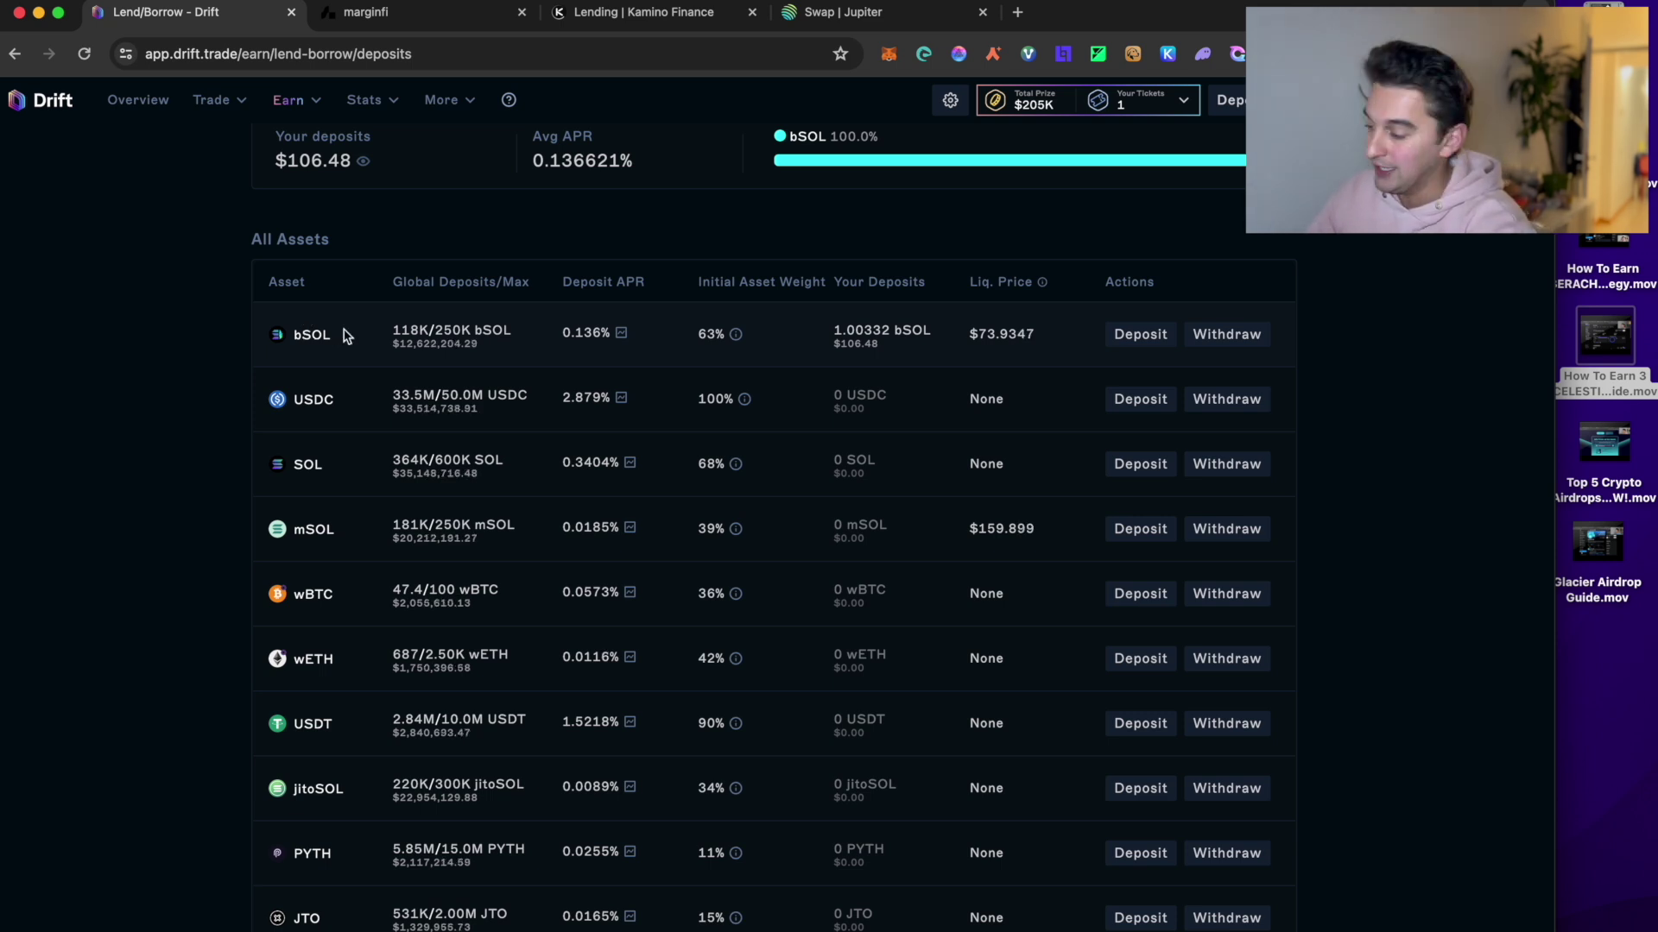
{"action": "scroll", "coordinate": [358, 533], "scroll_direction": "up", "scroll_amount": 4}
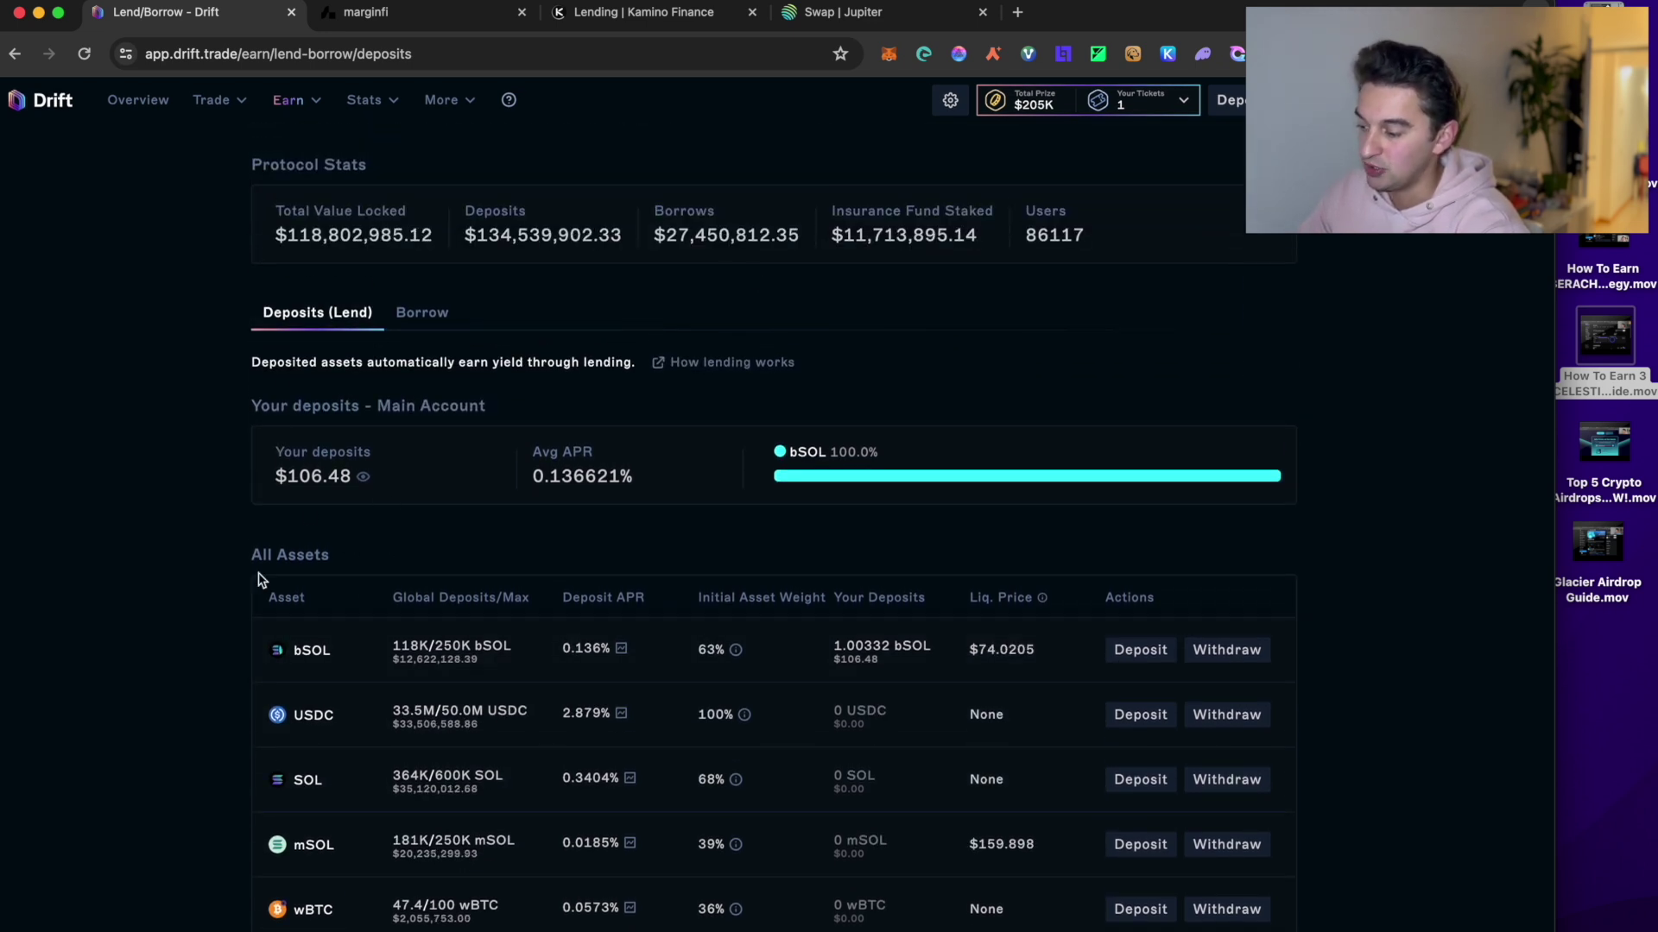
Show the Borrow markets and check the account's current borrows, borrow limit and health
{"action": "left_click", "coordinate": [431, 313]}
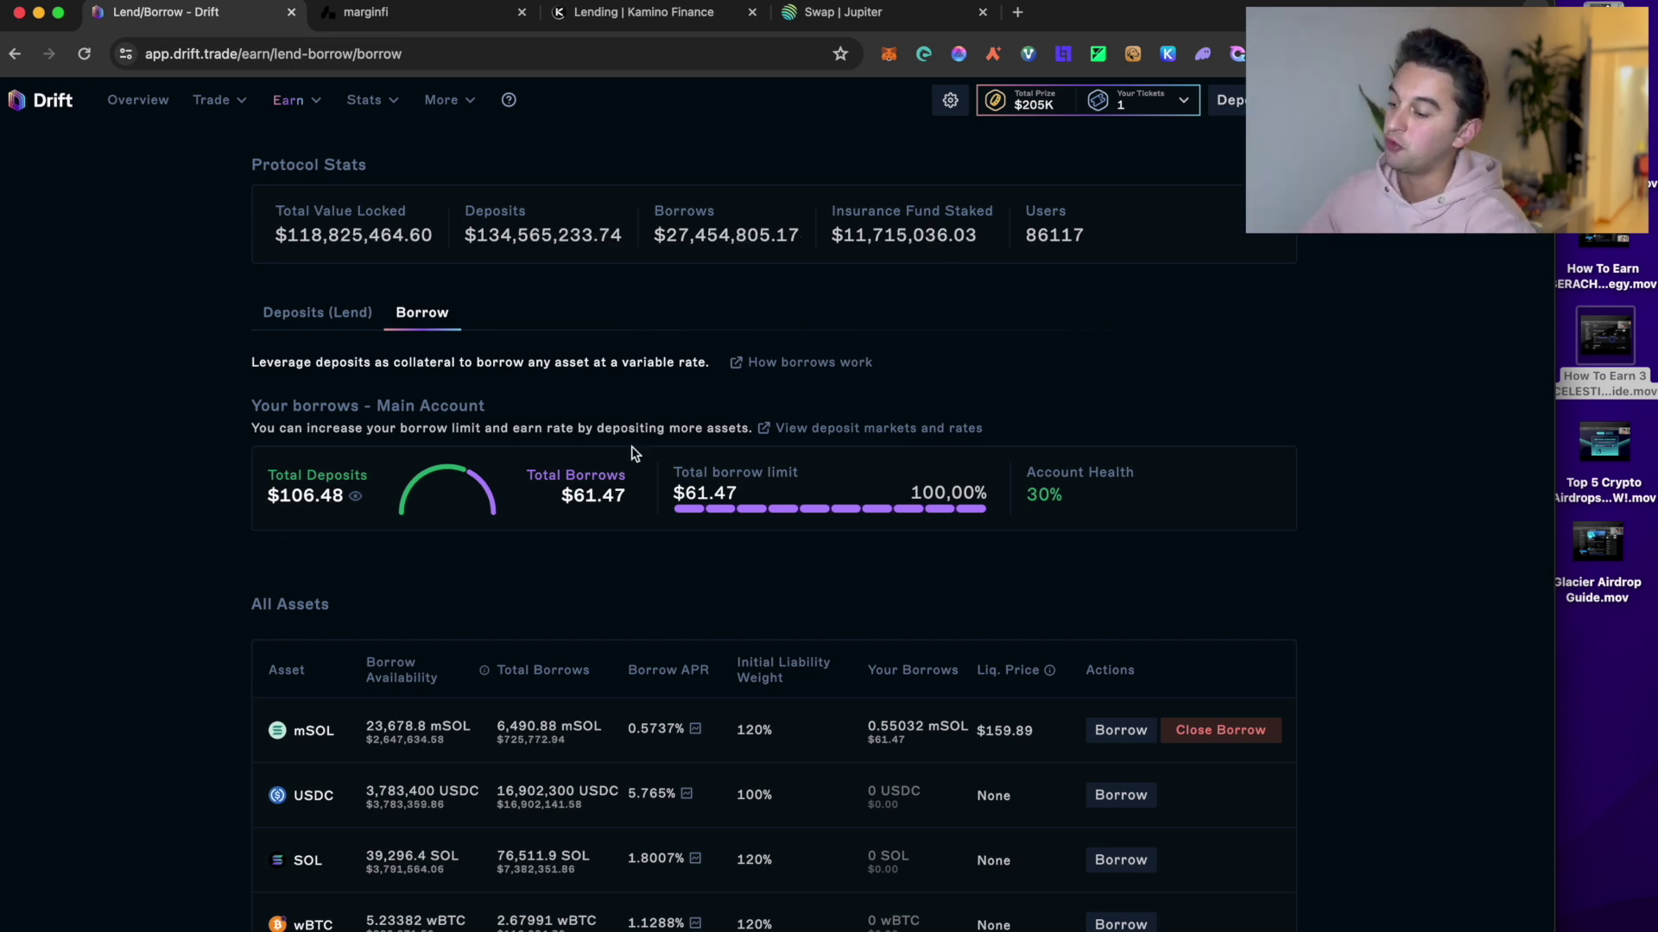
{"action": "scroll", "coordinate": [634, 453], "scroll_direction": "up", "scroll_amount": 1}
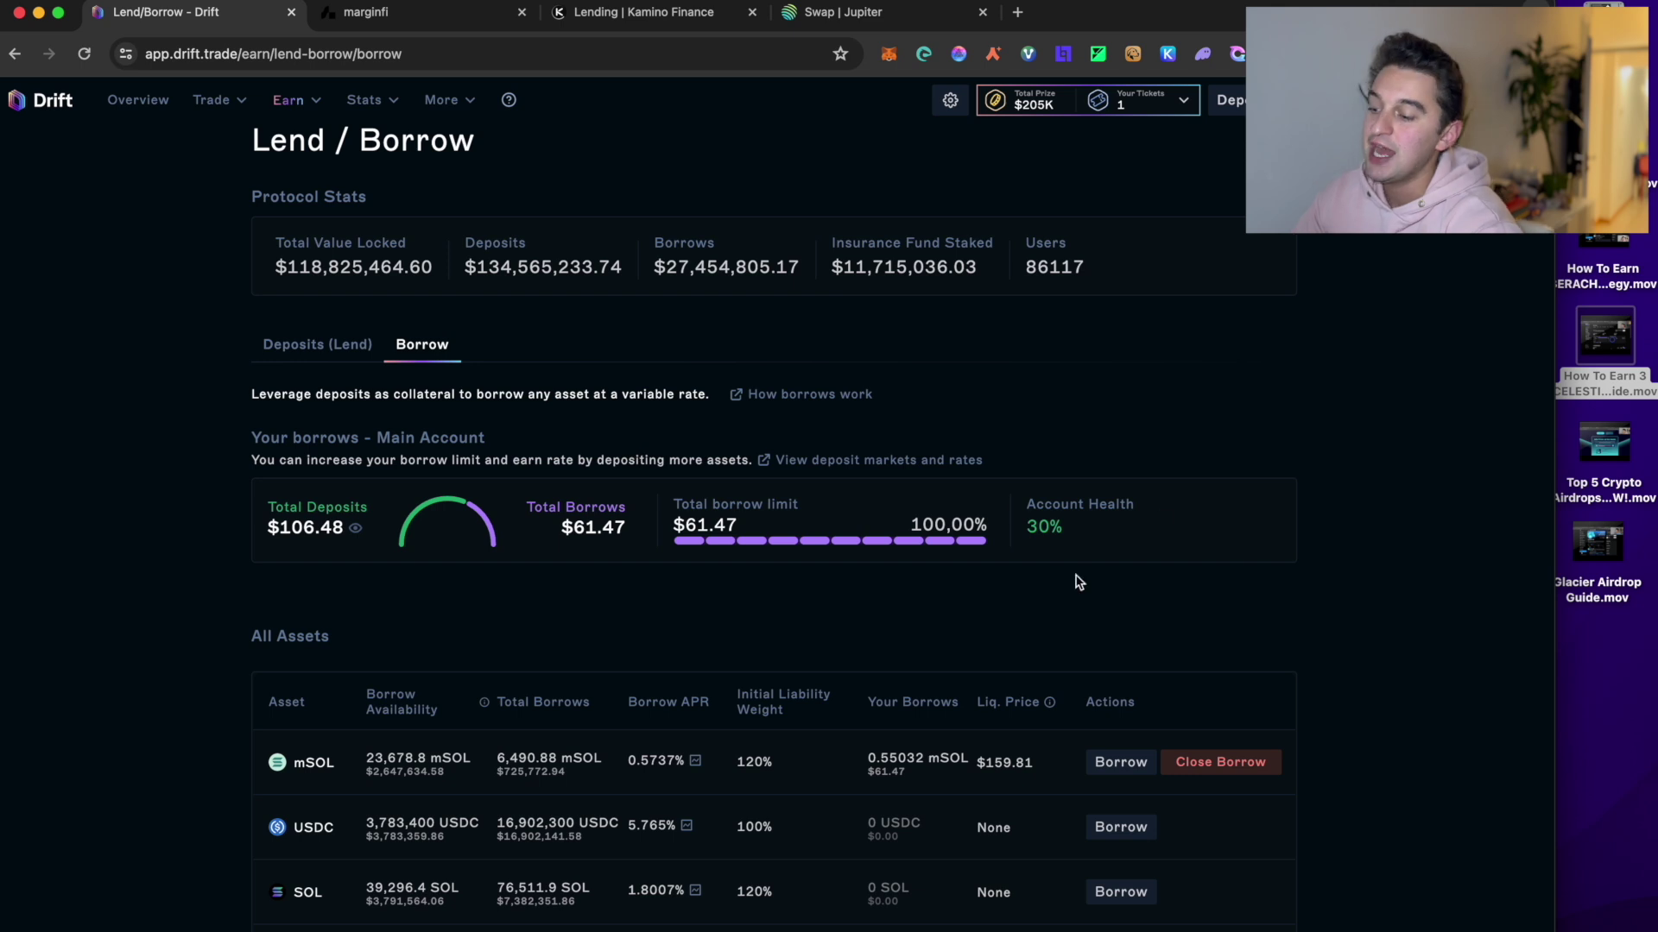
{"action": "scroll", "coordinate": [1106, 452], "scroll_direction": "down", "scroll_amount": 2}
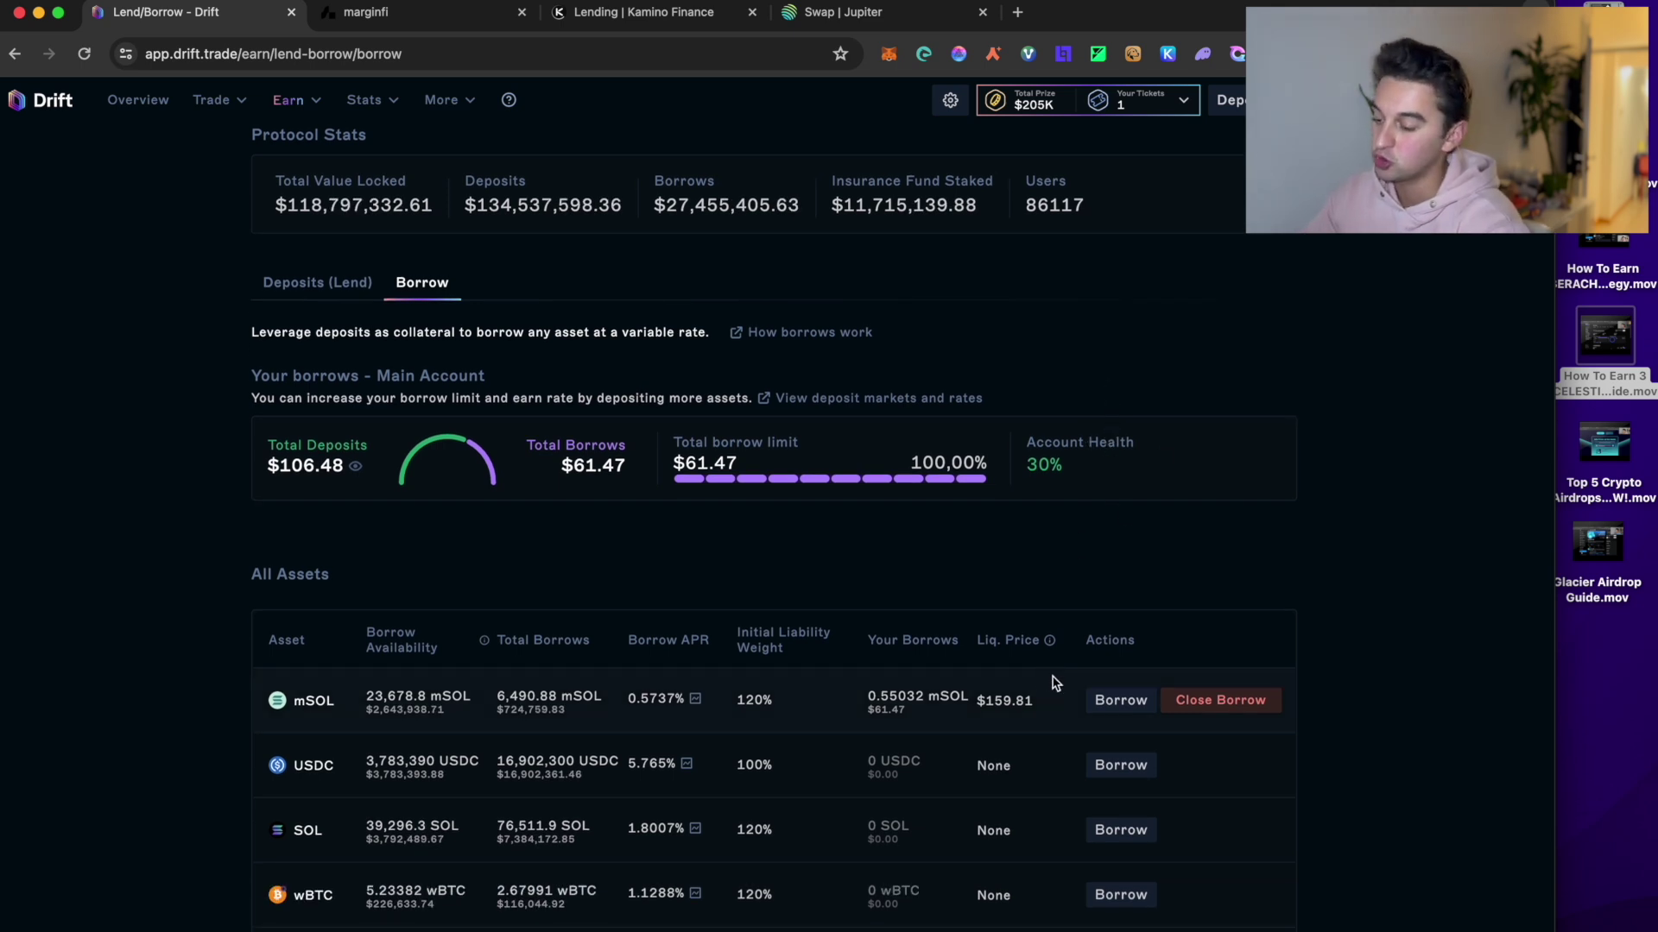
Open the borrow form for mSOL to view its terms, and close it without borrowing
{"action": "left_click", "coordinate": [1119, 700]}
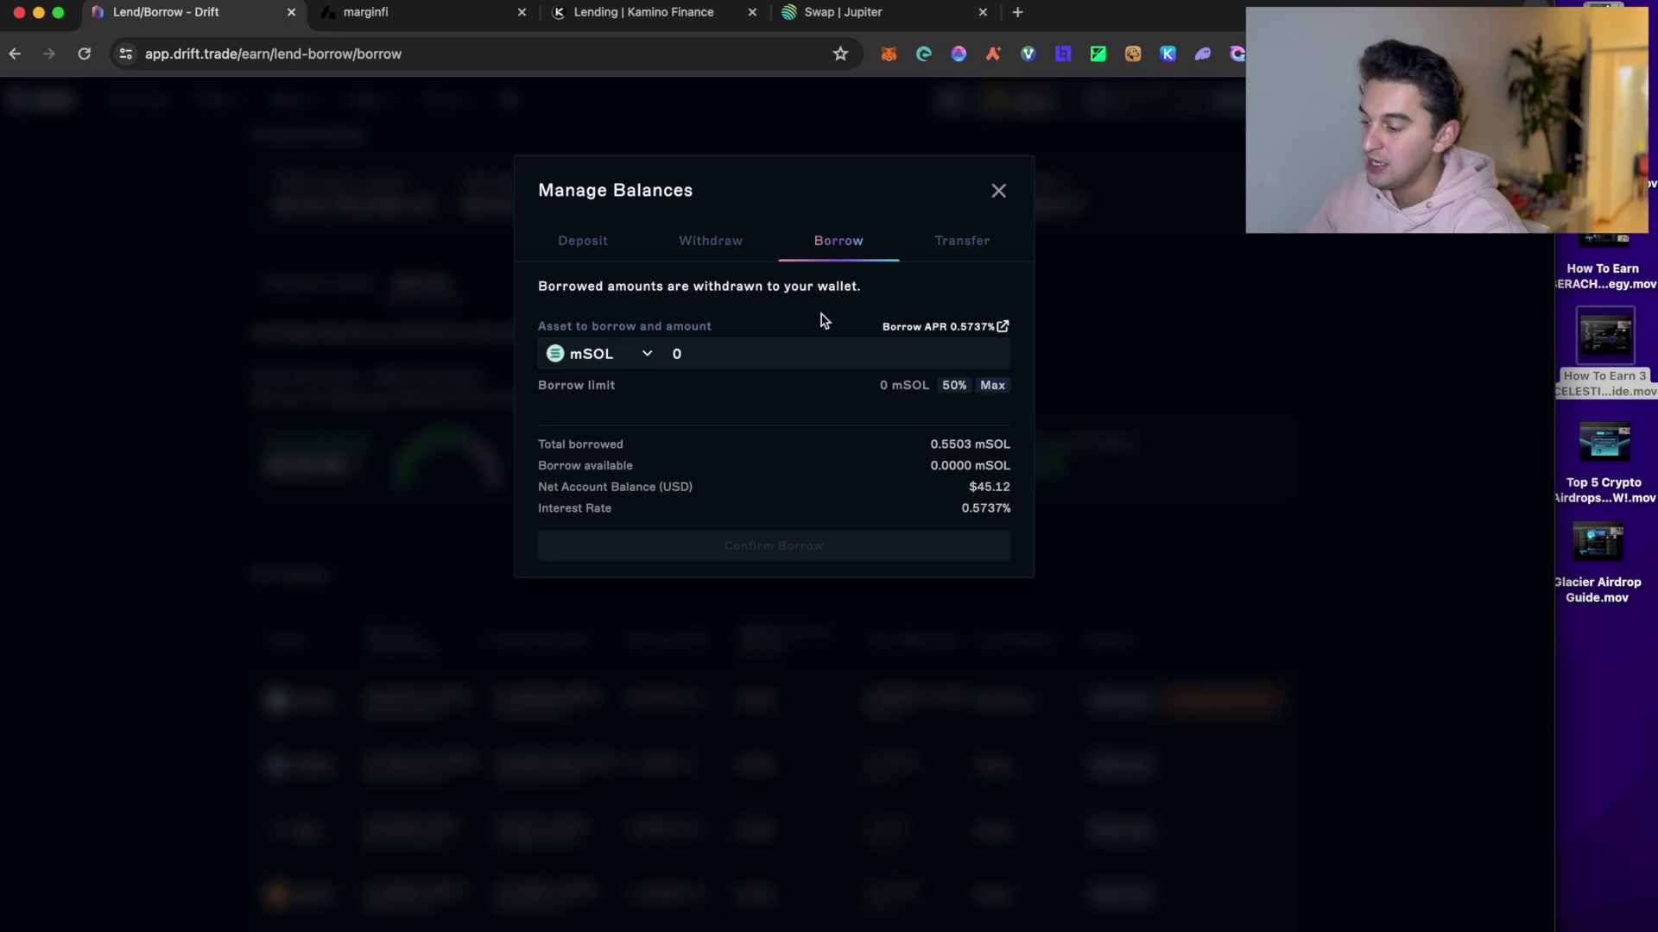
{"action": "left_click", "coordinate": [1158, 295]}
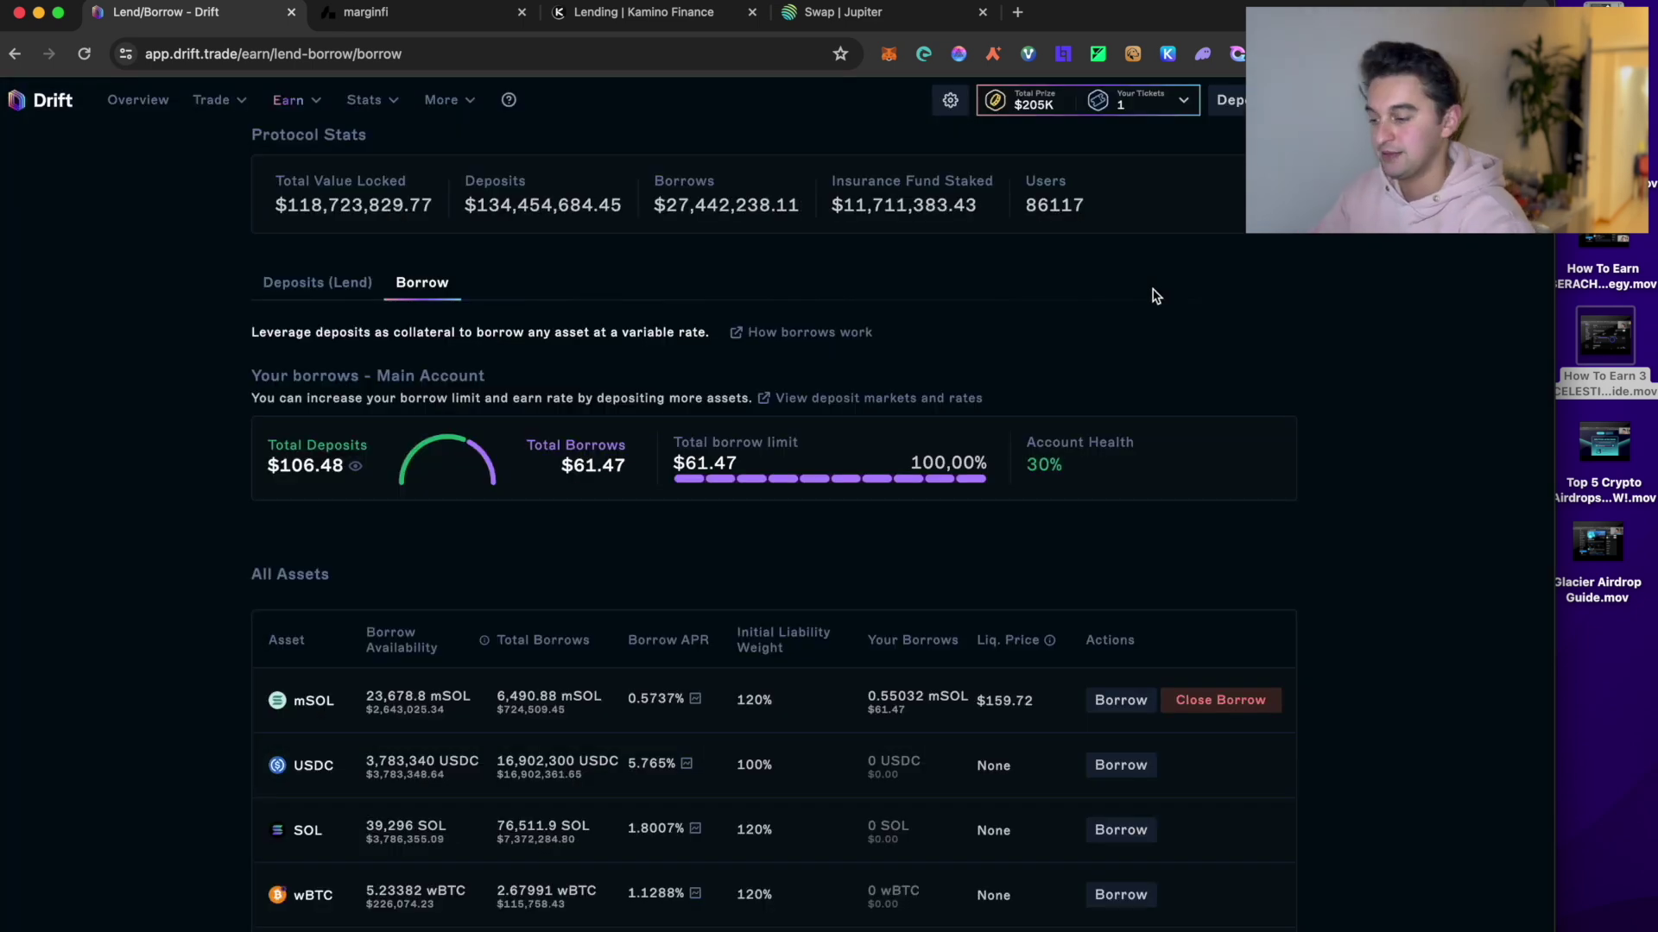
{"action": "scroll", "coordinate": [1151, 294], "scroll_direction": "up", "scroll_amount": 1}
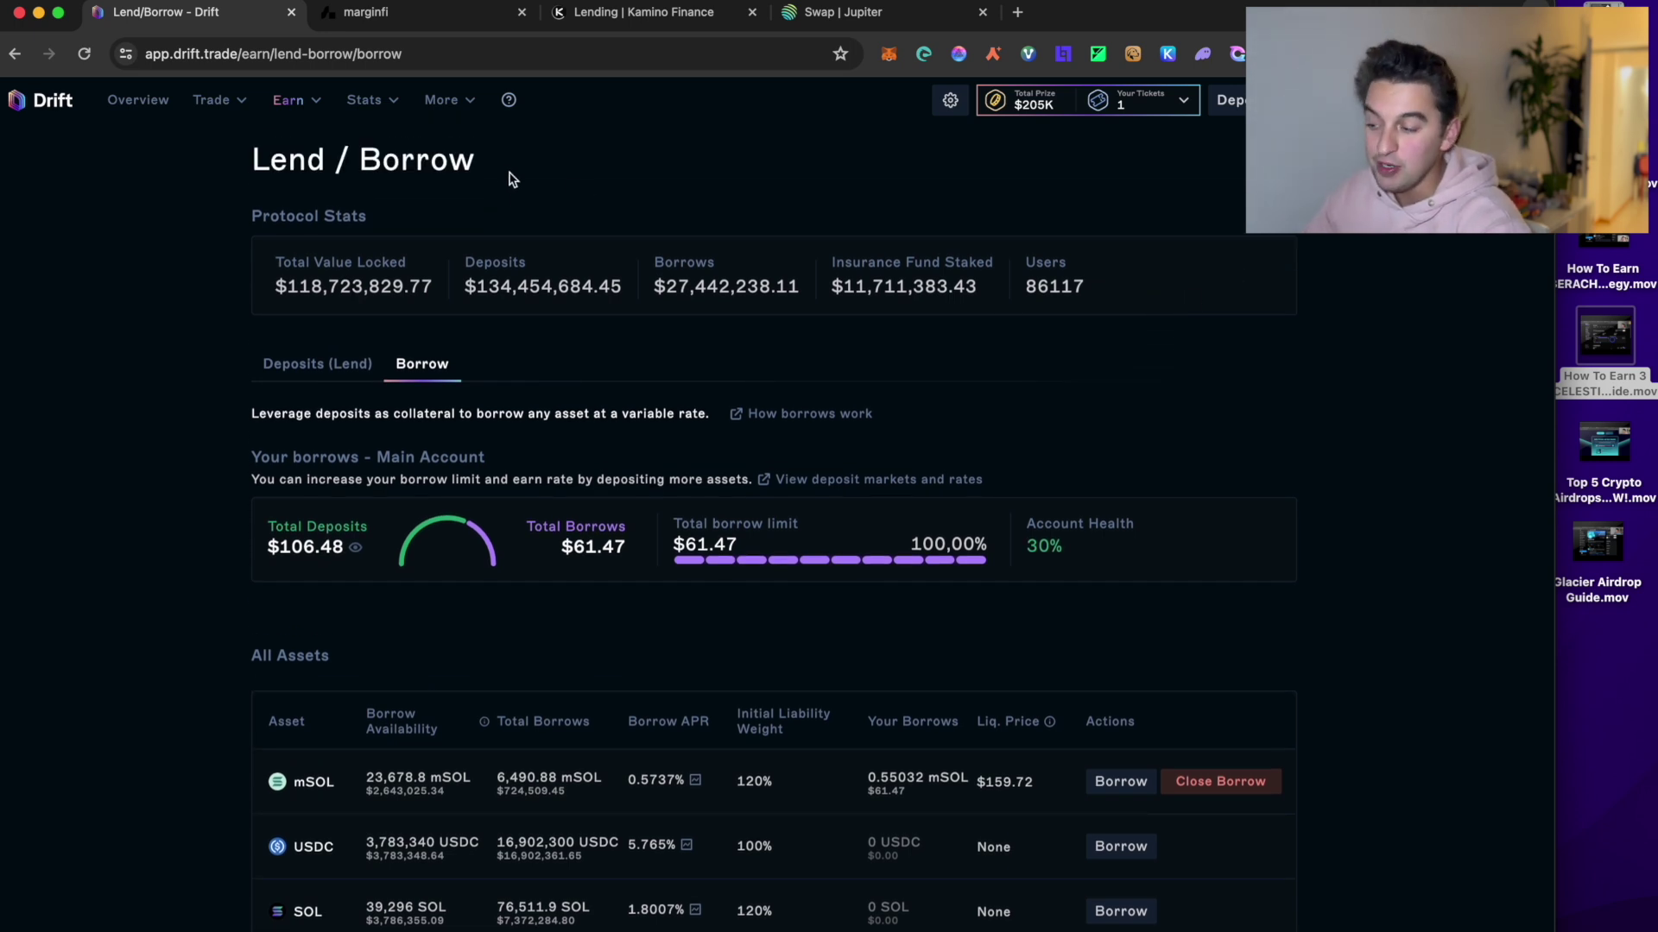
Open the Referrals page and examine the trade volume, rewards and referrals-by-volume data
{"action": "mouse_move", "coordinate": [444, 100]}
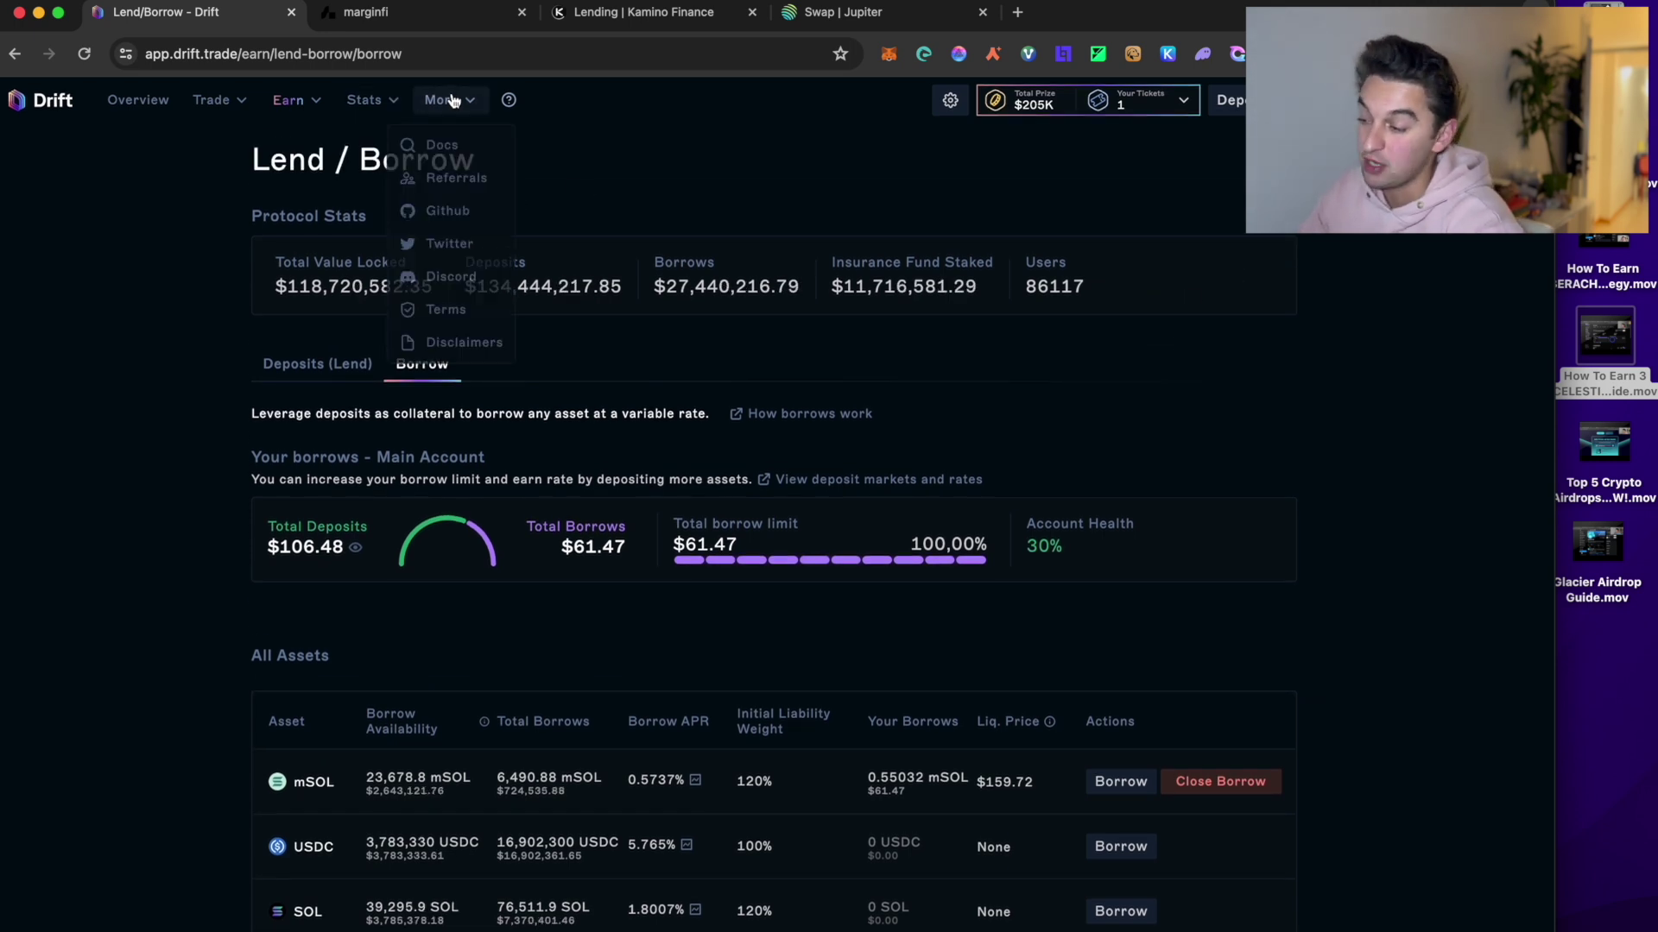
{"action": "left_click", "coordinate": [457, 179]}
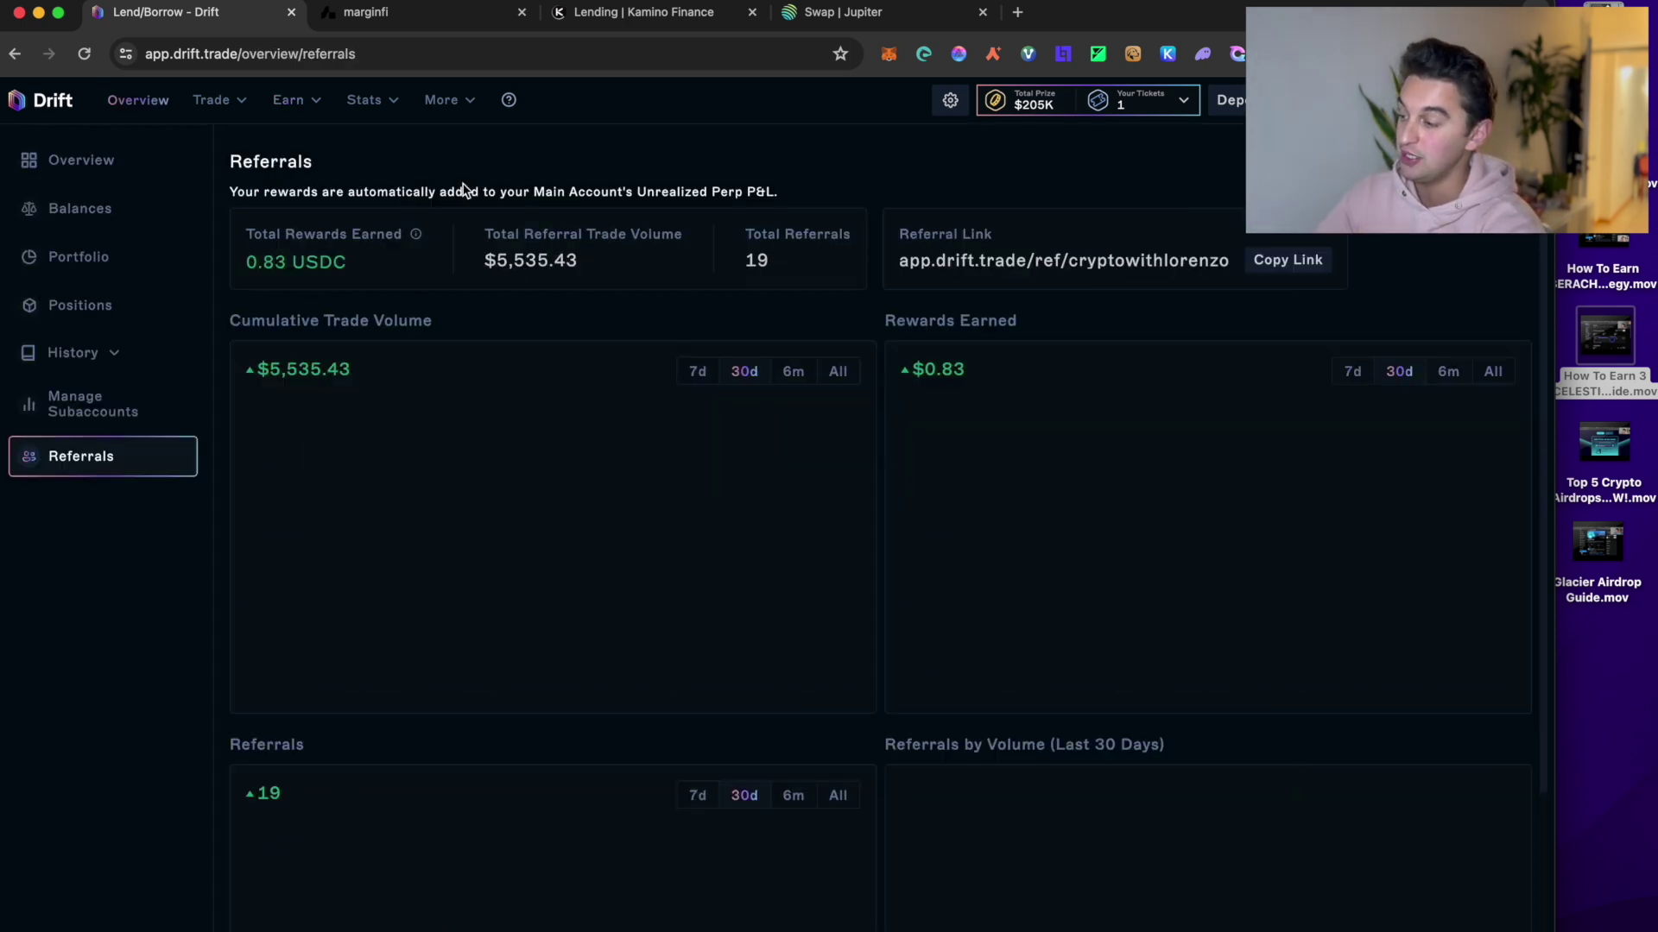
{"action": "scroll", "coordinate": [1011, 380], "scroll_direction": "down", "scroll_amount": 3}
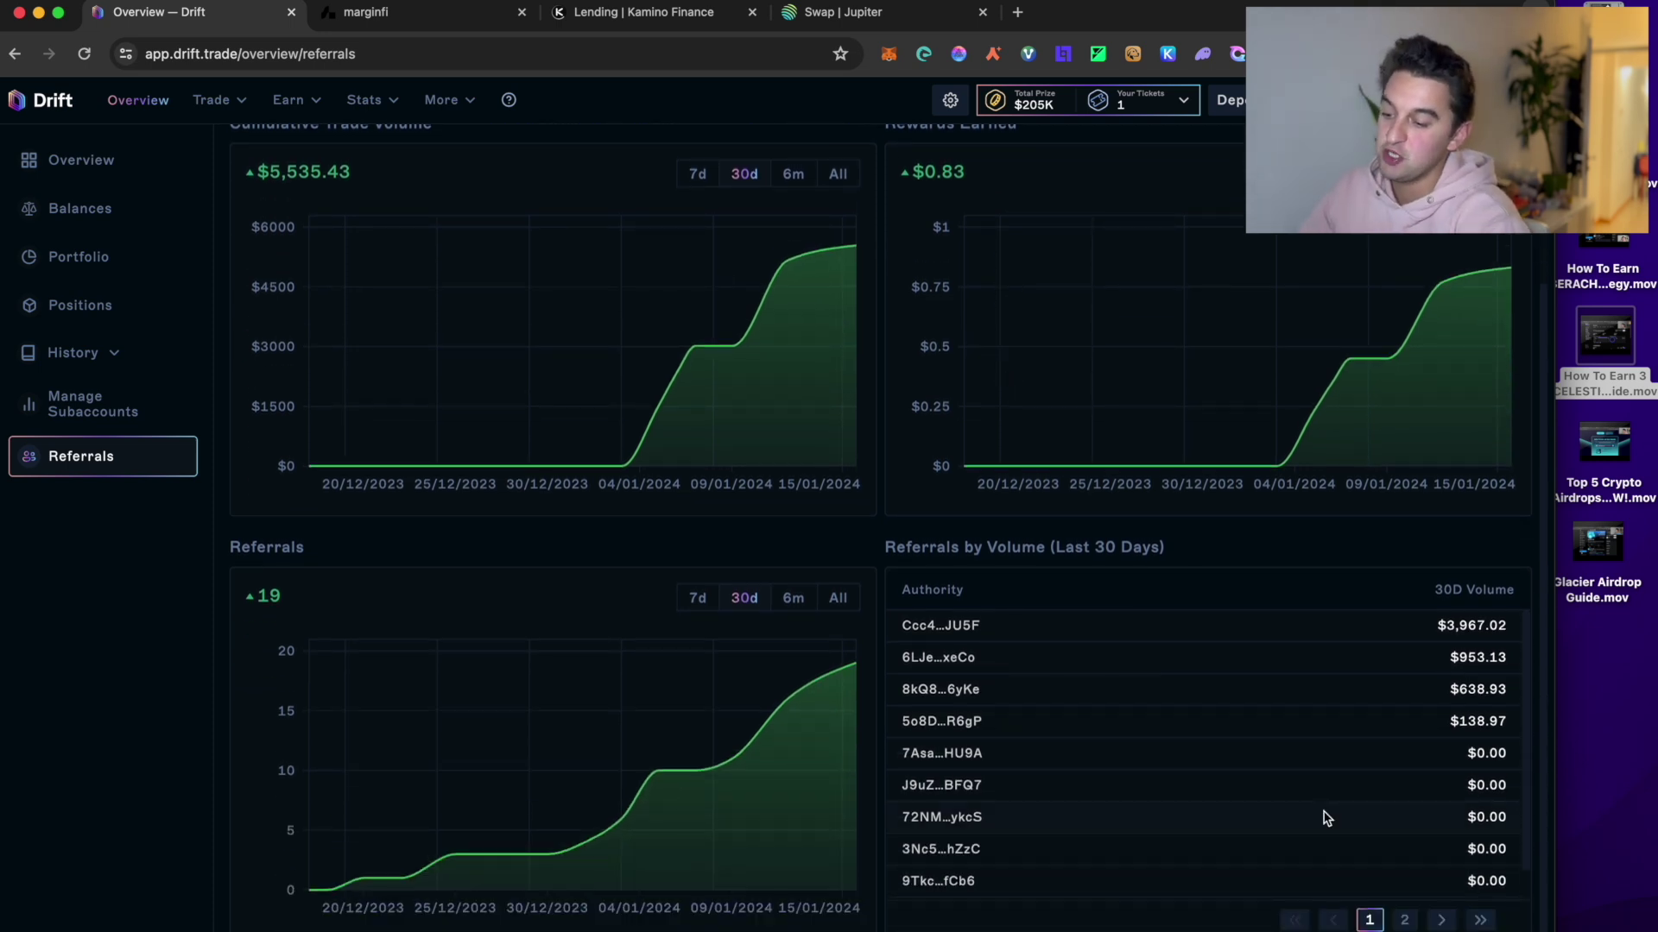
{"action": "scroll", "coordinate": [1327, 808], "scroll_direction": "down", "scroll_amount": 1}
{"action": "scroll", "coordinate": [1308, 713], "scroll_direction": "up", "scroll_amount": 1}
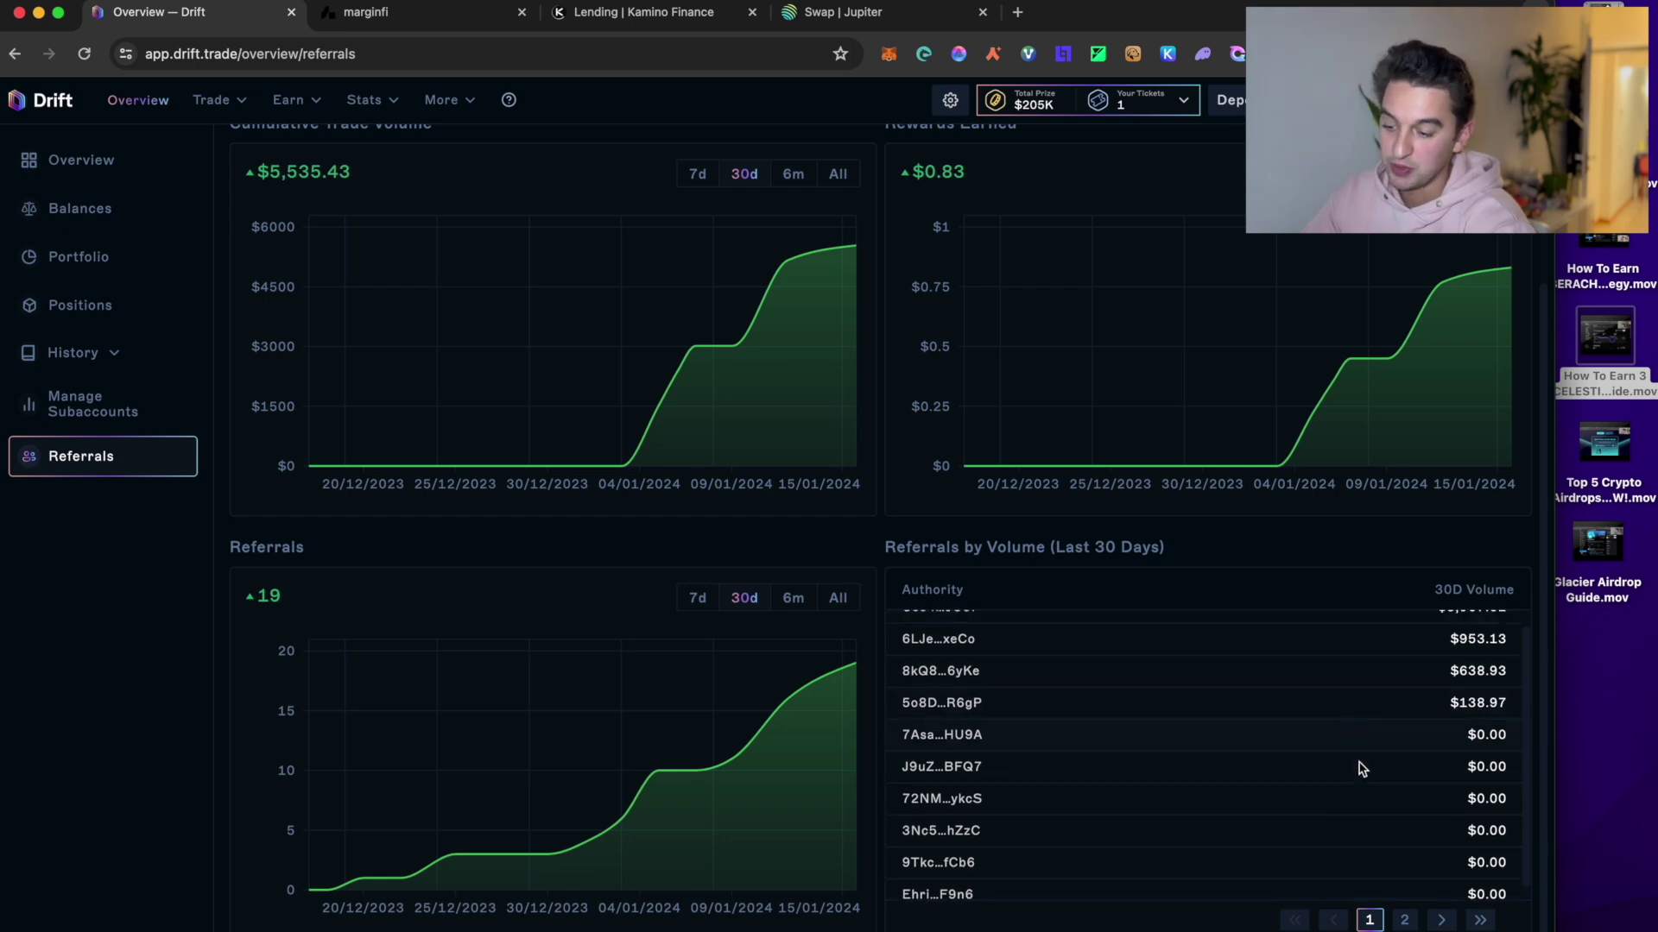
{"action": "scroll", "coordinate": [1361, 851], "scroll_direction": "up", "scroll_amount": 1}
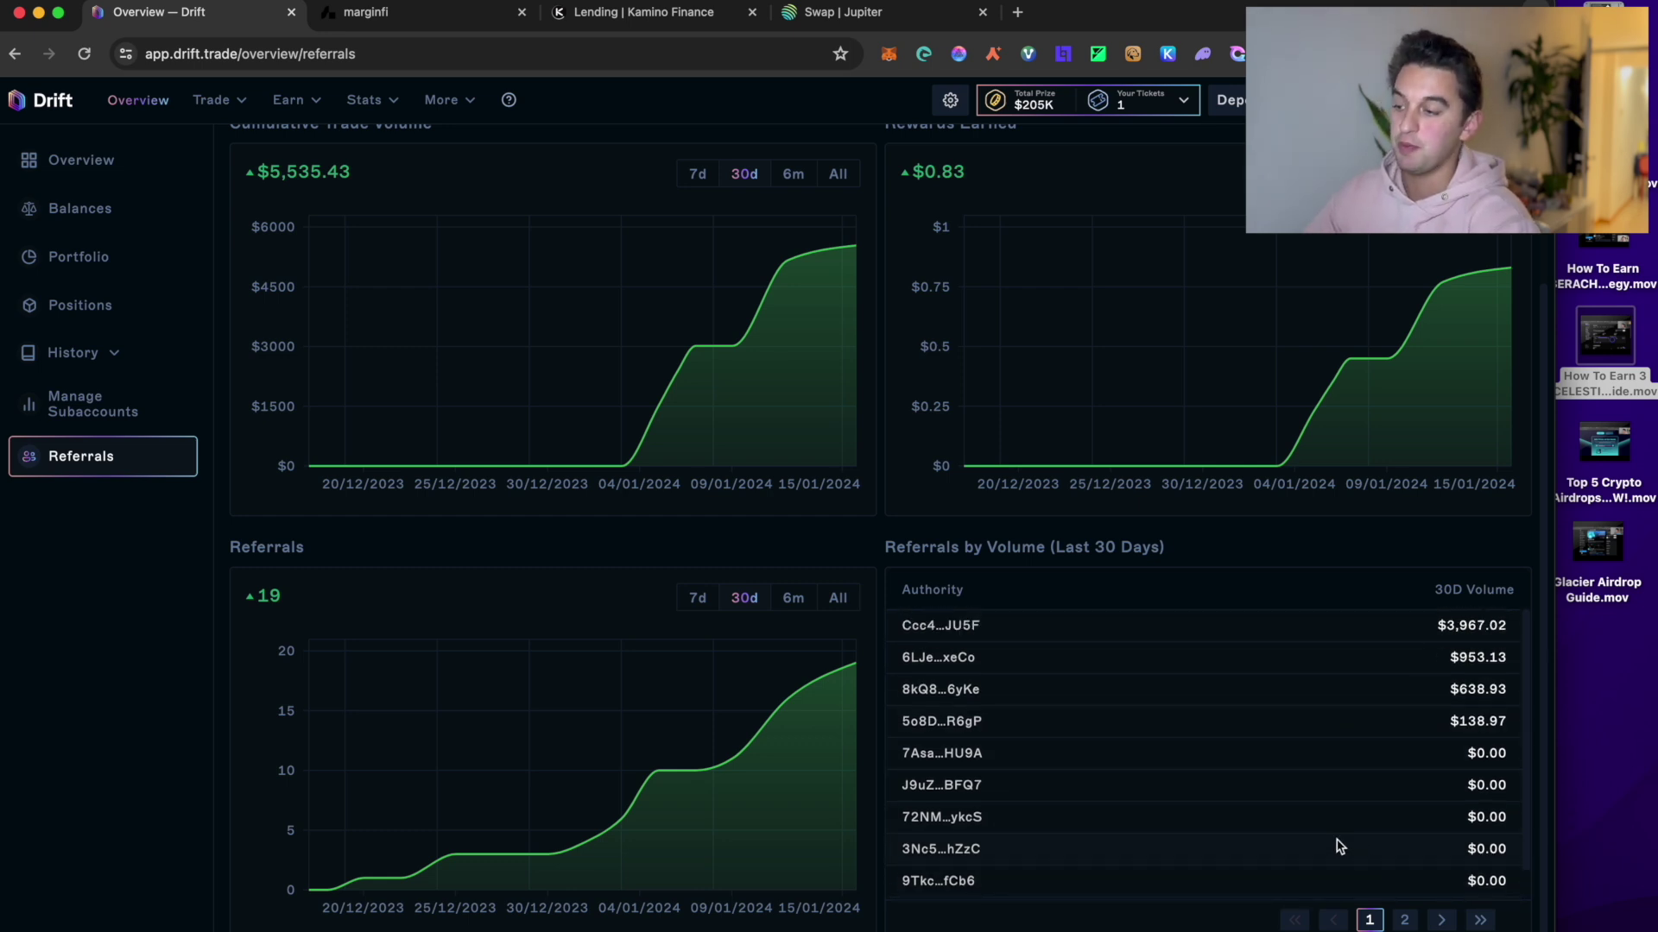
{"action": "scroll", "coordinate": [1161, 540], "scroll_direction": "up", "scroll_amount": 3}
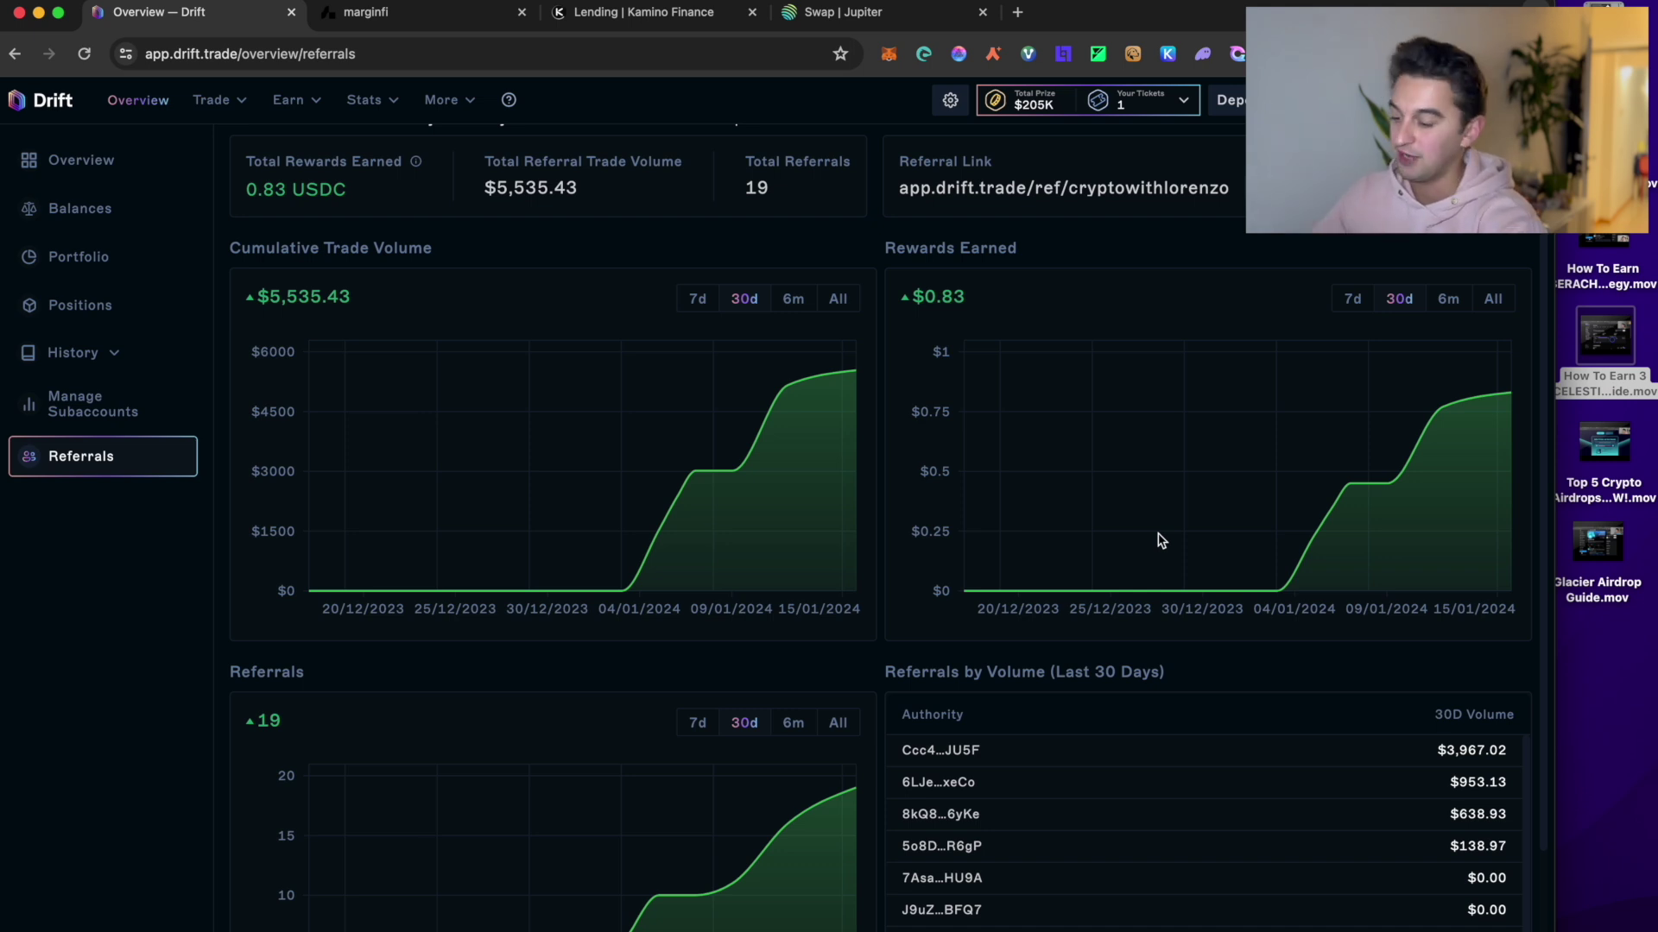
{"action": "scroll", "coordinate": [1322, 777], "scroll_direction": "down", "scroll_amount": 1}
{"action": "scroll", "coordinate": [1323, 778], "scroll_direction": "up", "scroll_amount": 1}
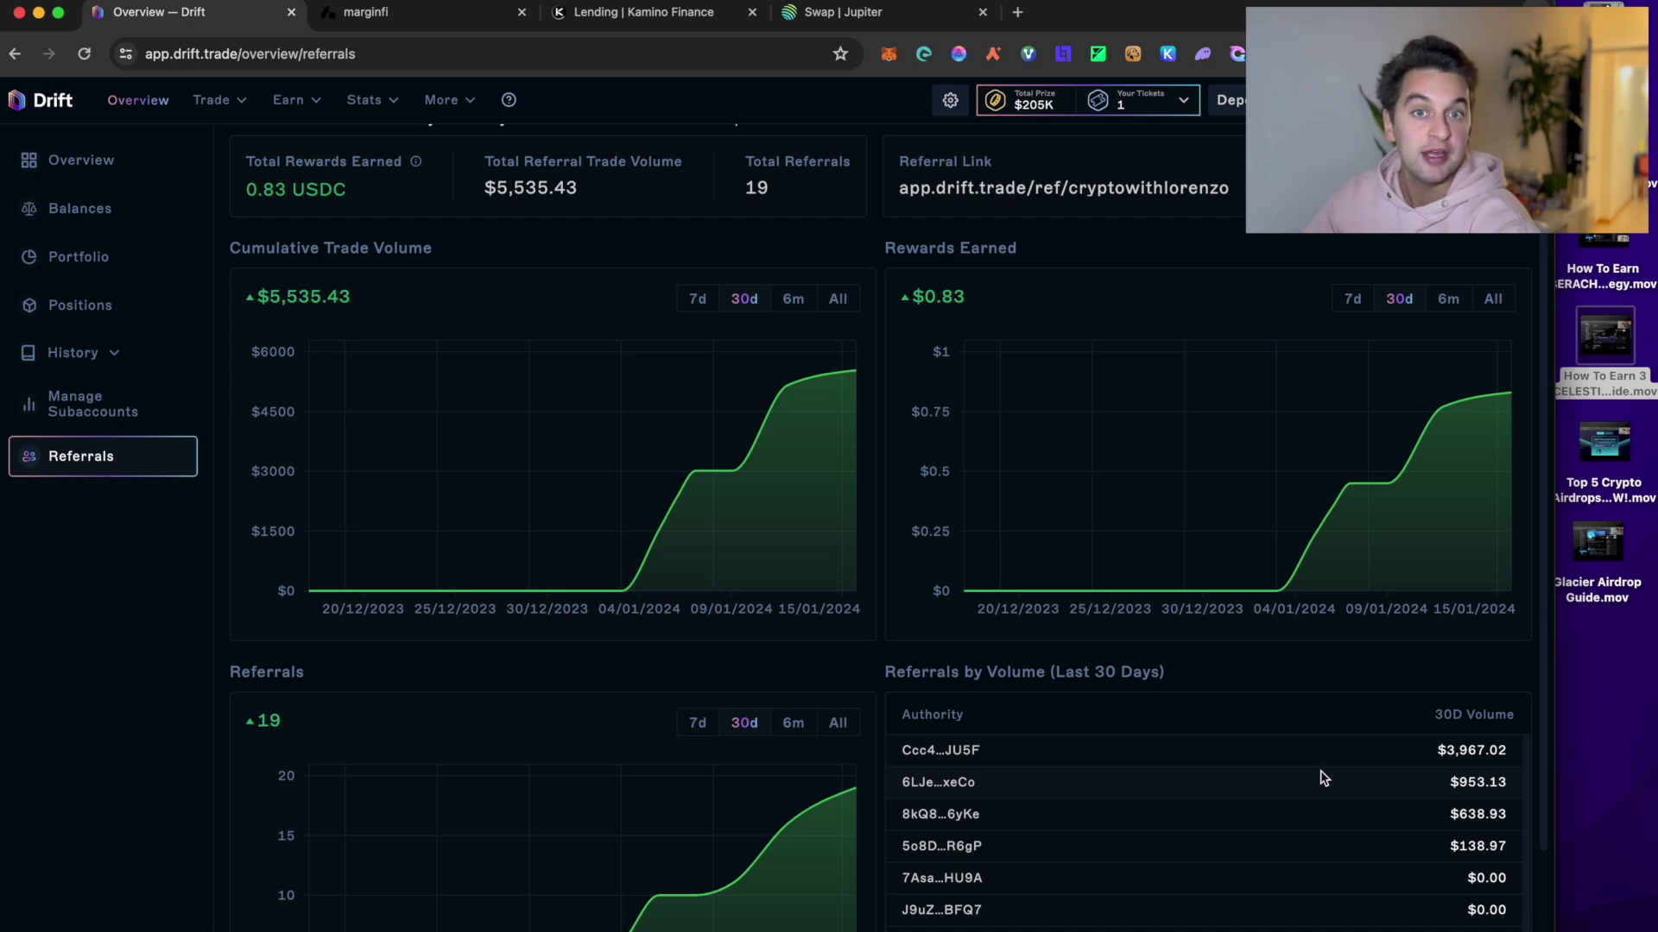
Switch to marginfi's points page and check the lending points information
{"action": "left_click", "coordinate": [434, 21]}
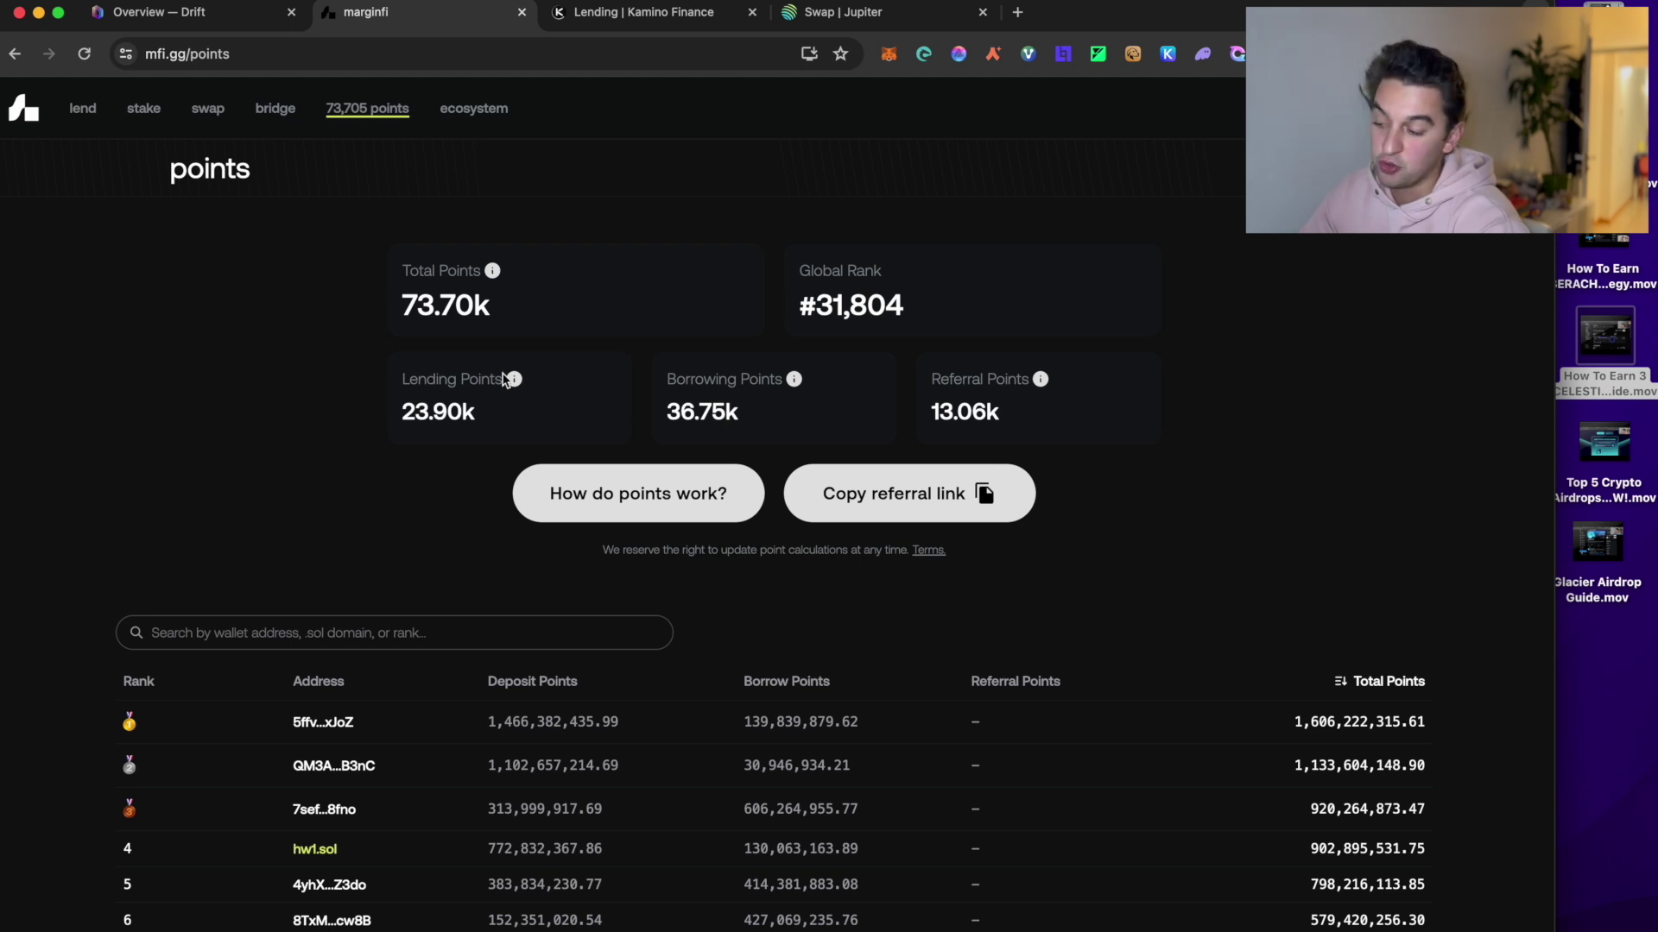
{"action": "mouse_move", "coordinate": [516, 381]}
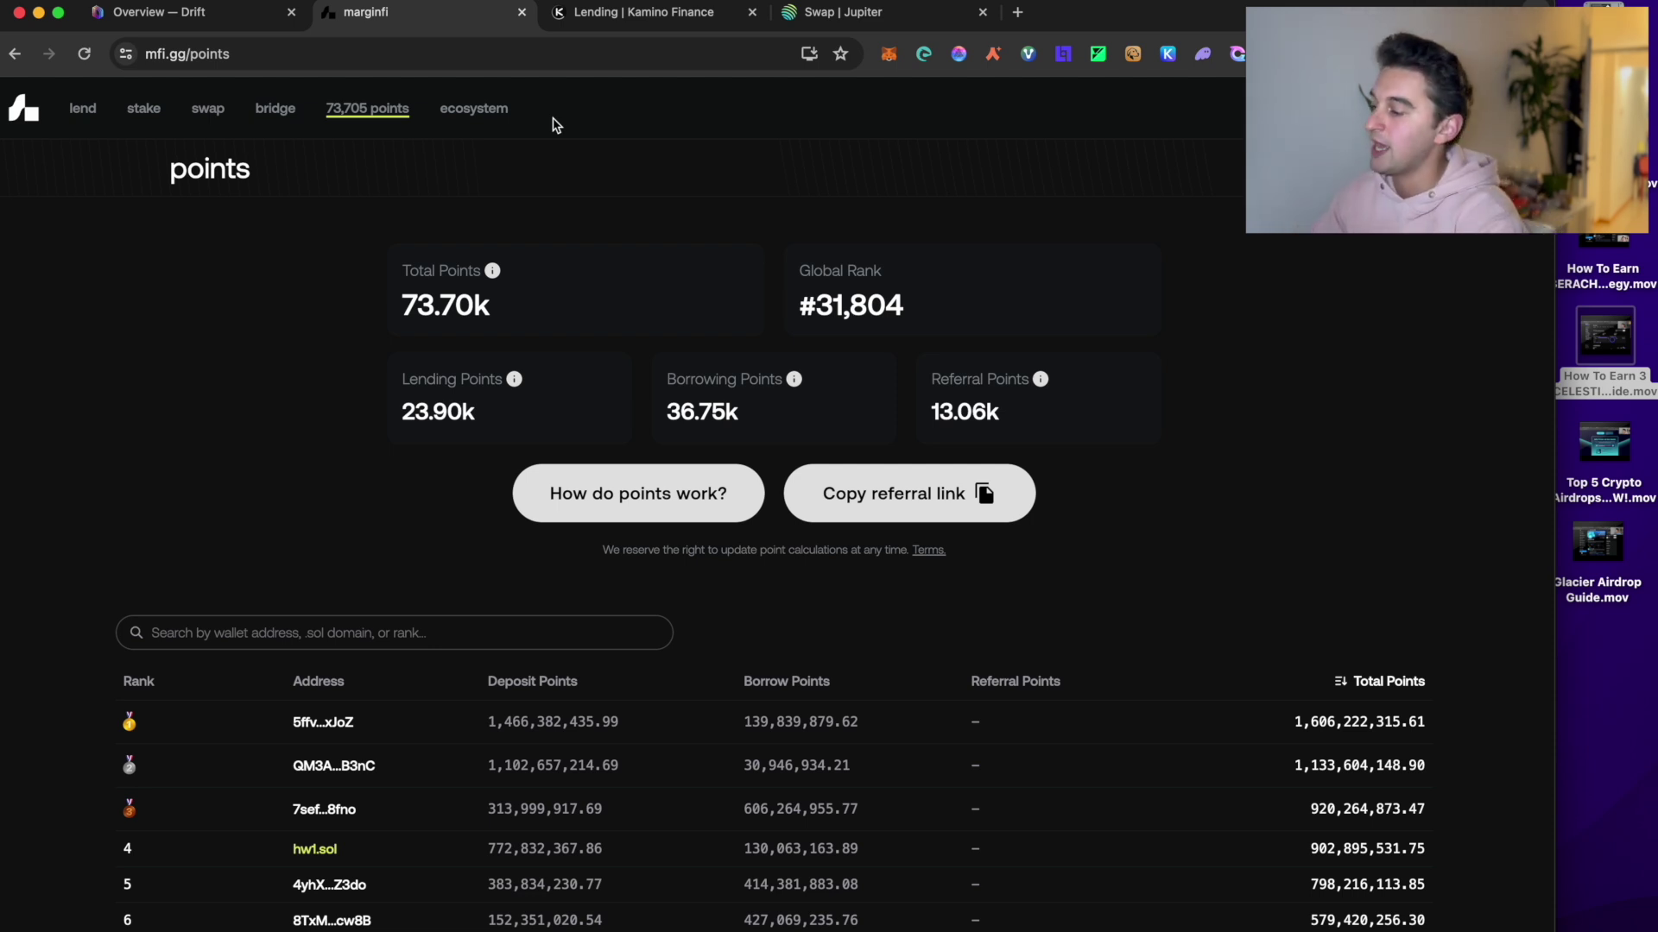
Open marginfi's Lend side and examine the token list for supplying, including currently supplied tokens and global pools, then close it without choosing a token
{"action": "left_click", "coordinate": [83, 110]}
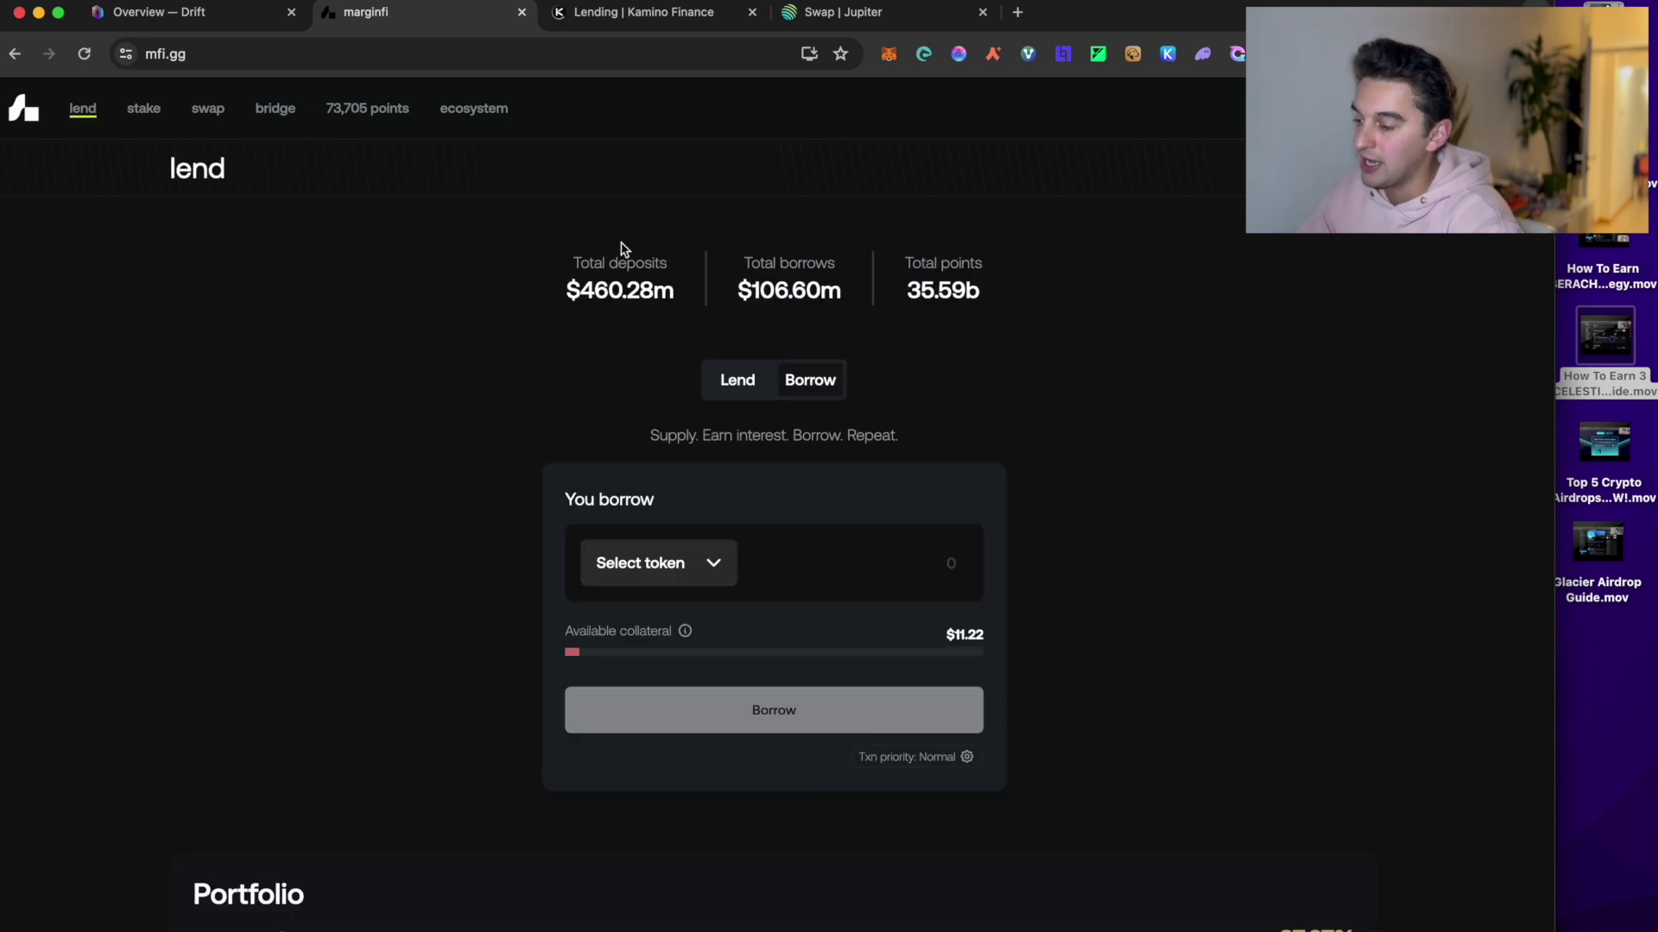
{"action": "left_click", "coordinate": [740, 381]}
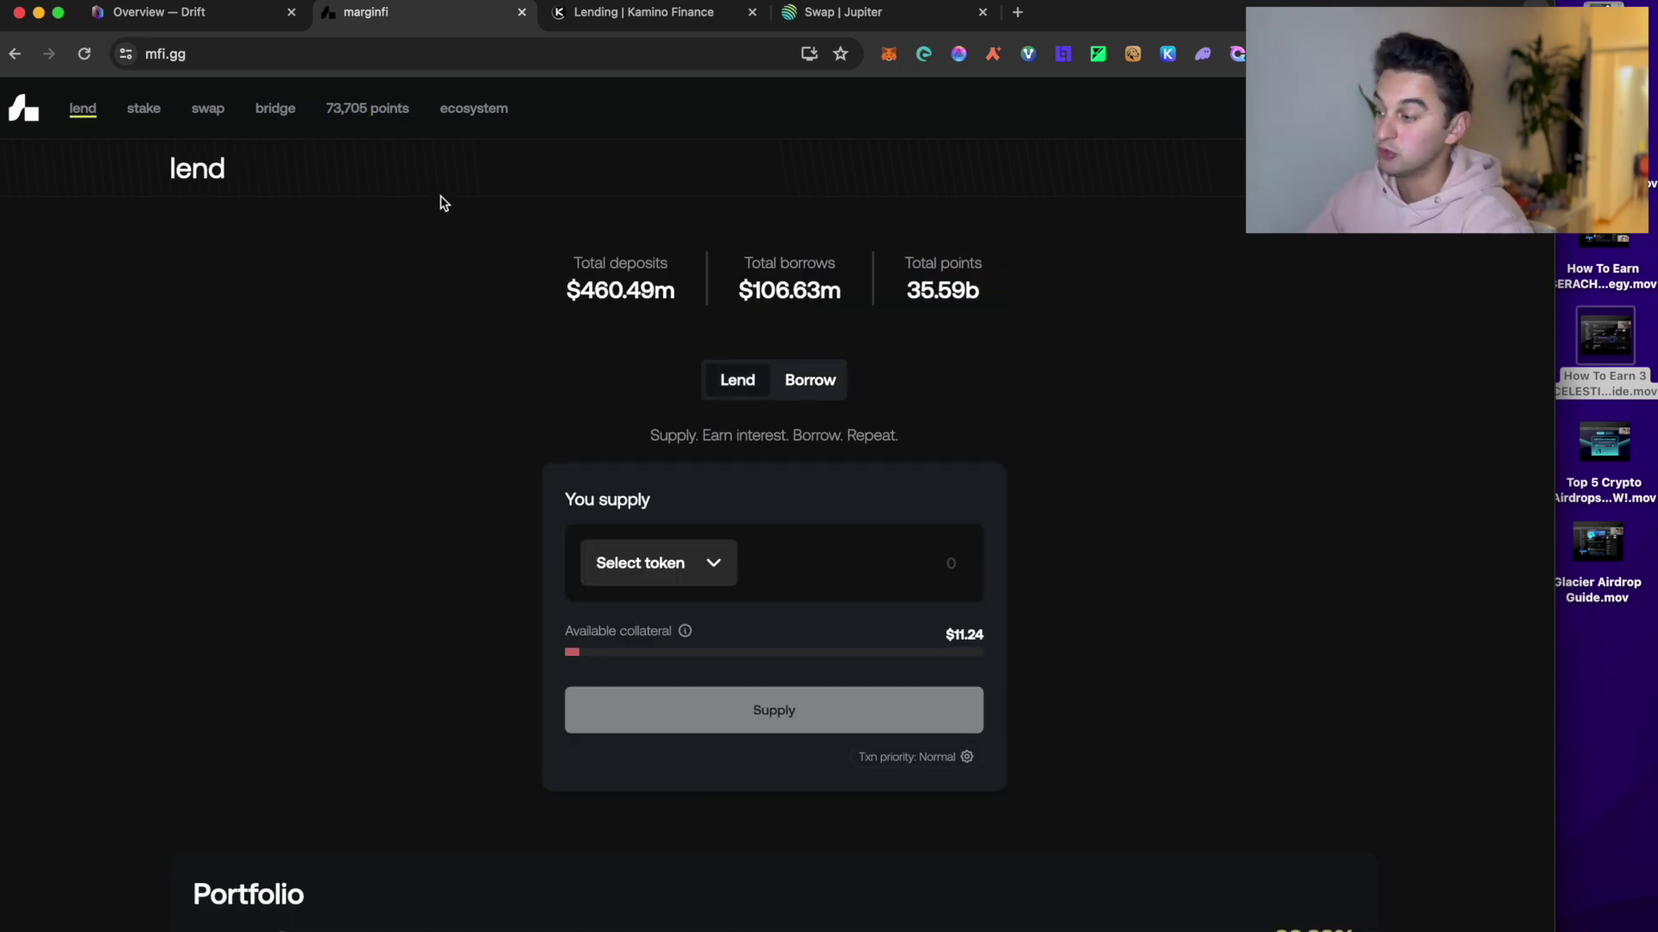
{"action": "left_click", "coordinate": [703, 578]}
{"action": "scroll", "coordinate": [702, 593], "scroll_direction": "down", "scroll_amount": 2}
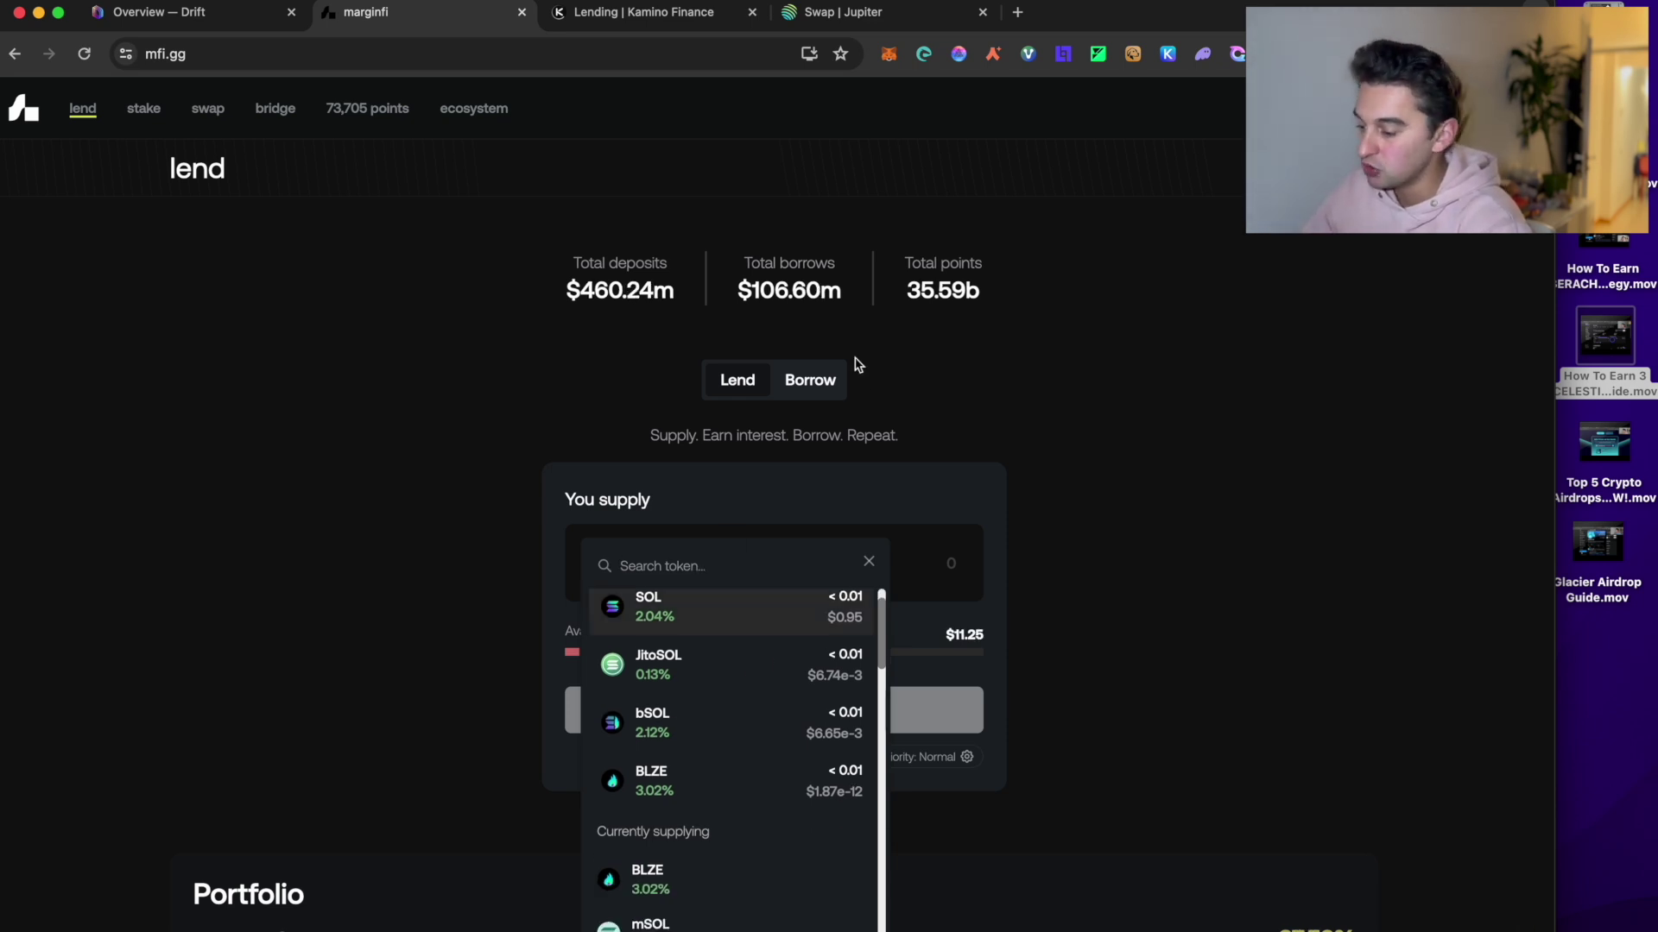
{"action": "scroll", "coordinate": [806, 659], "scroll_direction": "down", "scroll_amount": 2}
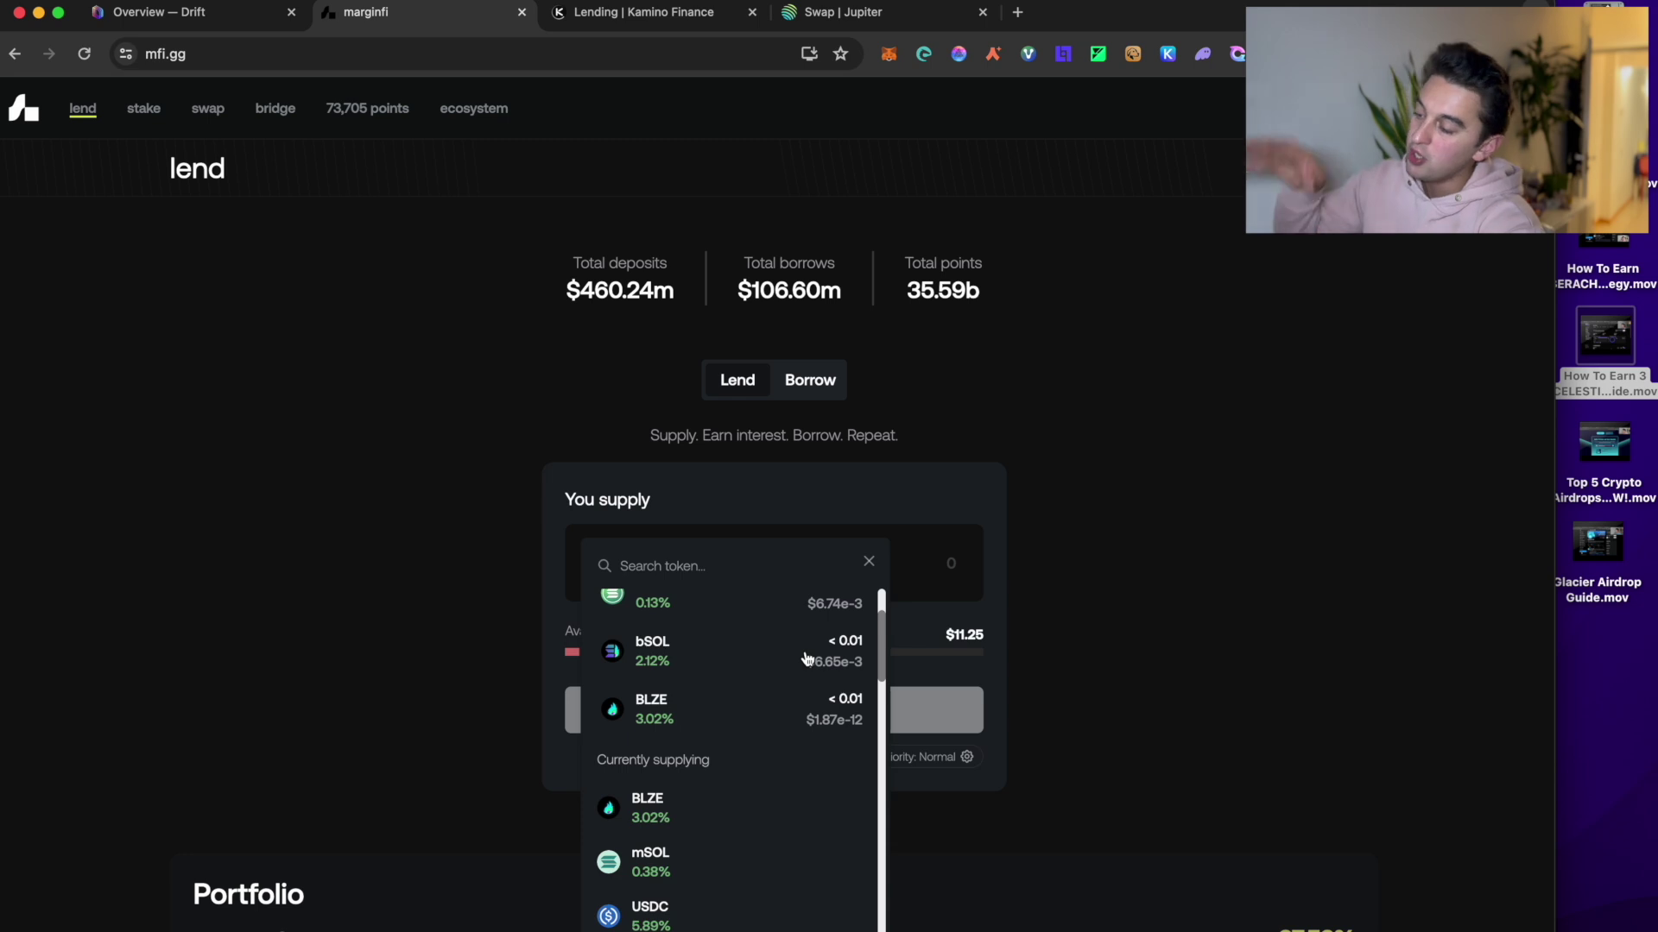
{"action": "scroll", "coordinate": [806, 659], "scroll_direction": "down", "scroll_amount": 4}
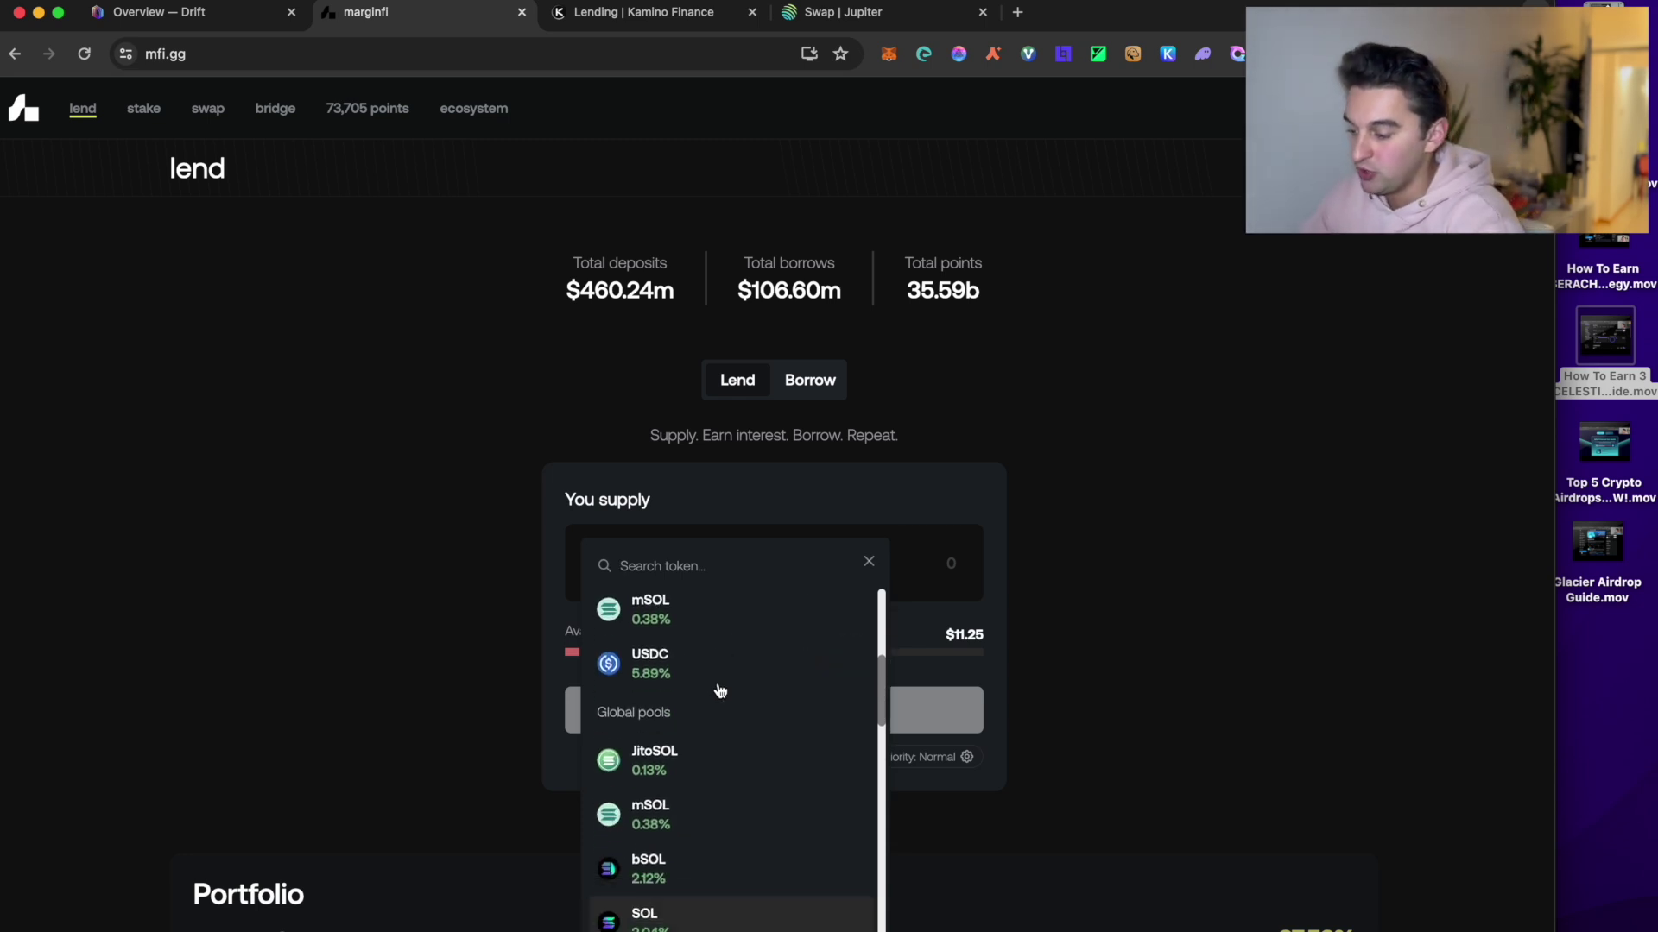
{"action": "scroll", "coordinate": [722, 677], "scroll_direction": "up", "scroll_amount": 1}
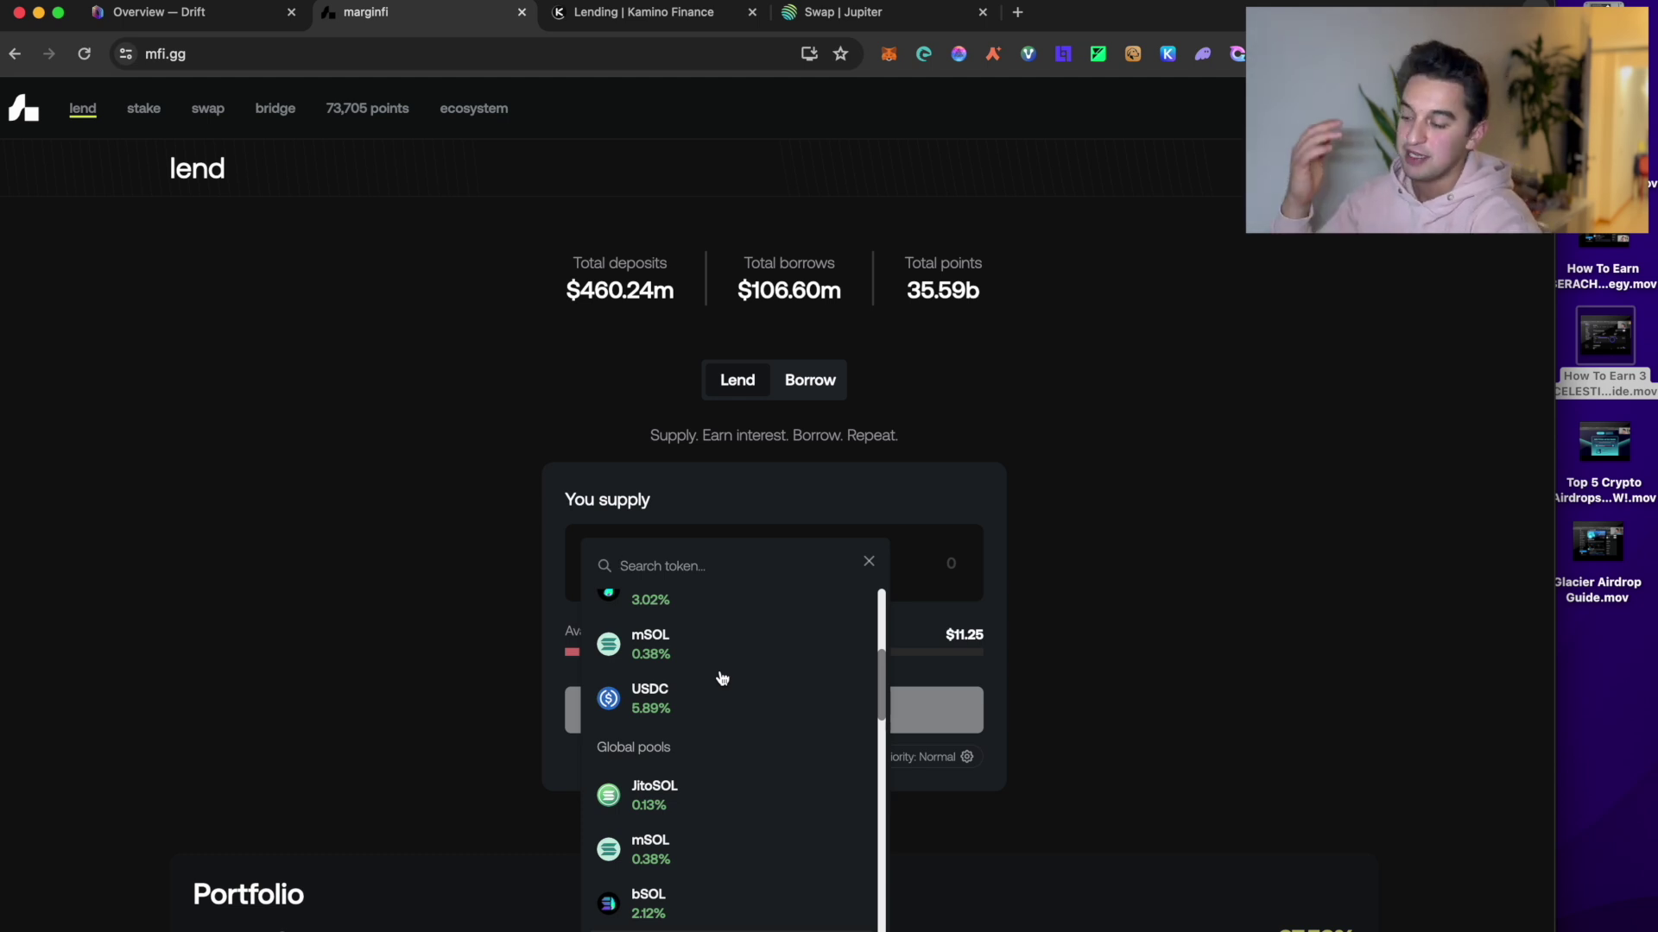
{"action": "scroll", "coordinate": [722, 677], "scroll_direction": "up", "scroll_amount": 4}
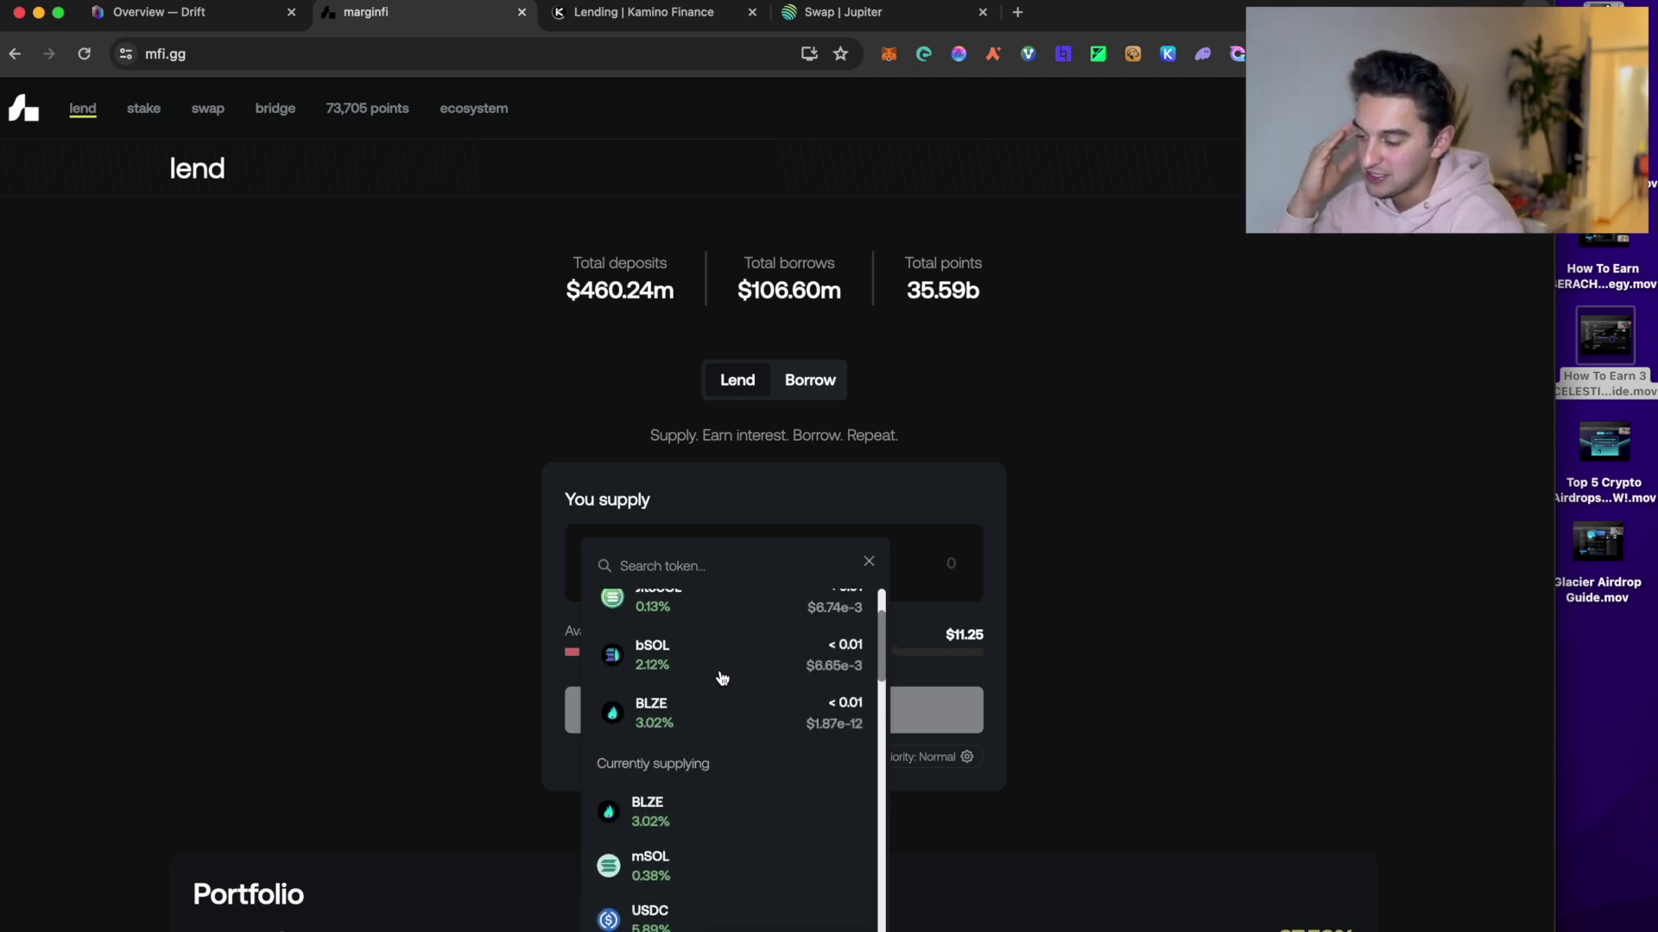
{"action": "scroll", "coordinate": [720, 676], "scroll_direction": "up", "scroll_amount": 2}
{"action": "scroll", "coordinate": [727, 642], "scroll_direction": "down", "scroll_amount": 1}
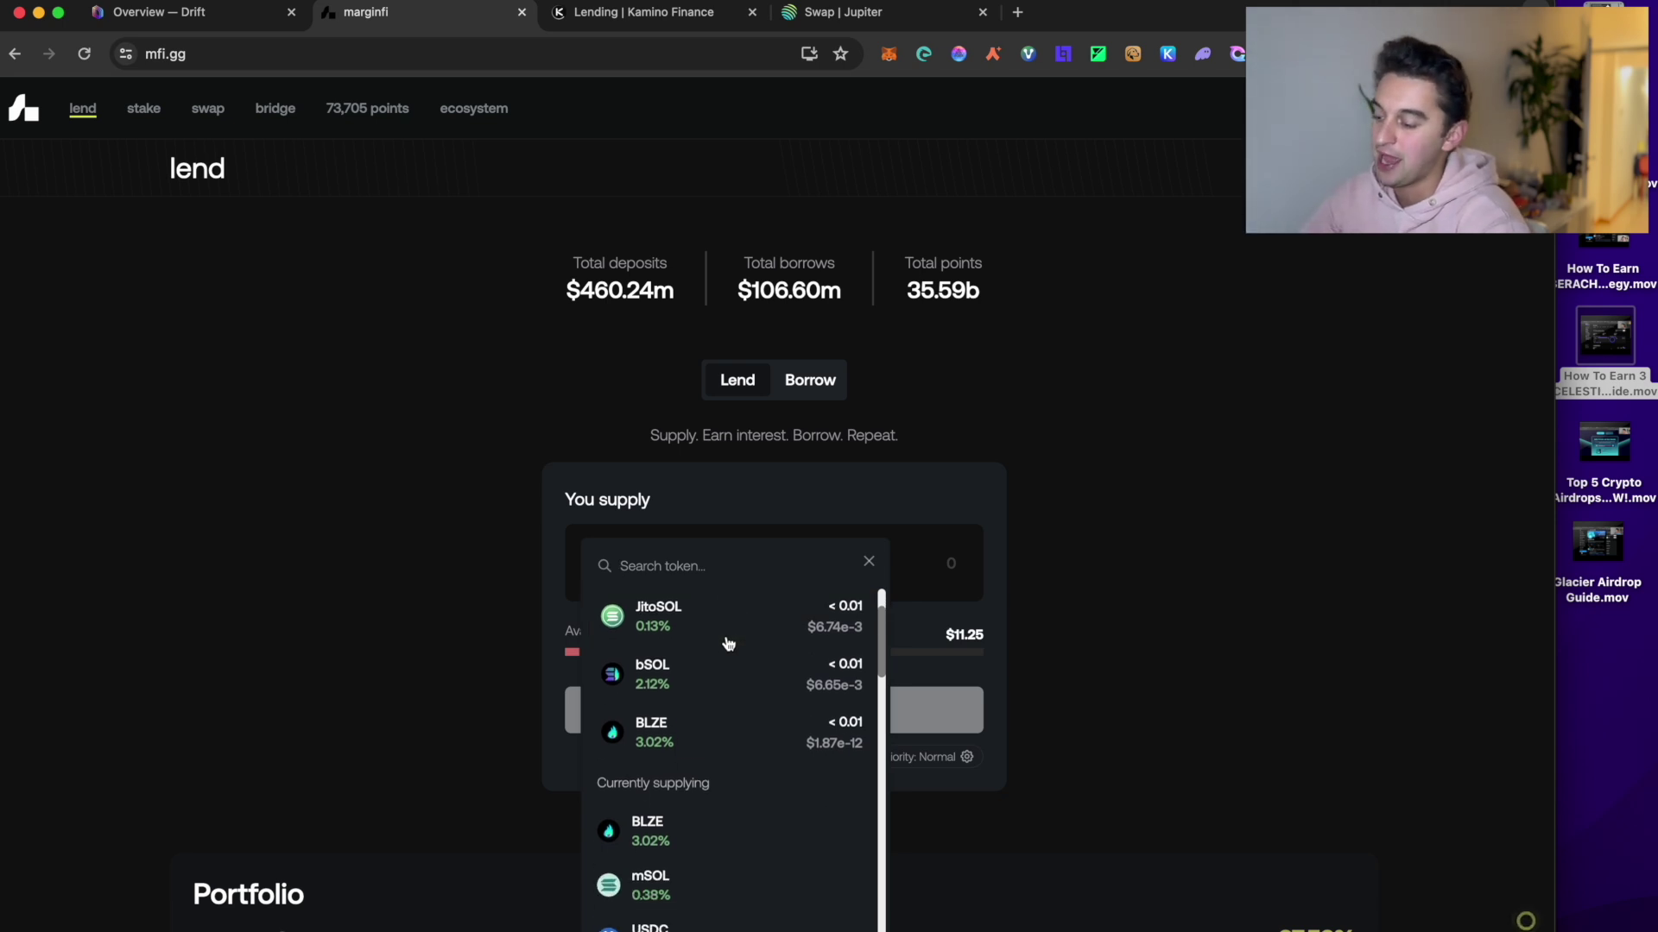
{"action": "scroll", "coordinate": [641, 781], "scroll_direction": "down", "scroll_amount": 1}
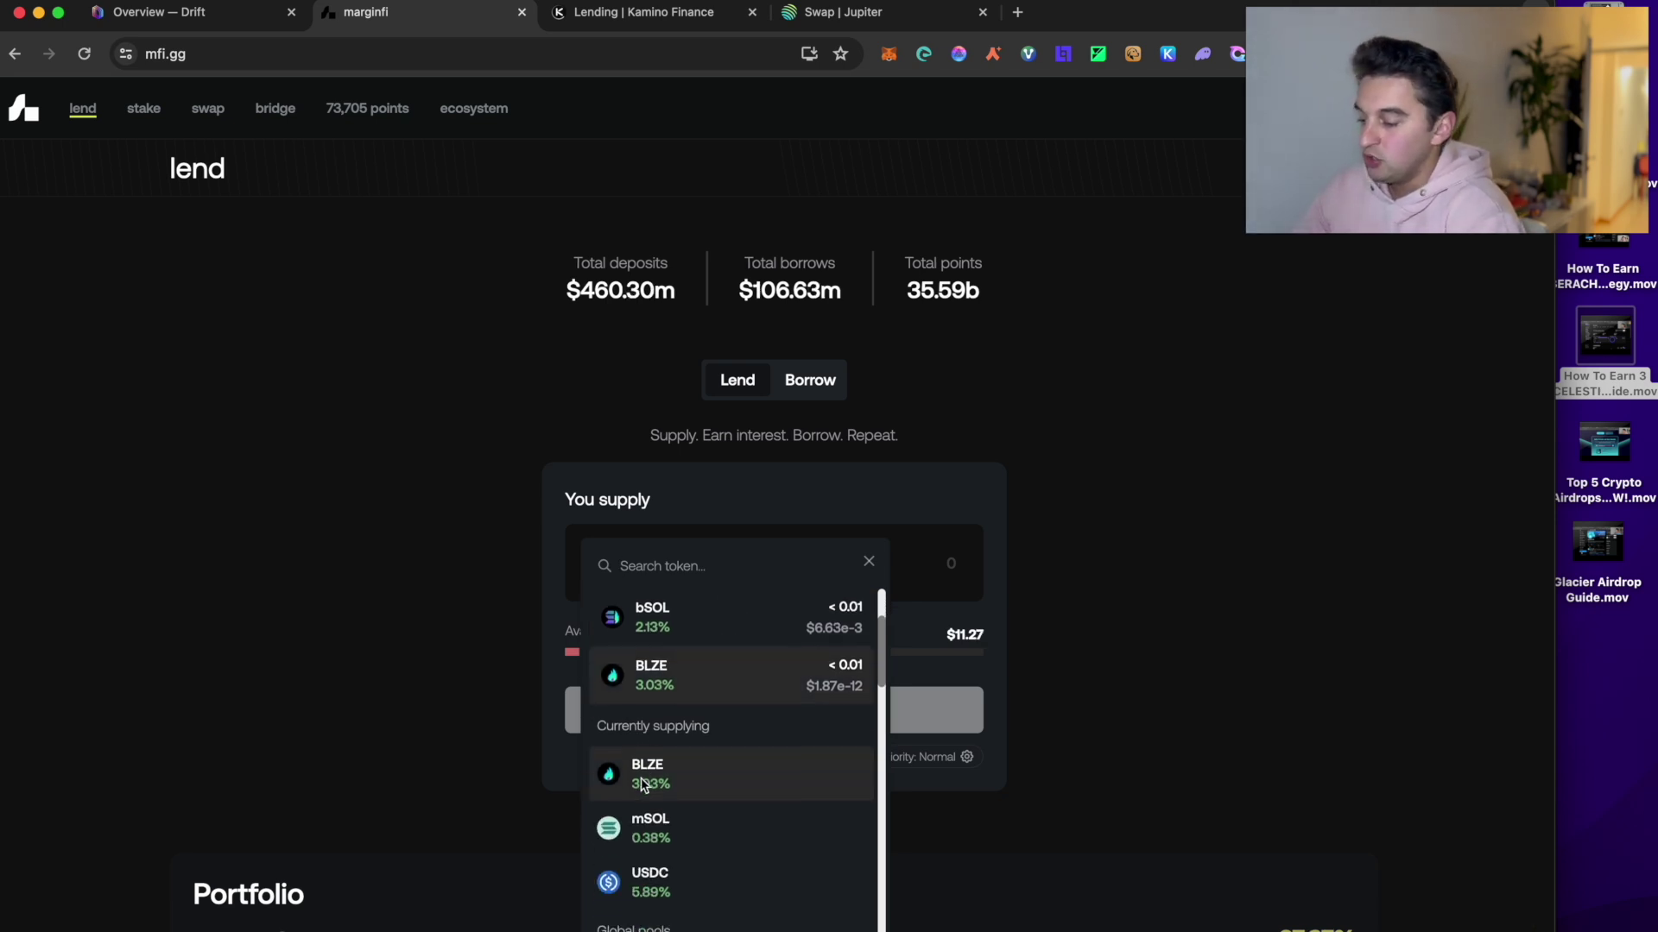
{"action": "scroll", "coordinate": [640, 783], "scroll_direction": "down", "scroll_amount": 1}
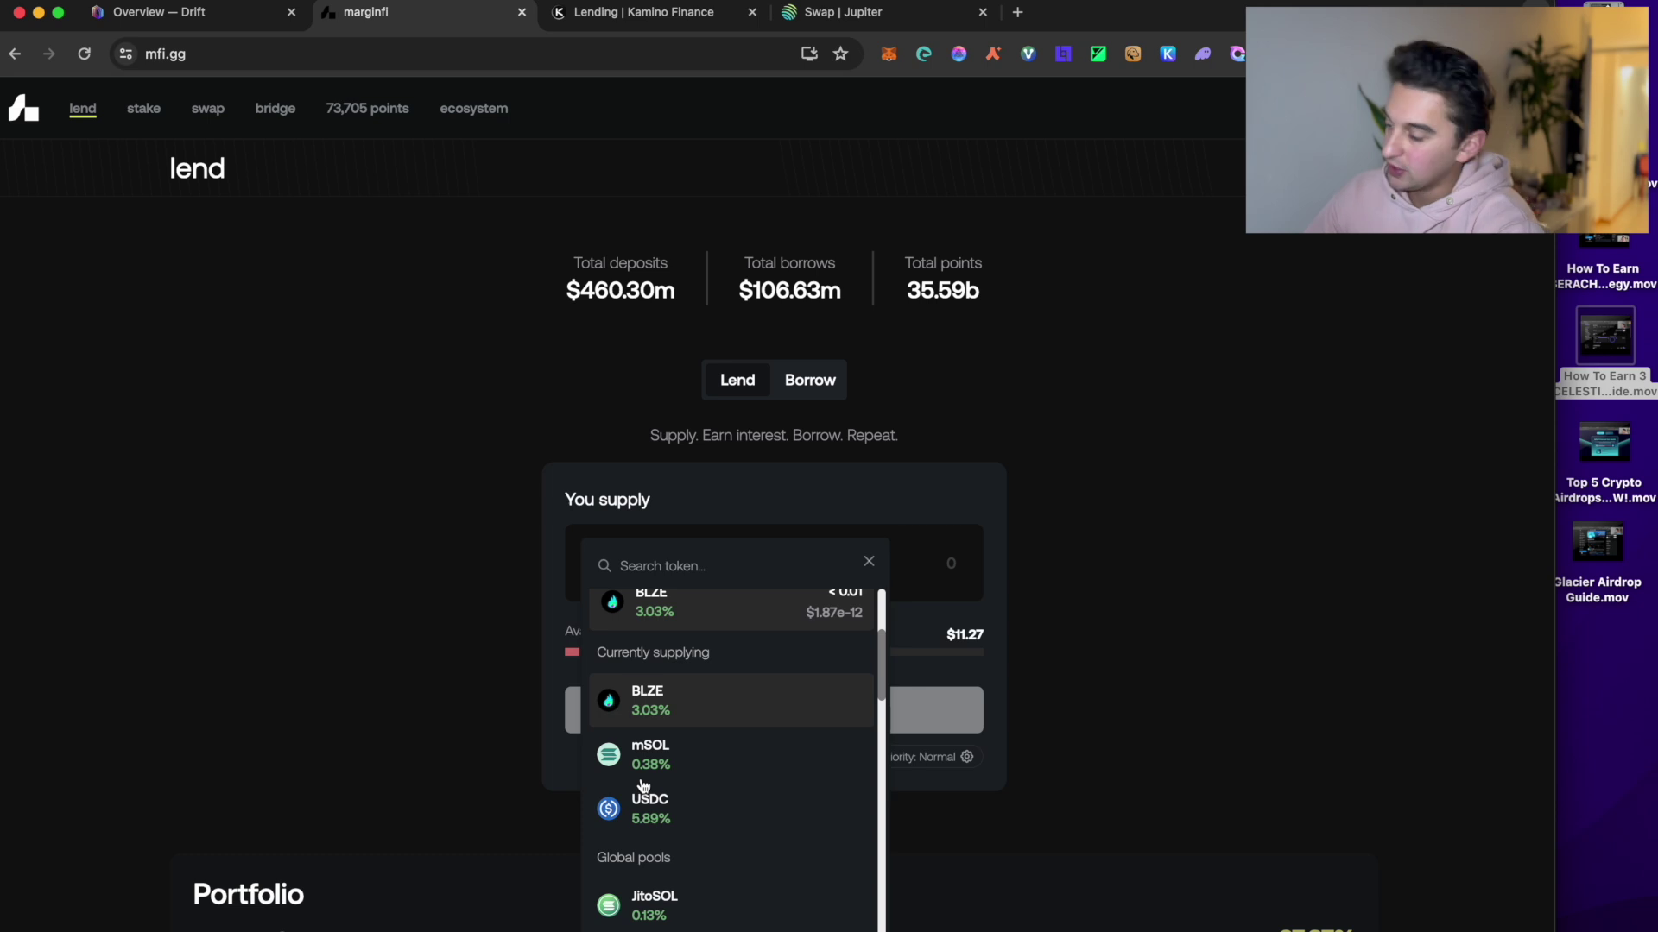
{"action": "left_click", "coordinate": [501, 416]}
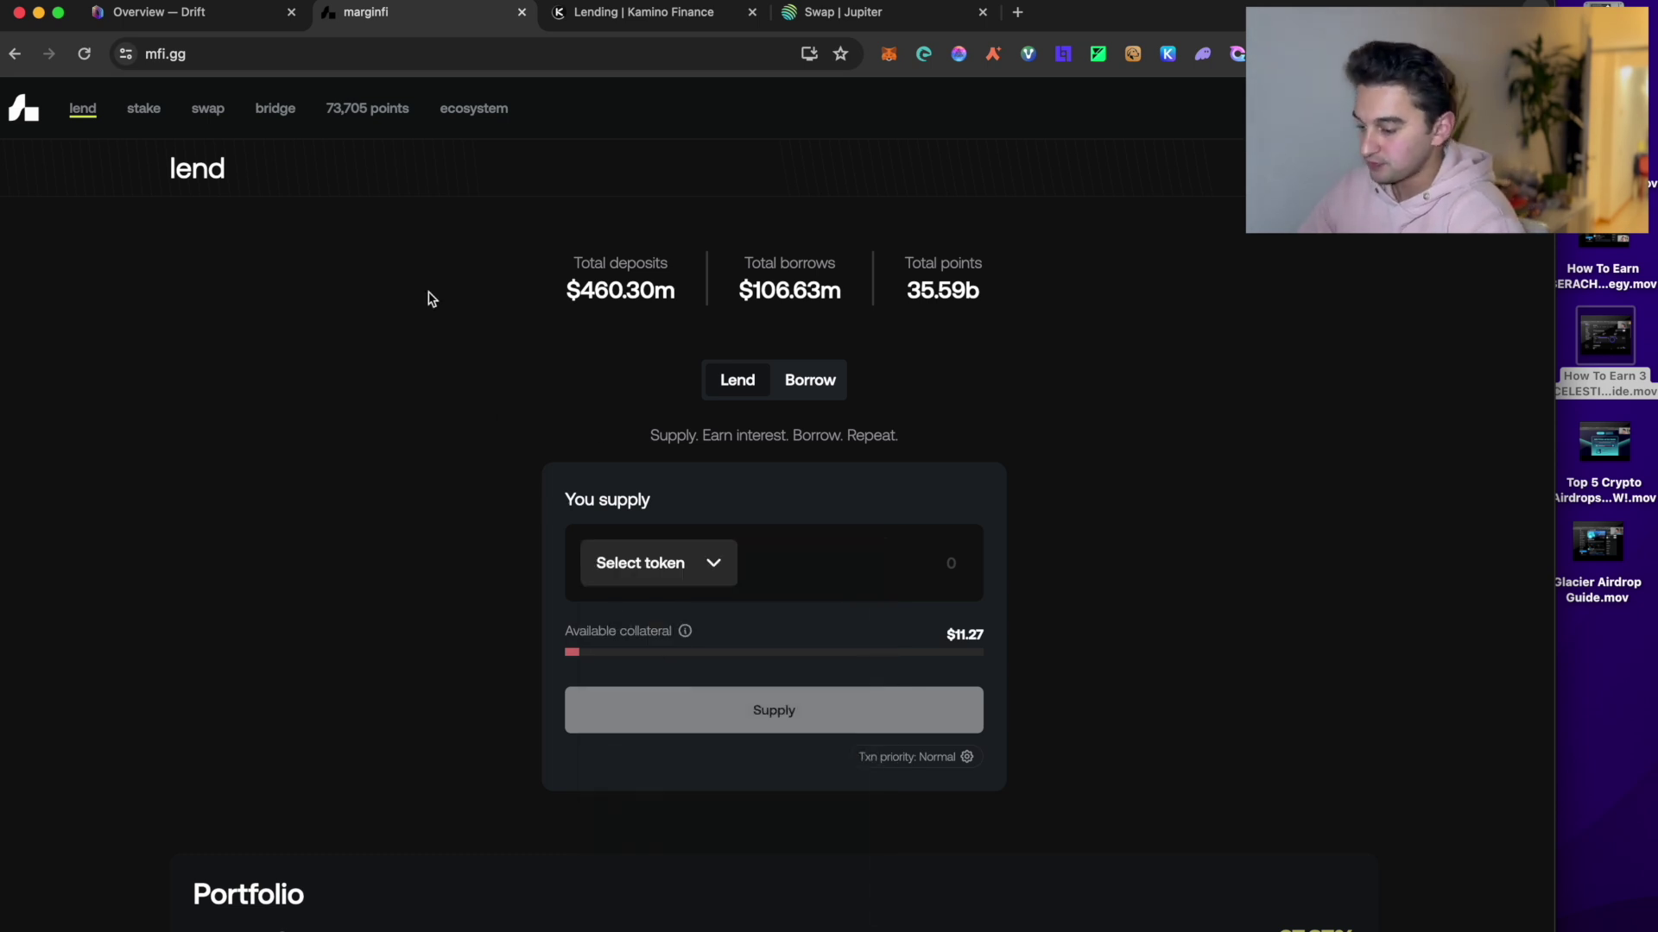
Review the portfolio's supplied and borrowed positions, expanding and collapsing the details of the supplied BLZE position
{"action": "scroll", "coordinate": [429, 298], "scroll_direction": "down", "scroll_amount": 6}
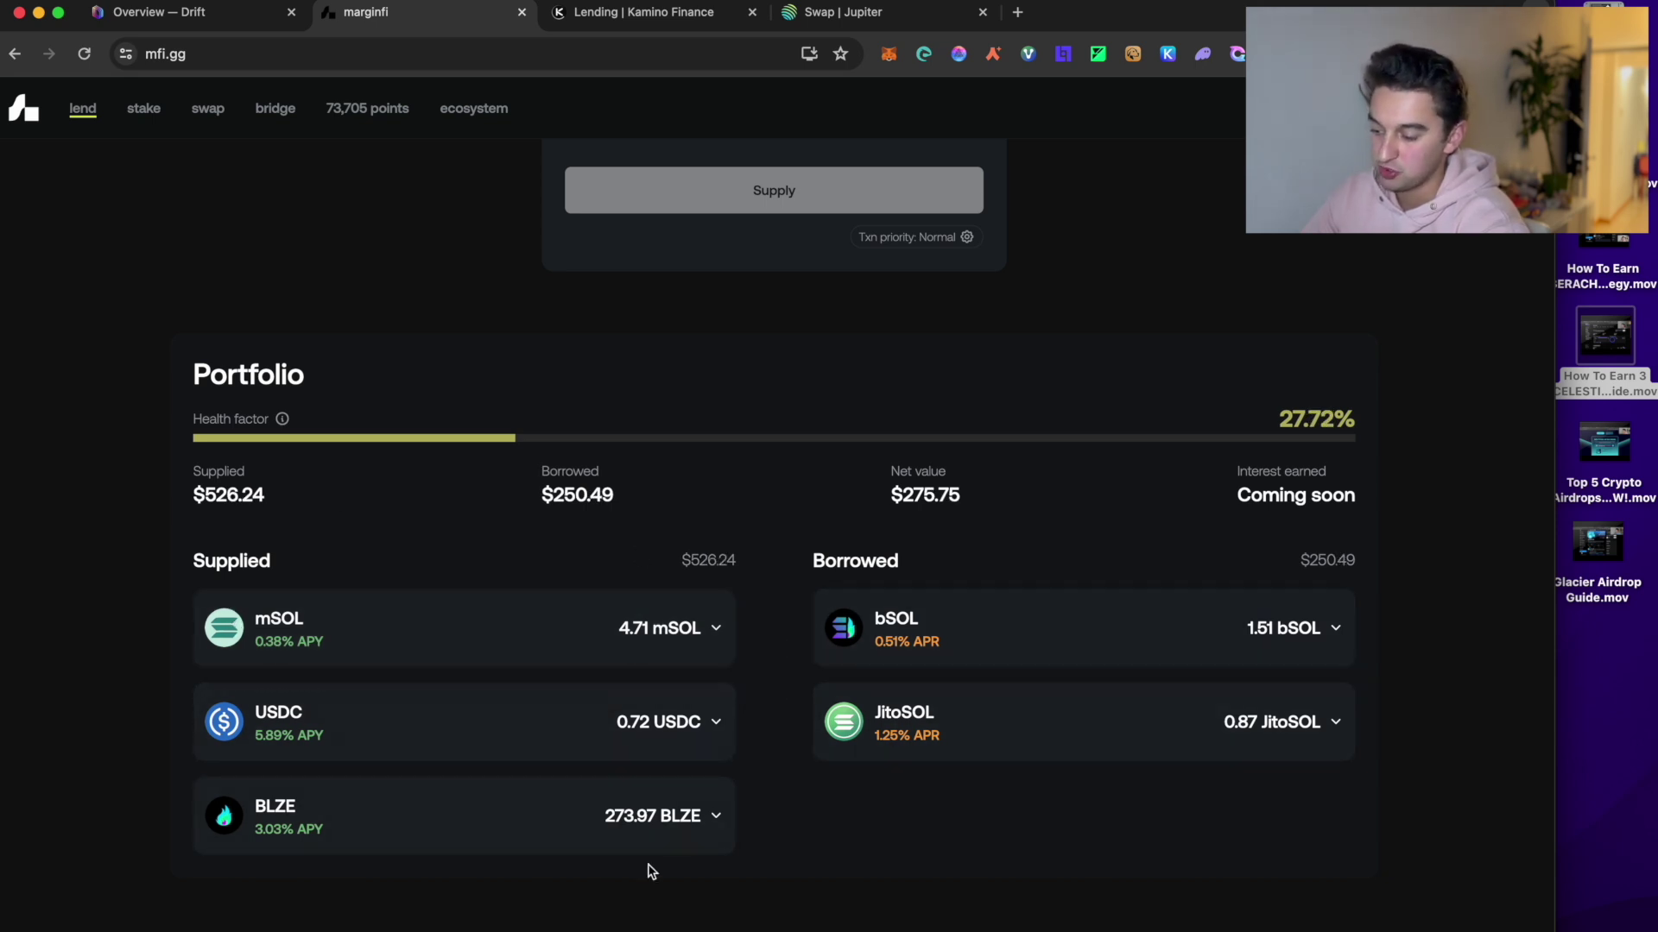
{"action": "left_click", "coordinate": [673, 834]}
{"action": "scroll", "coordinate": [673, 834], "scroll_direction": "down", "scroll_amount": 3}
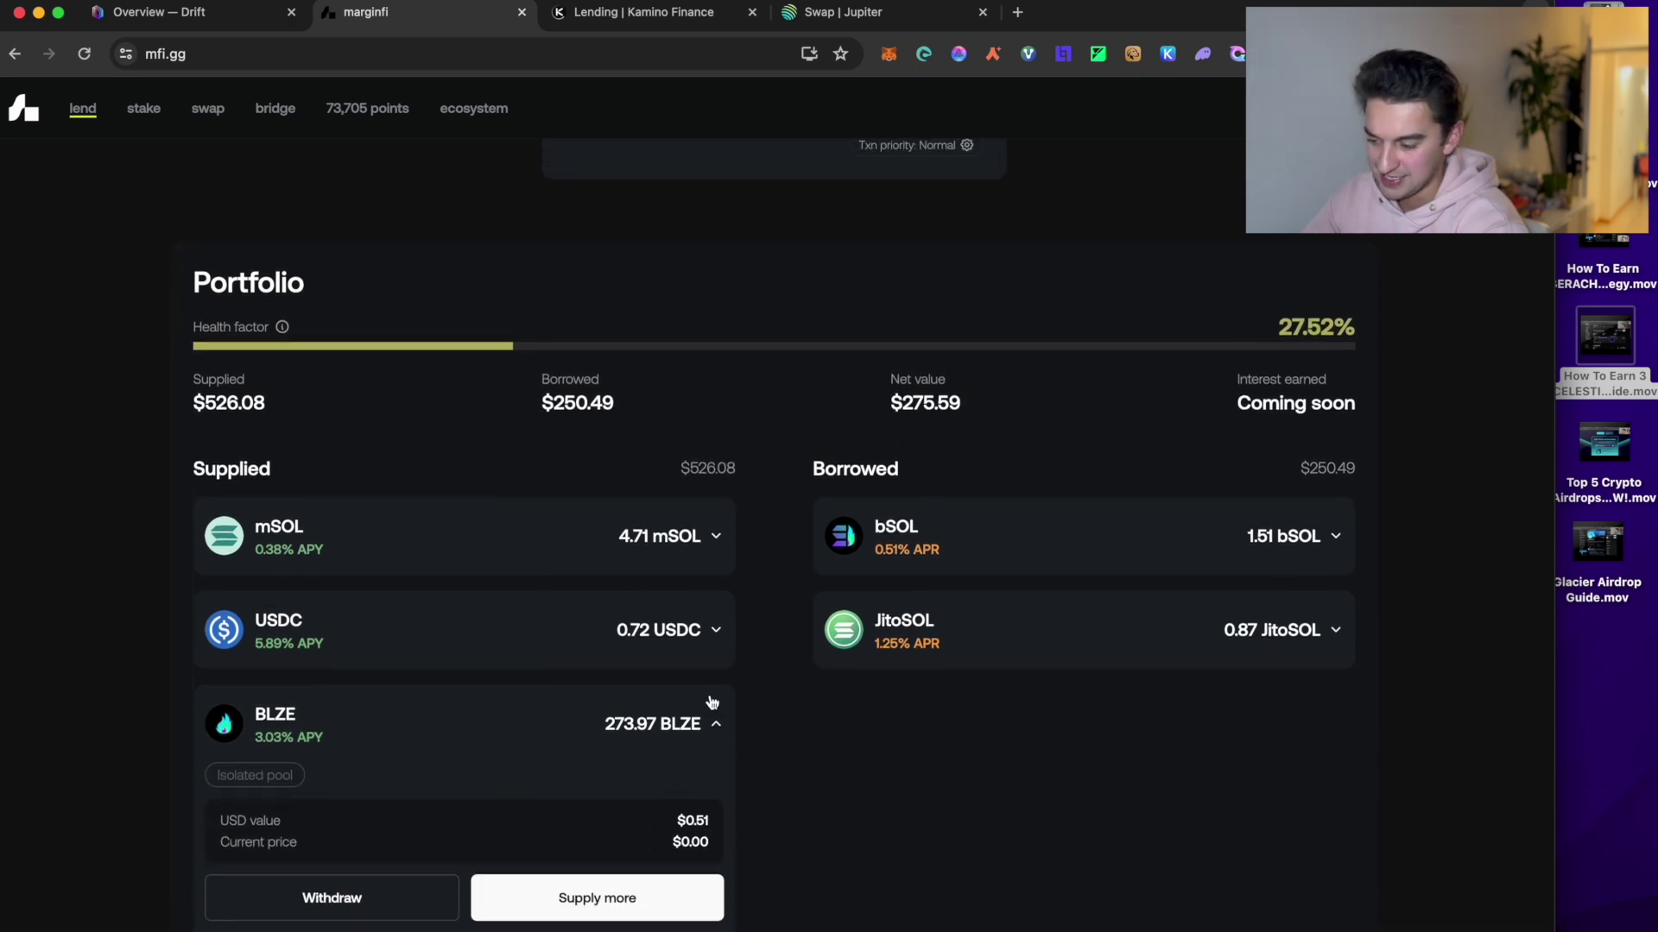
{"action": "left_click", "coordinate": [707, 721]}
{"action": "scroll", "coordinate": [818, 766], "scroll_direction": "up", "scroll_amount": 4}
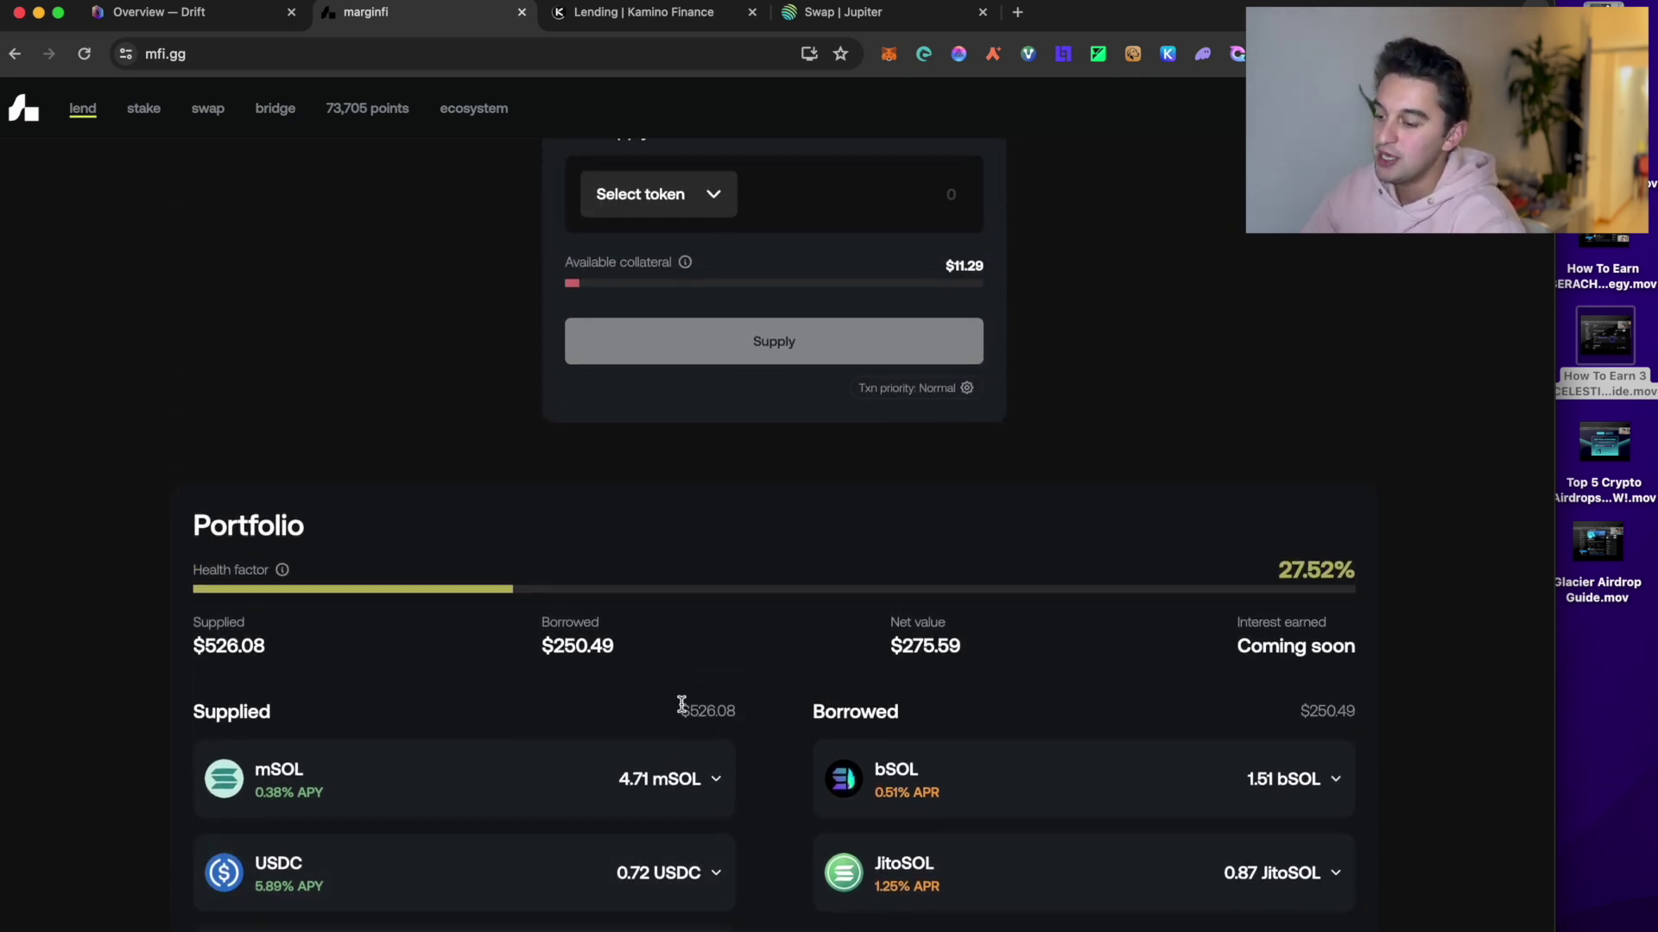
{"action": "scroll", "coordinate": [681, 705], "scroll_direction": "up", "scroll_amount": 3}
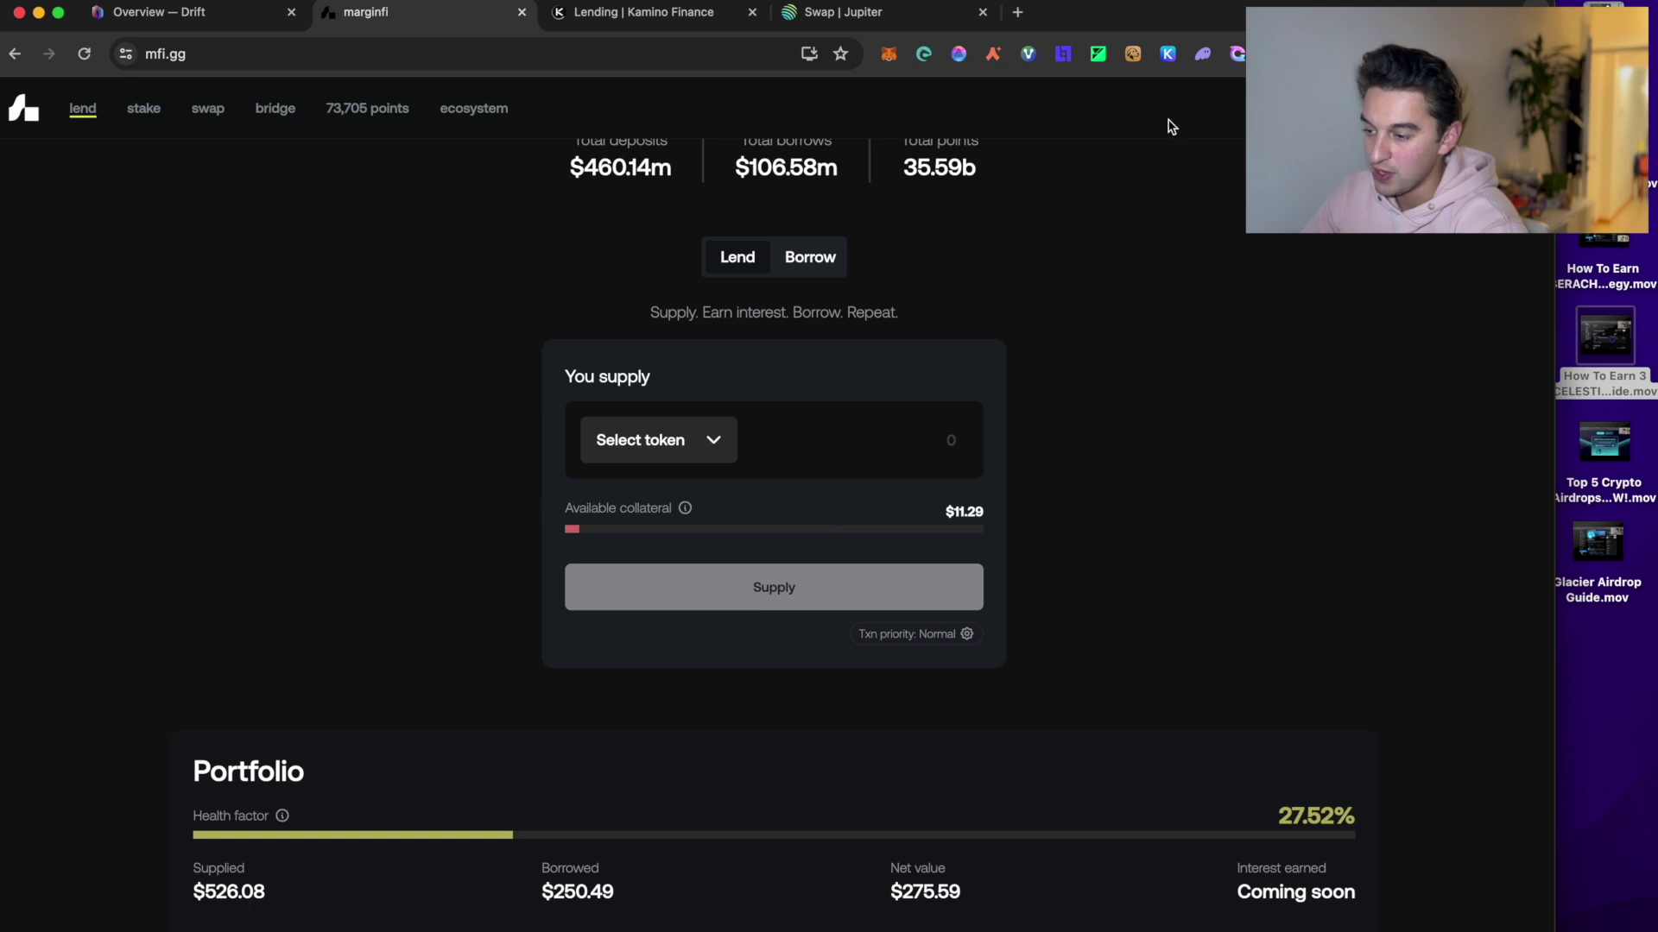
Check the token balances in the Solana wallet extension, including the Kamino and Marinade LP tokens, and close the wallet
{"action": "left_click", "coordinate": [1203, 54]}
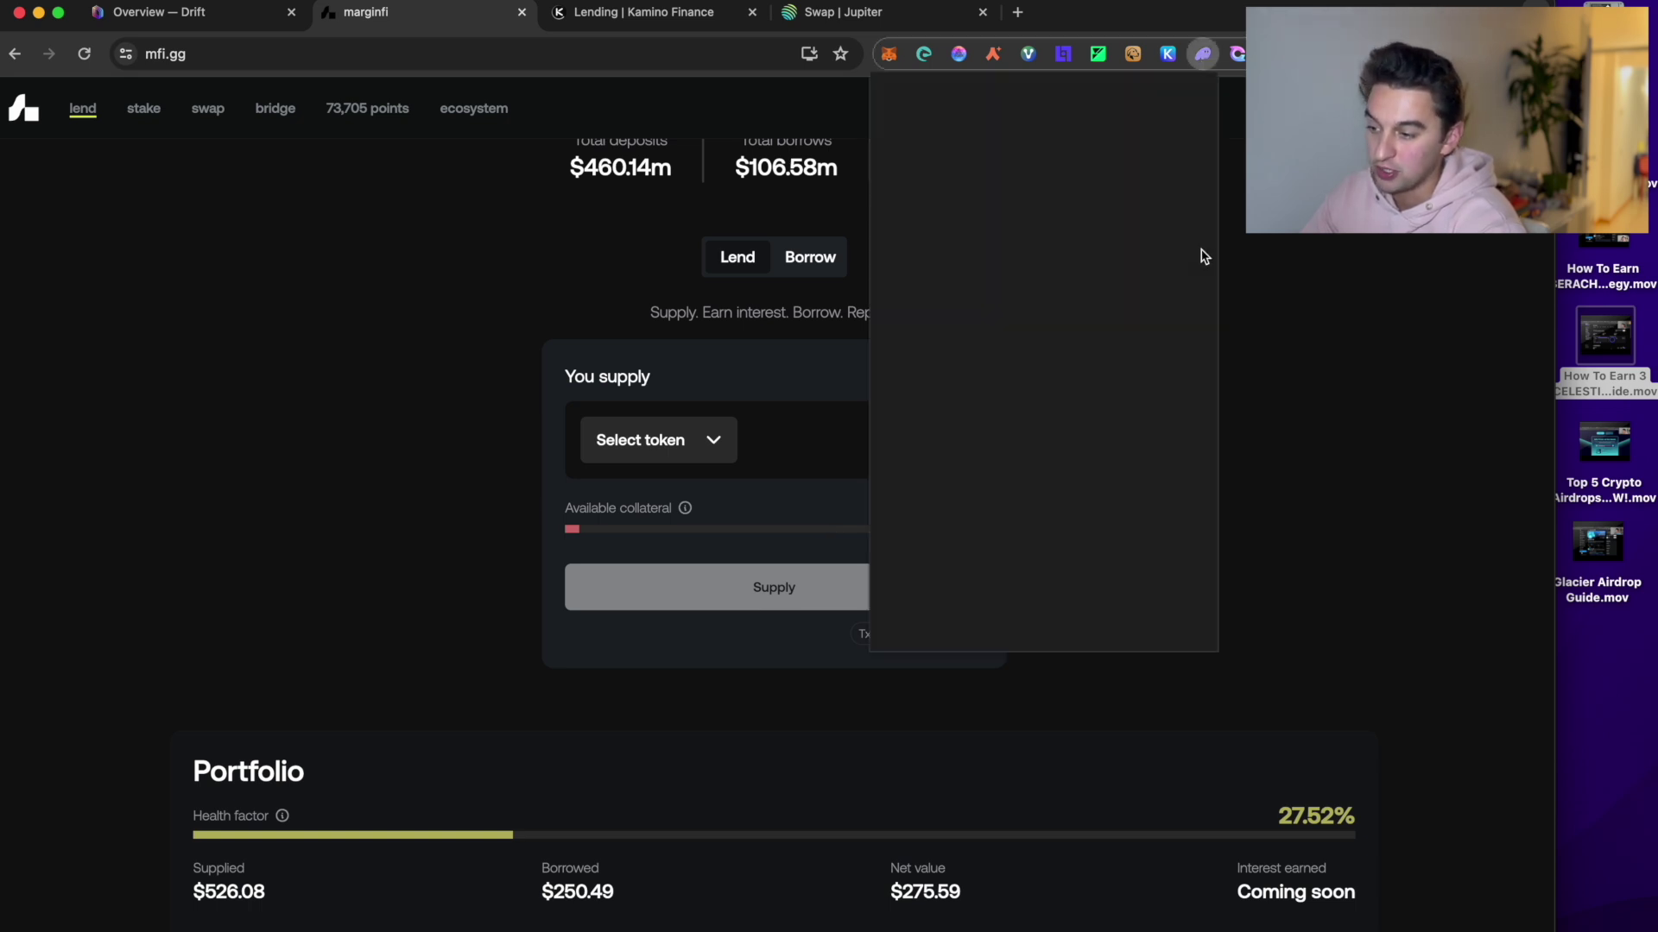
{"action": "scroll", "coordinate": [1122, 371], "scroll_direction": "down", "scroll_amount": 3}
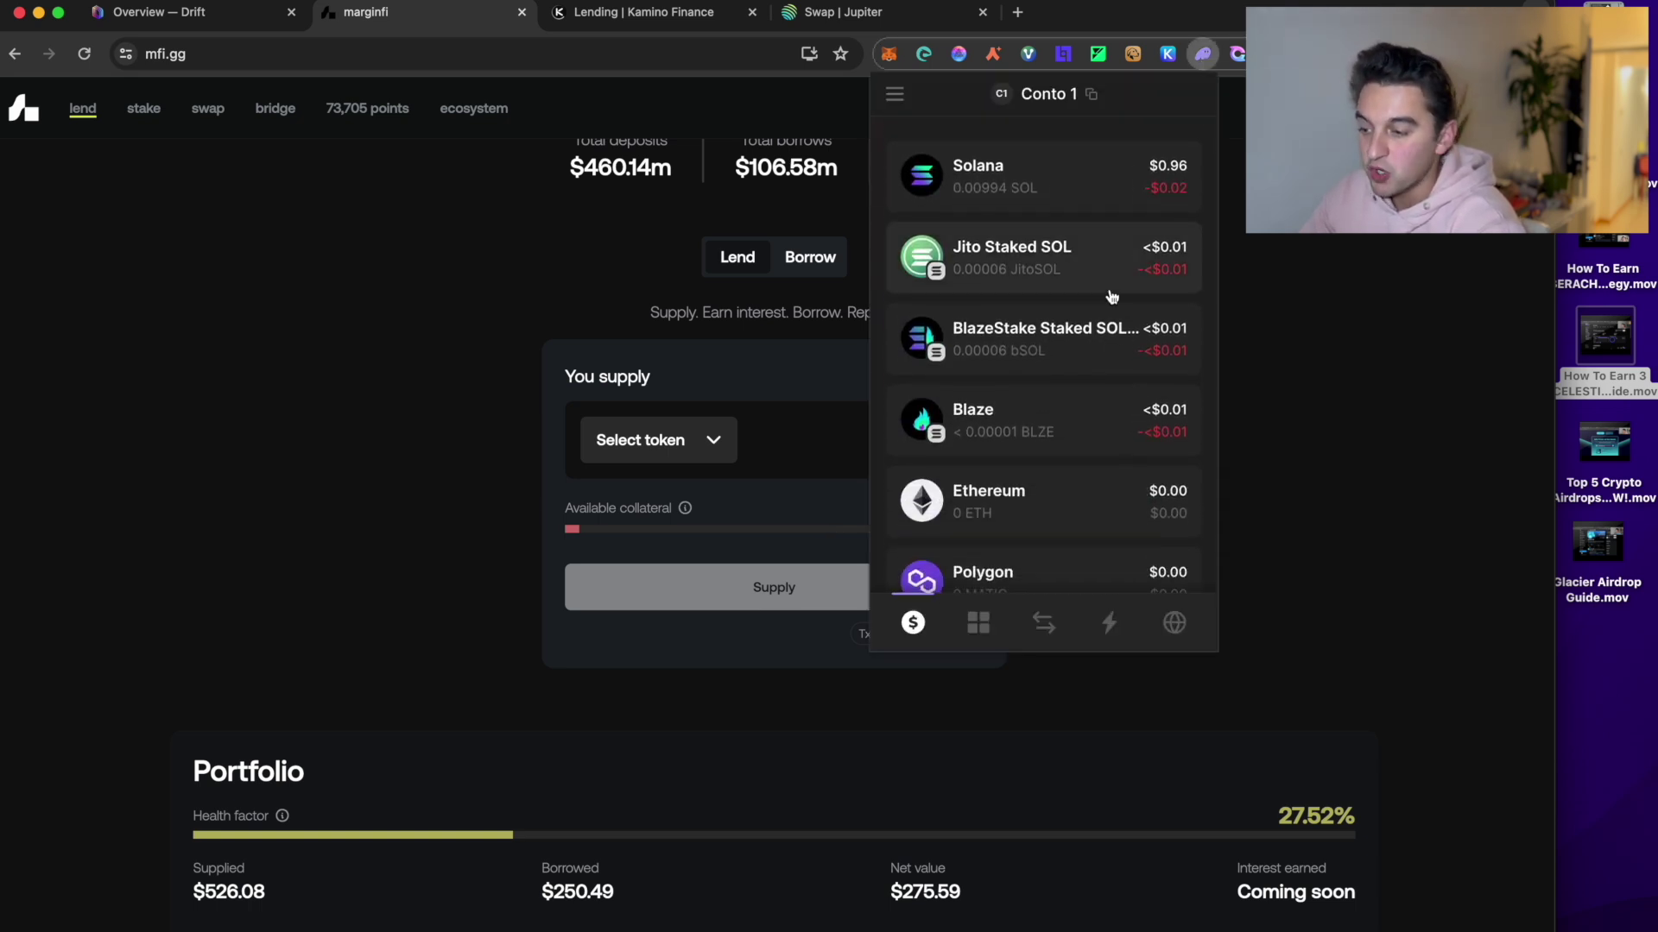
{"action": "scroll", "coordinate": [1109, 296], "scroll_direction": "down", "scroll_amount": 3}
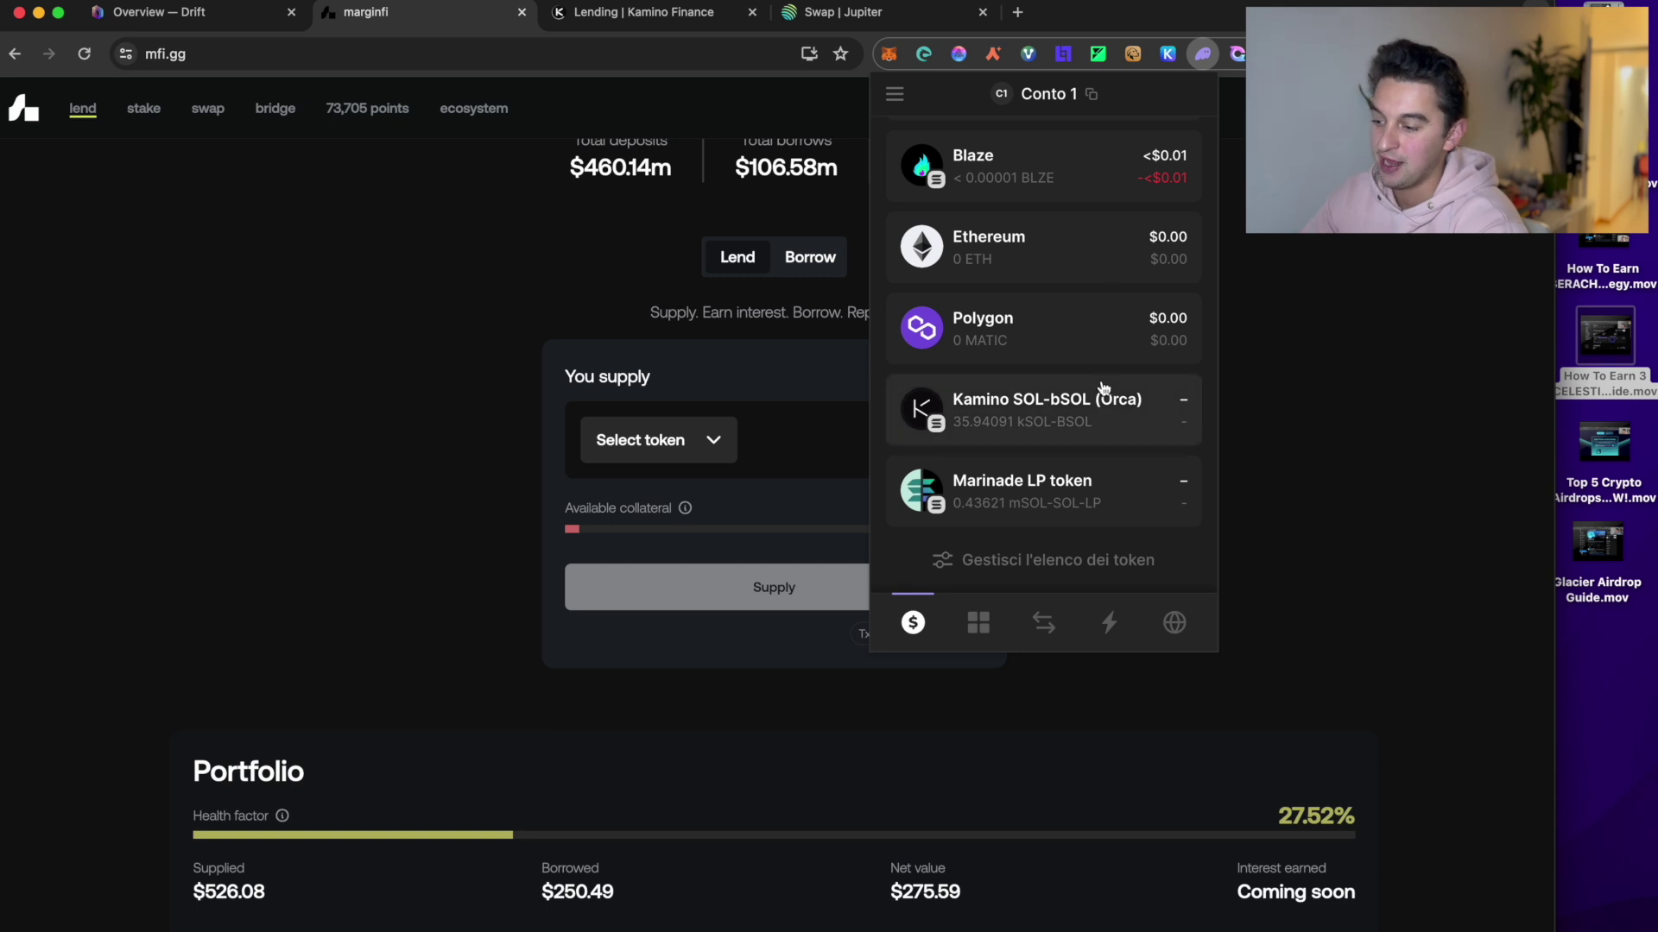
{"action": "left_click", "coordinate": [1264, 369]}
{"action": "scroll", "coordinate": [859, 408], "scroll_direction": "up", "scroll_amount": 2}
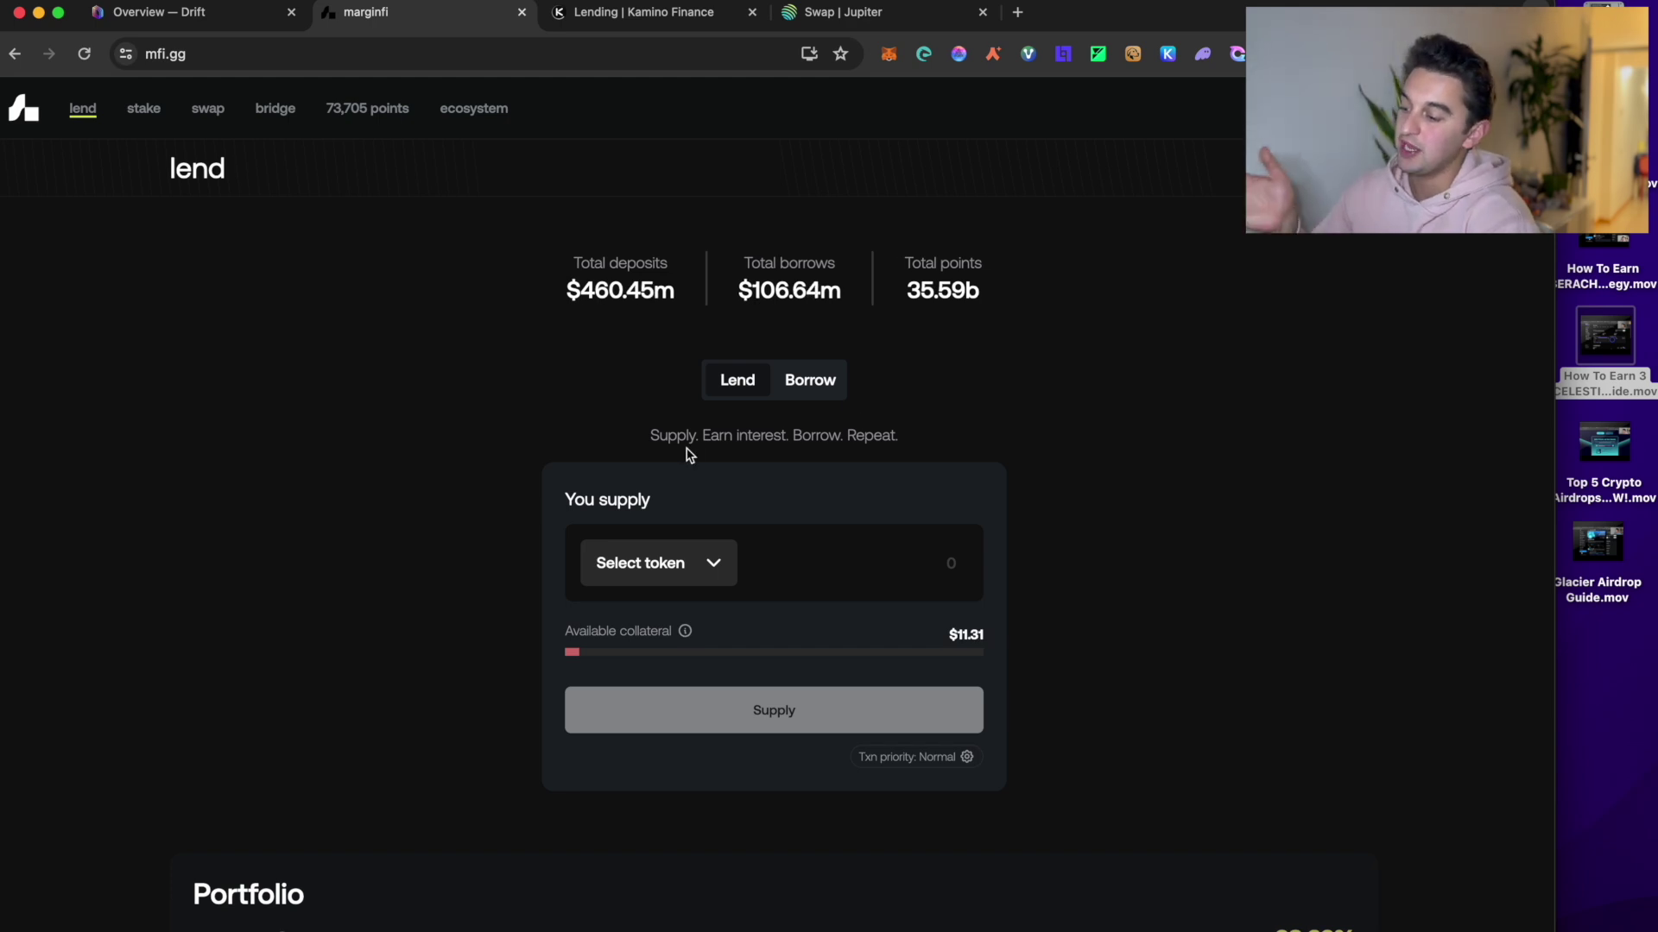
Look at marginfi's points page, show the Jupiter-powered swap page and enlarge the browser window
{"action": "left_click", "coordinate": [366, 106]}
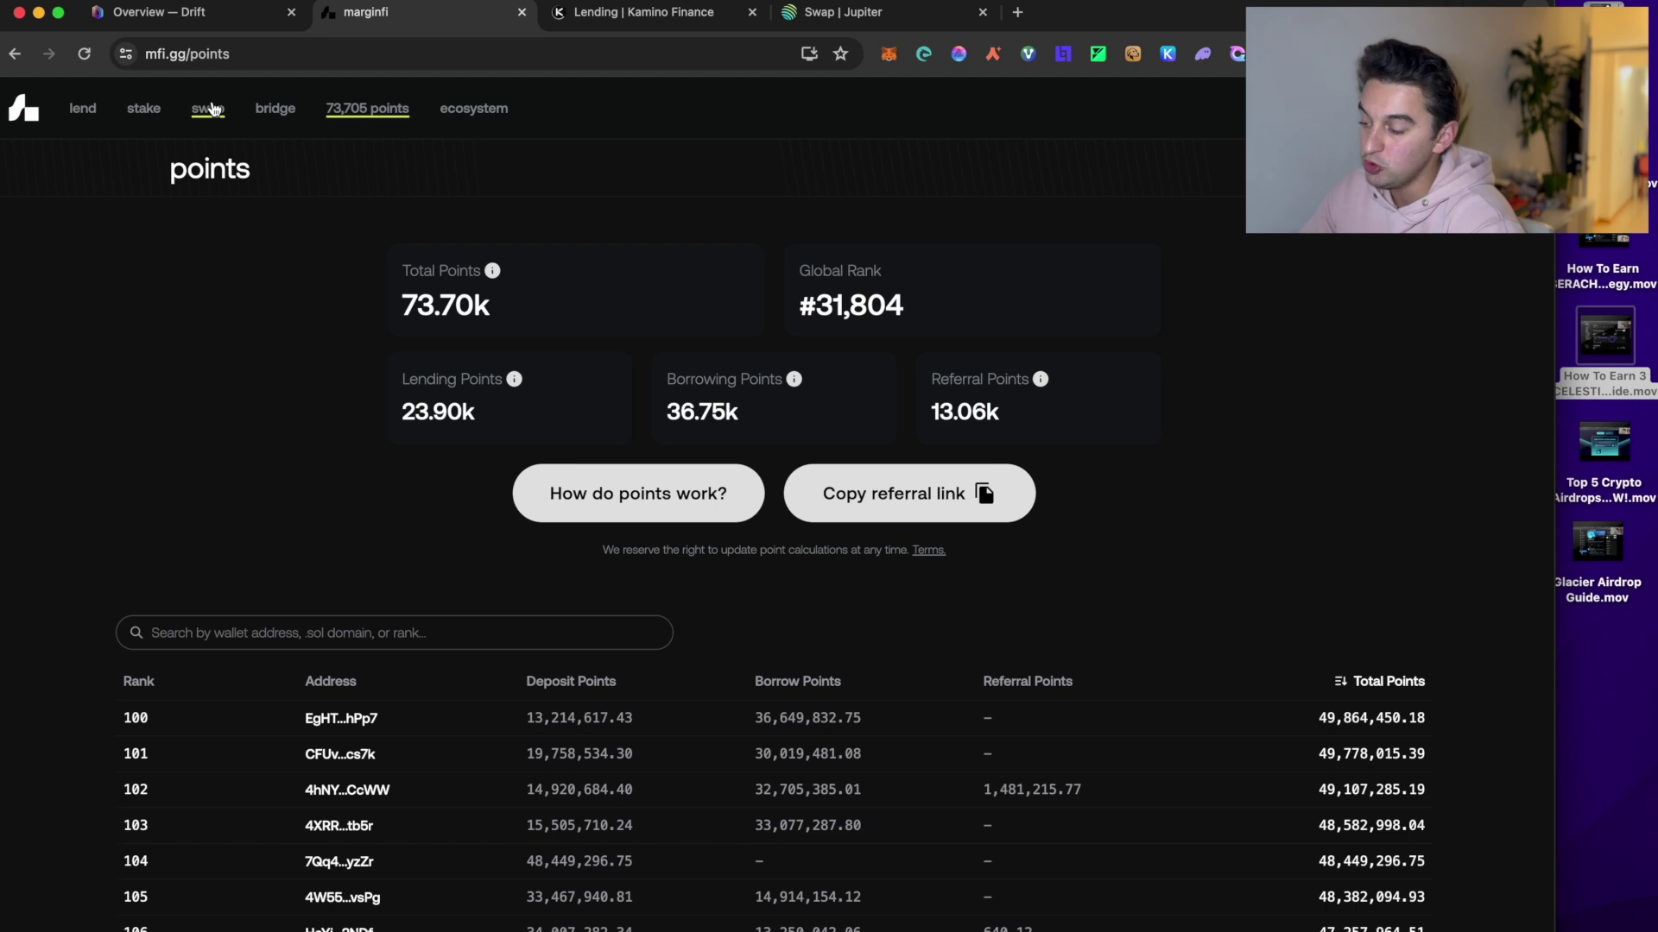
{"action": "left_click", "coordinate": [211, 109]}
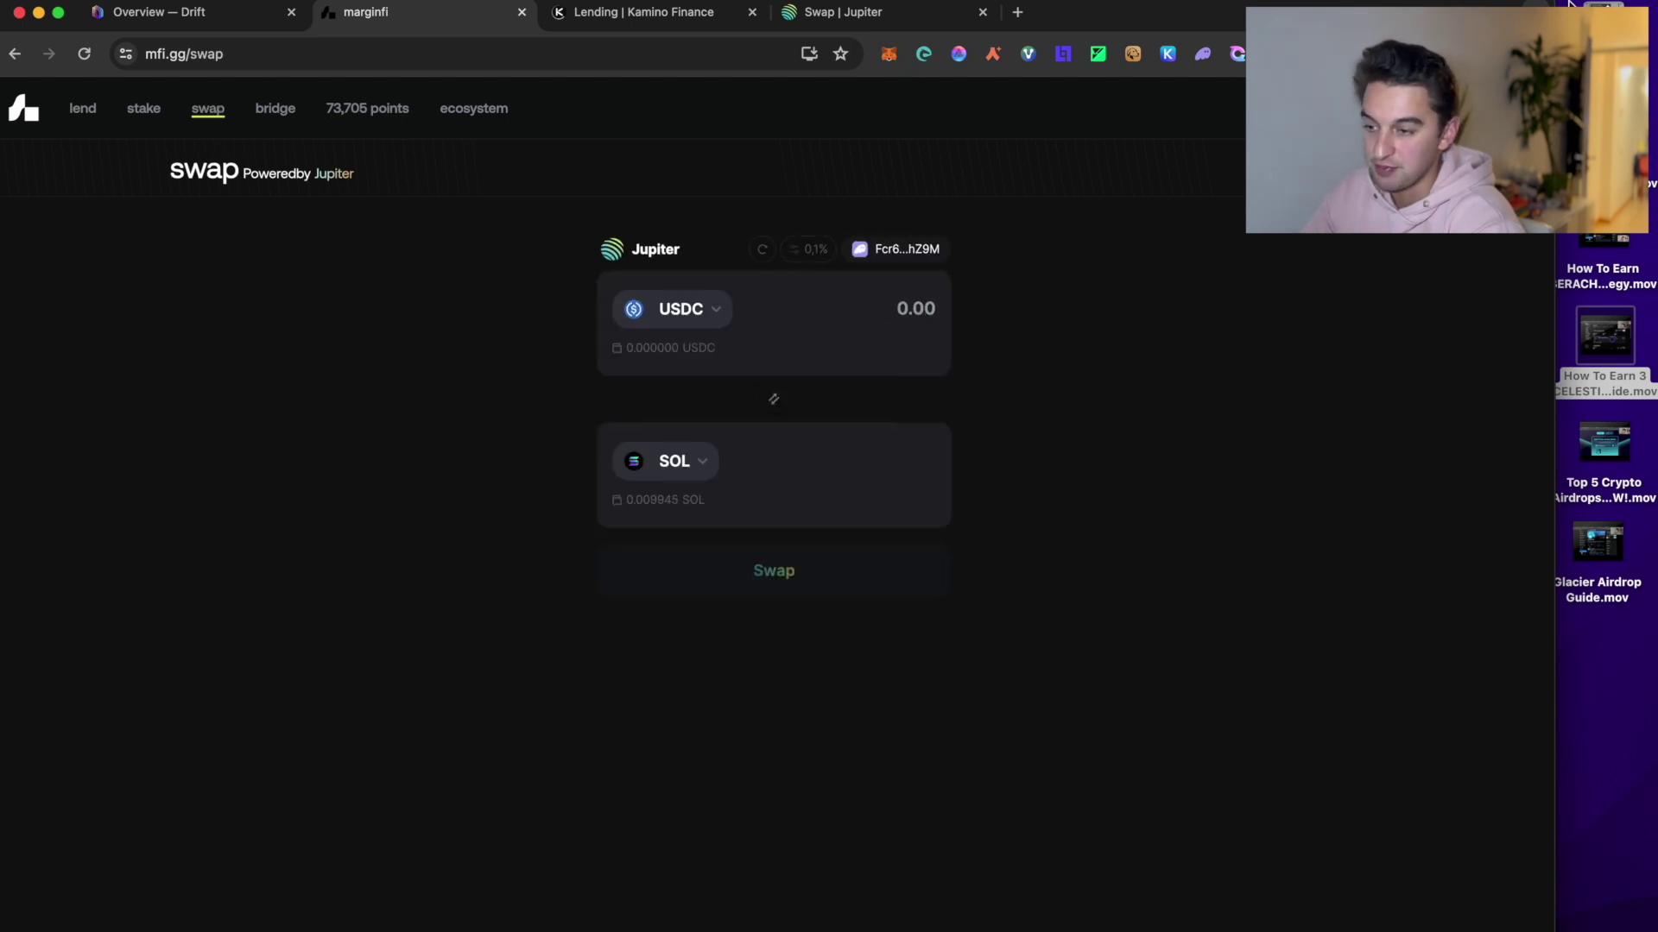
{"action": "double_click", "coordinate": [1542, 0]}
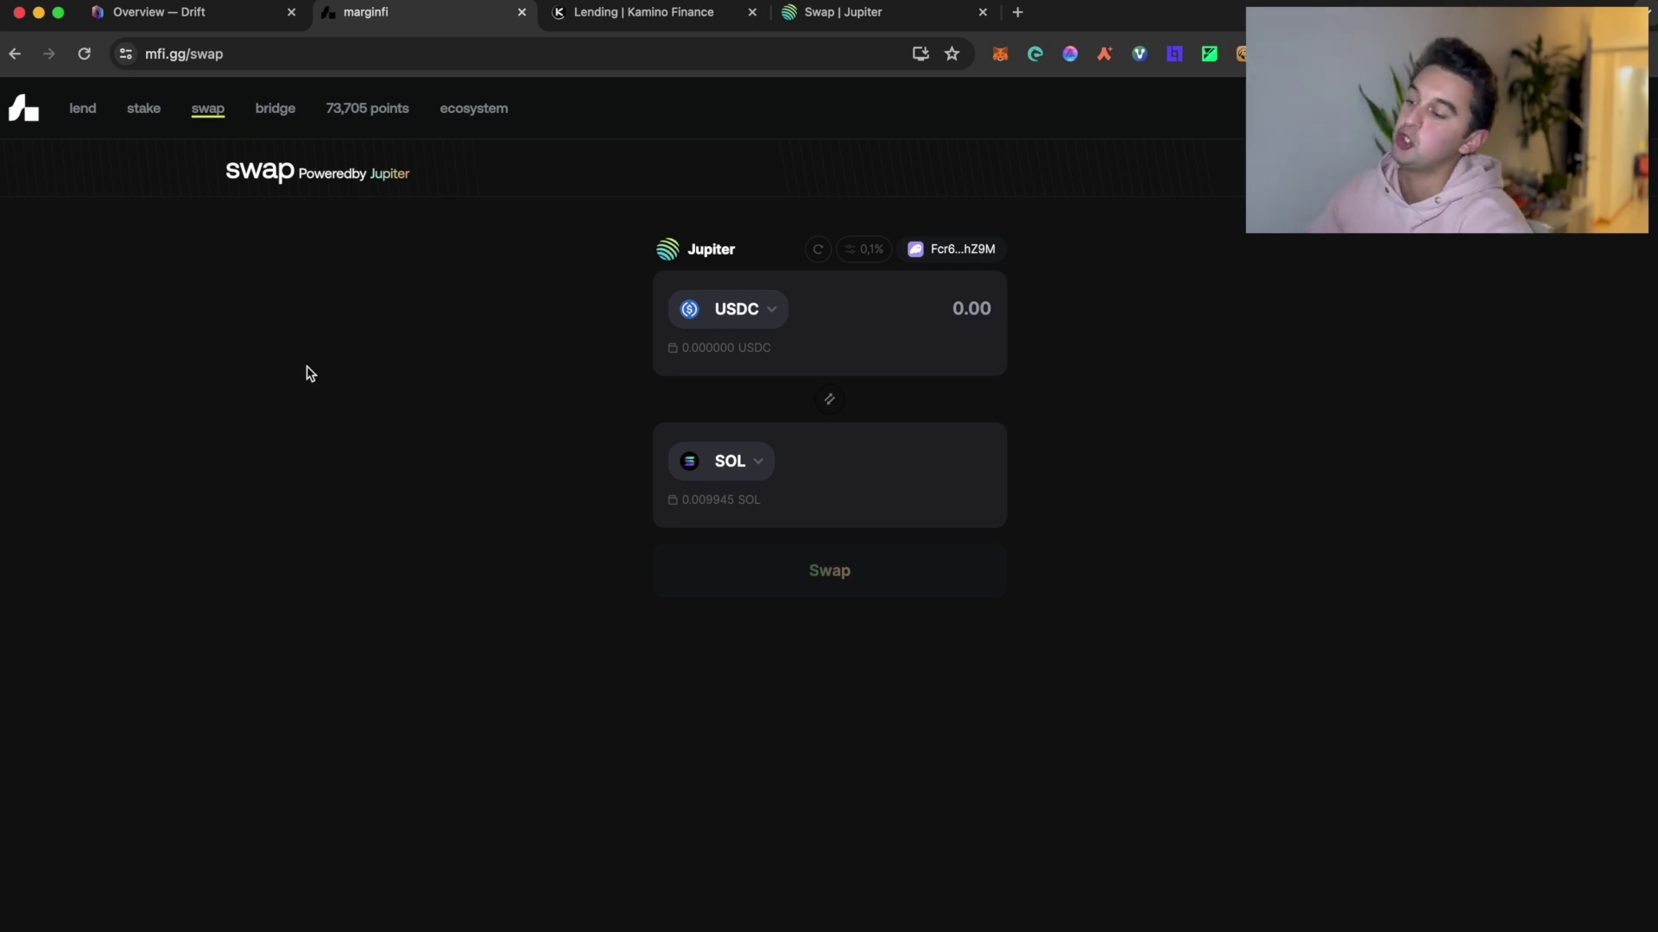
Compare marginfi's Mayan-powered bridge page with its swap page, ending on the bridge
{"action": "left_click", "coordinate": [276, 116]}
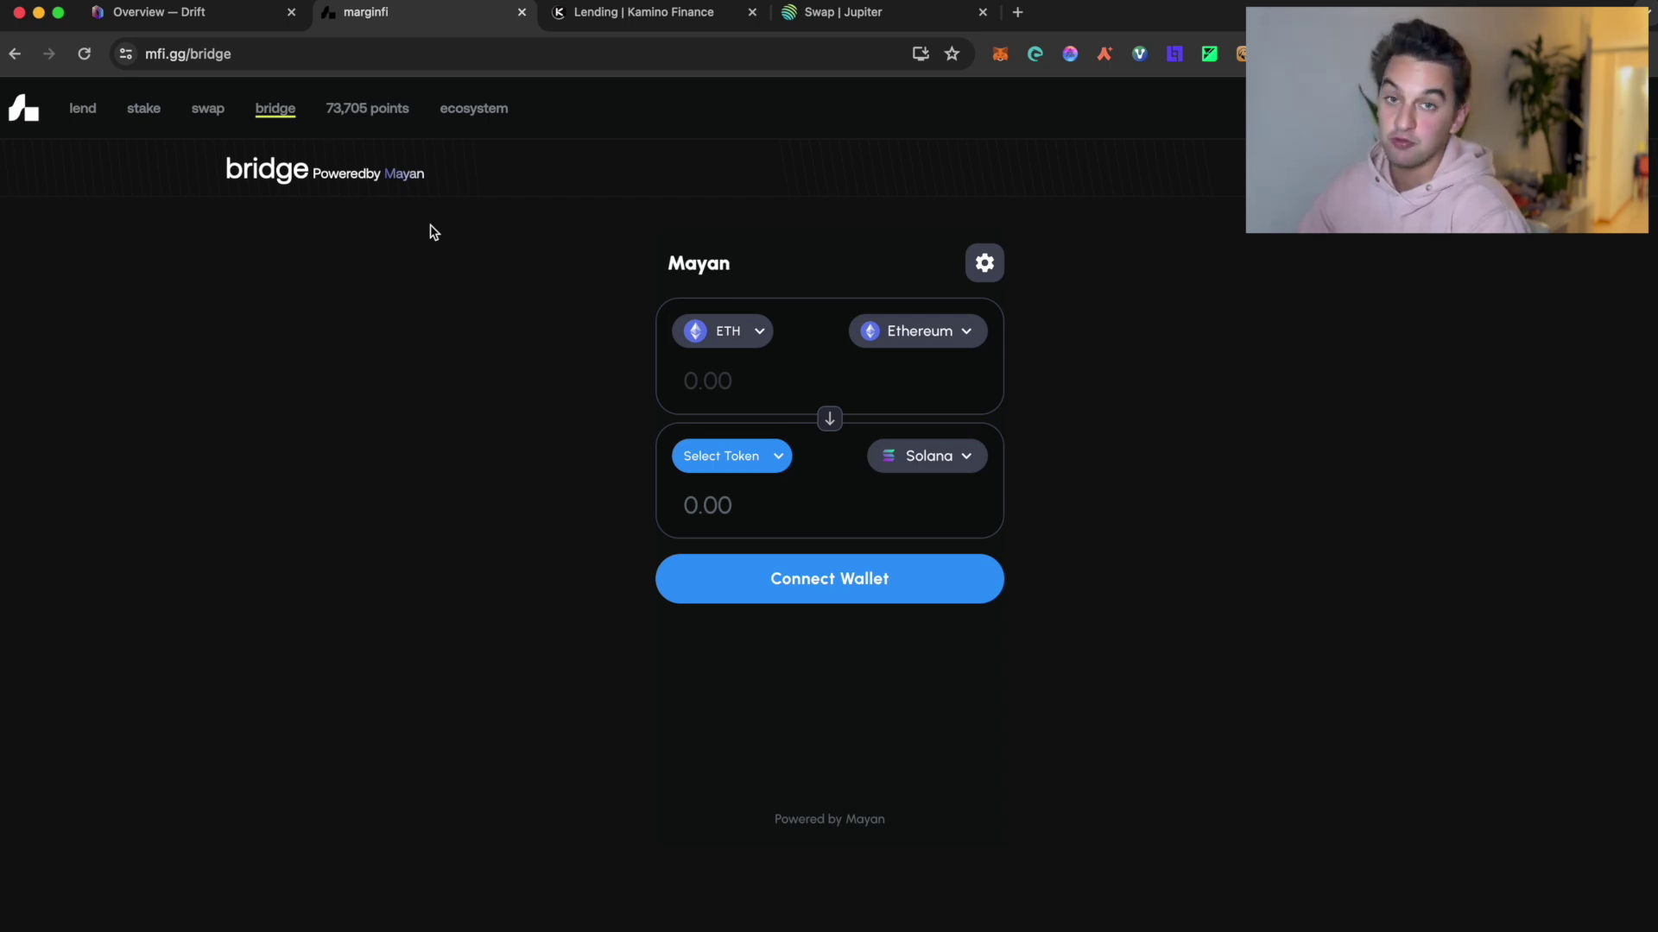
{"action": "left_click", "coordinate": [202, 115]}
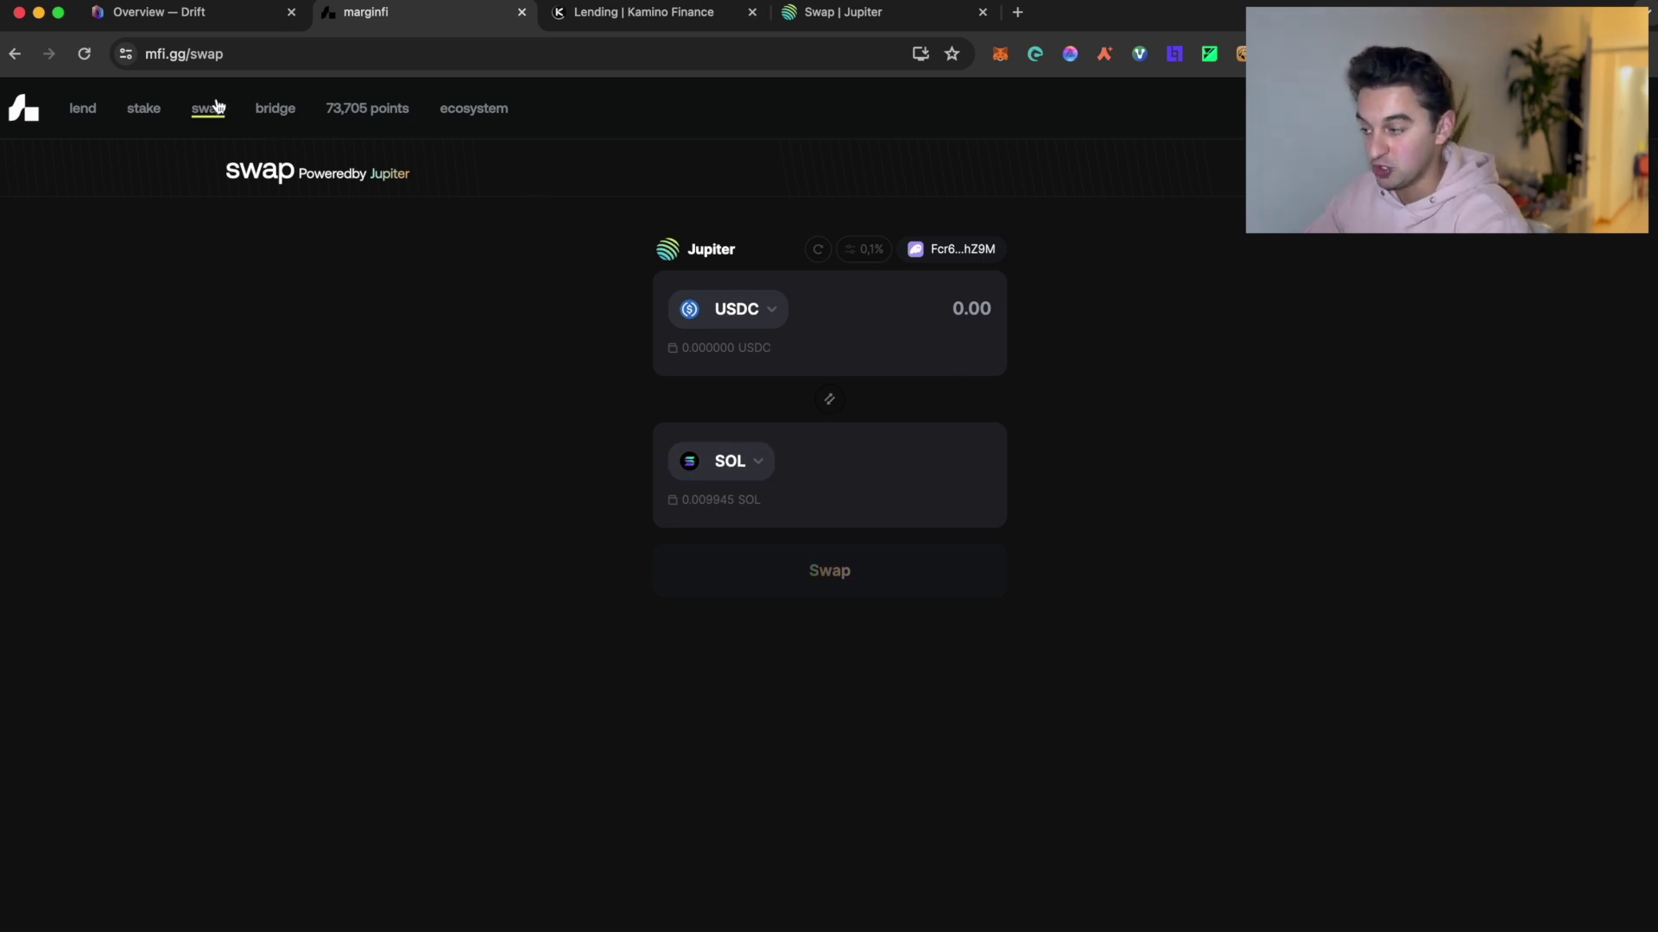
{"action": "left_click", "coordinate": [269, 112]}
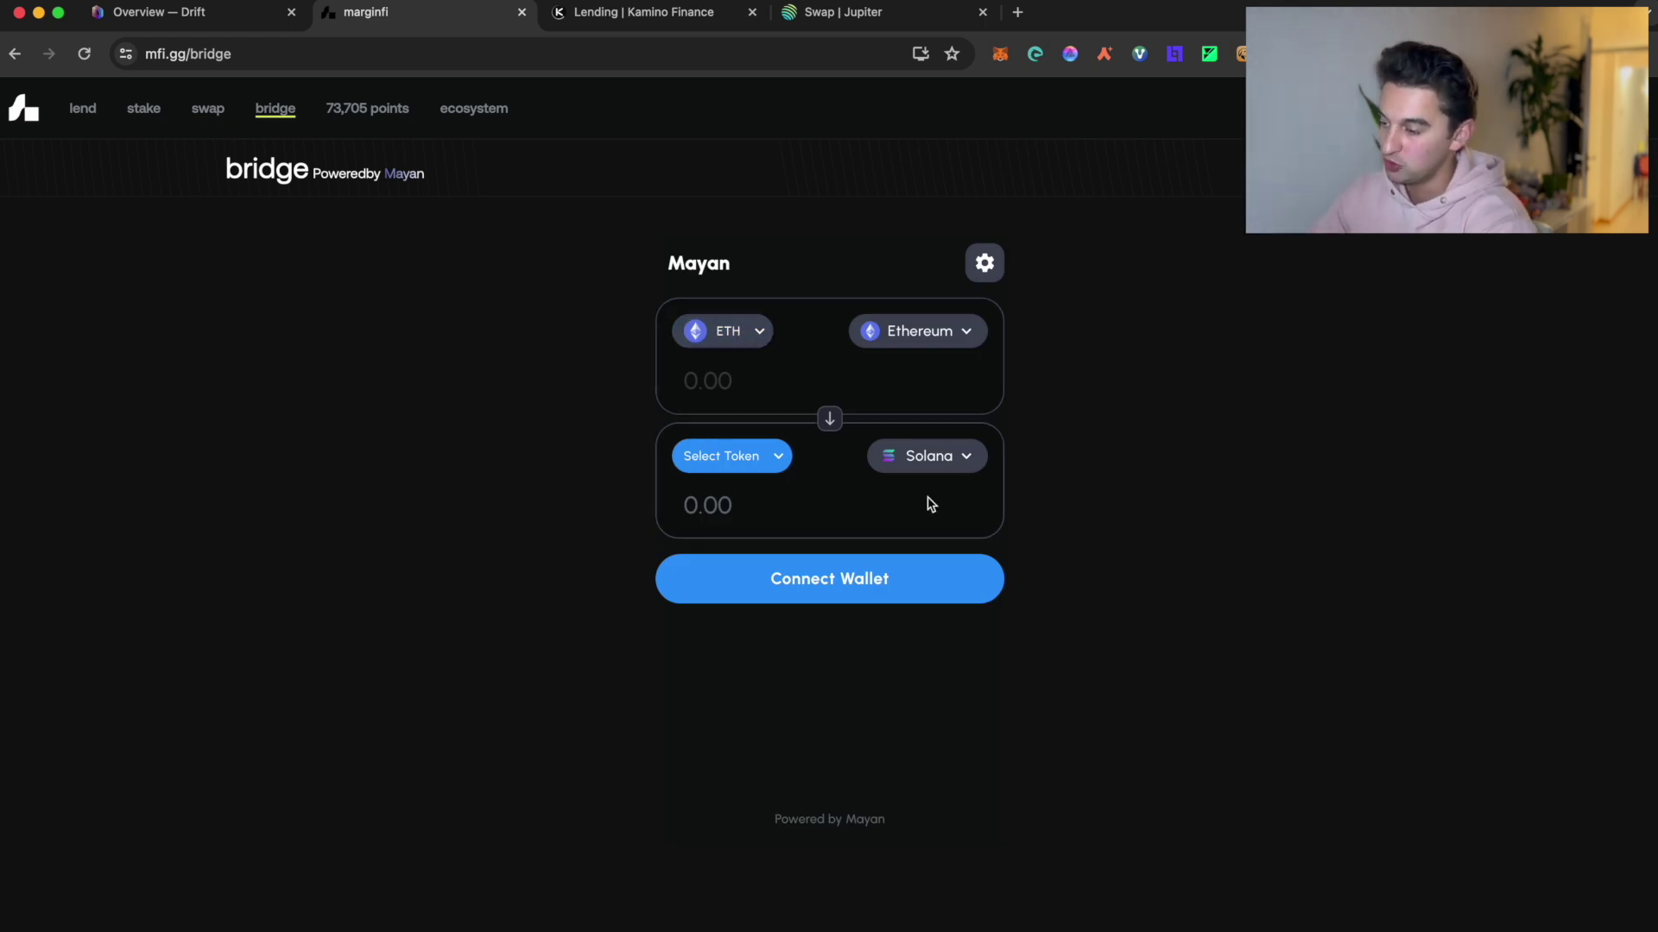
{"action": "triple_click", "coordinate": [406, 177]}
{"action": "left_click", "coordinate": [457, 265]}
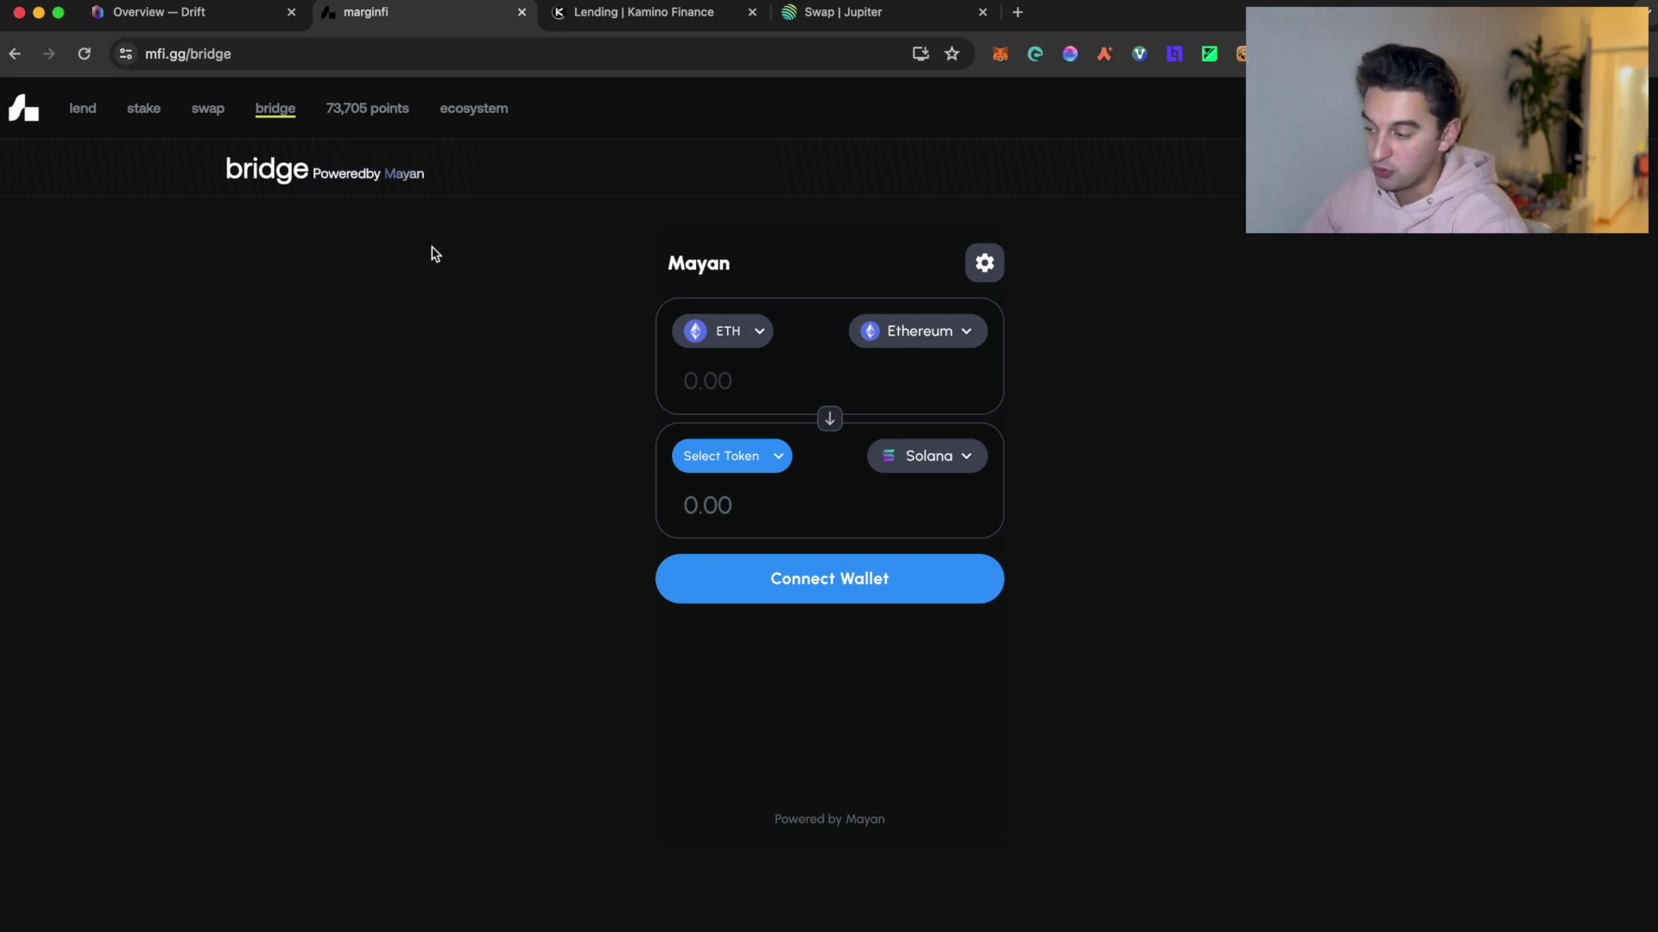
Examine the LST liquid staking page's deposit form and terms, and return to the points page
{"action": "left_click", "coordinate": [363, 108]}
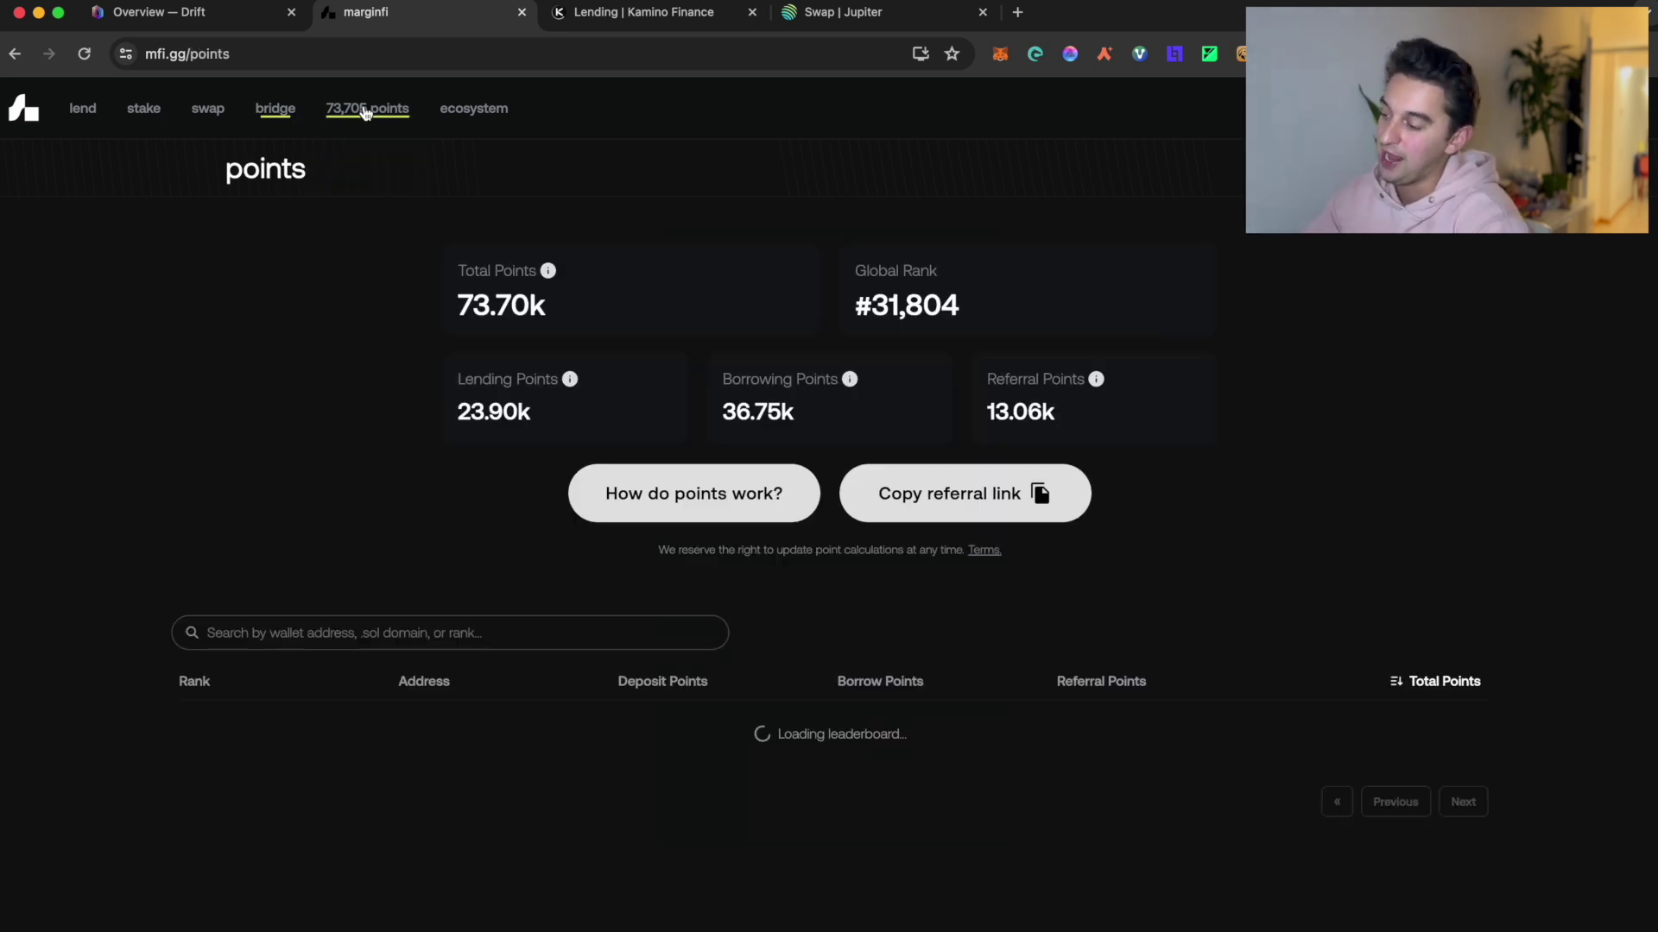
{"action": "left_click", "coordinate": [156, 108]}
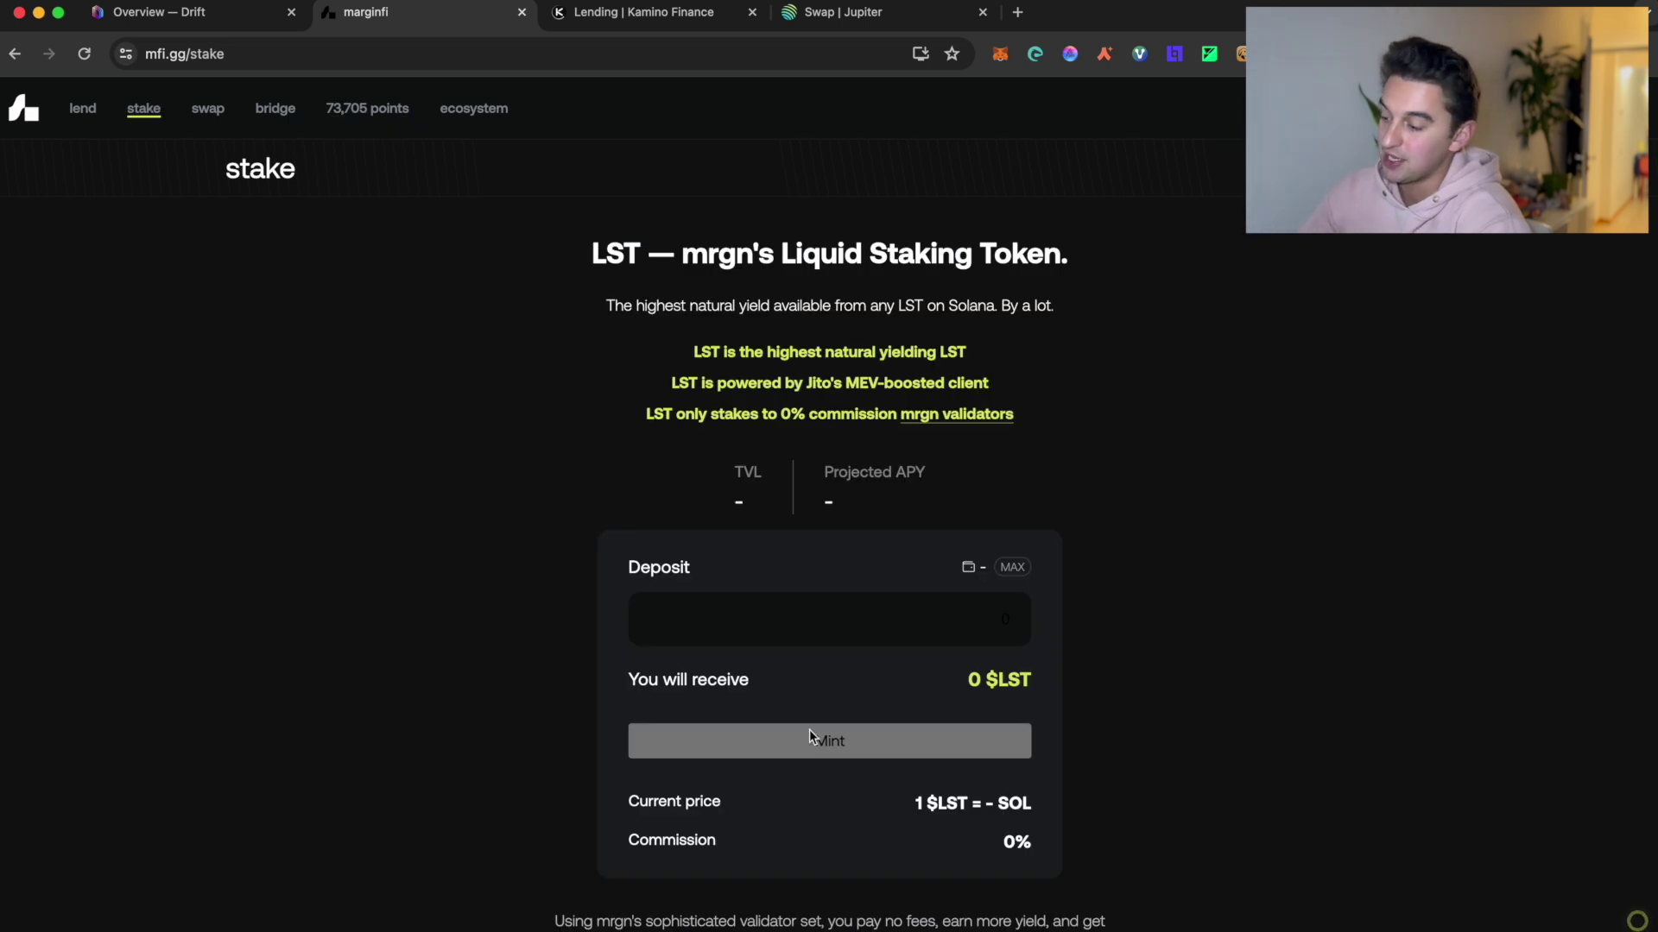
{"action": "scroll", "coordinate": [809, 729], "scroll_direction": "down", "scroll_amount": 2}
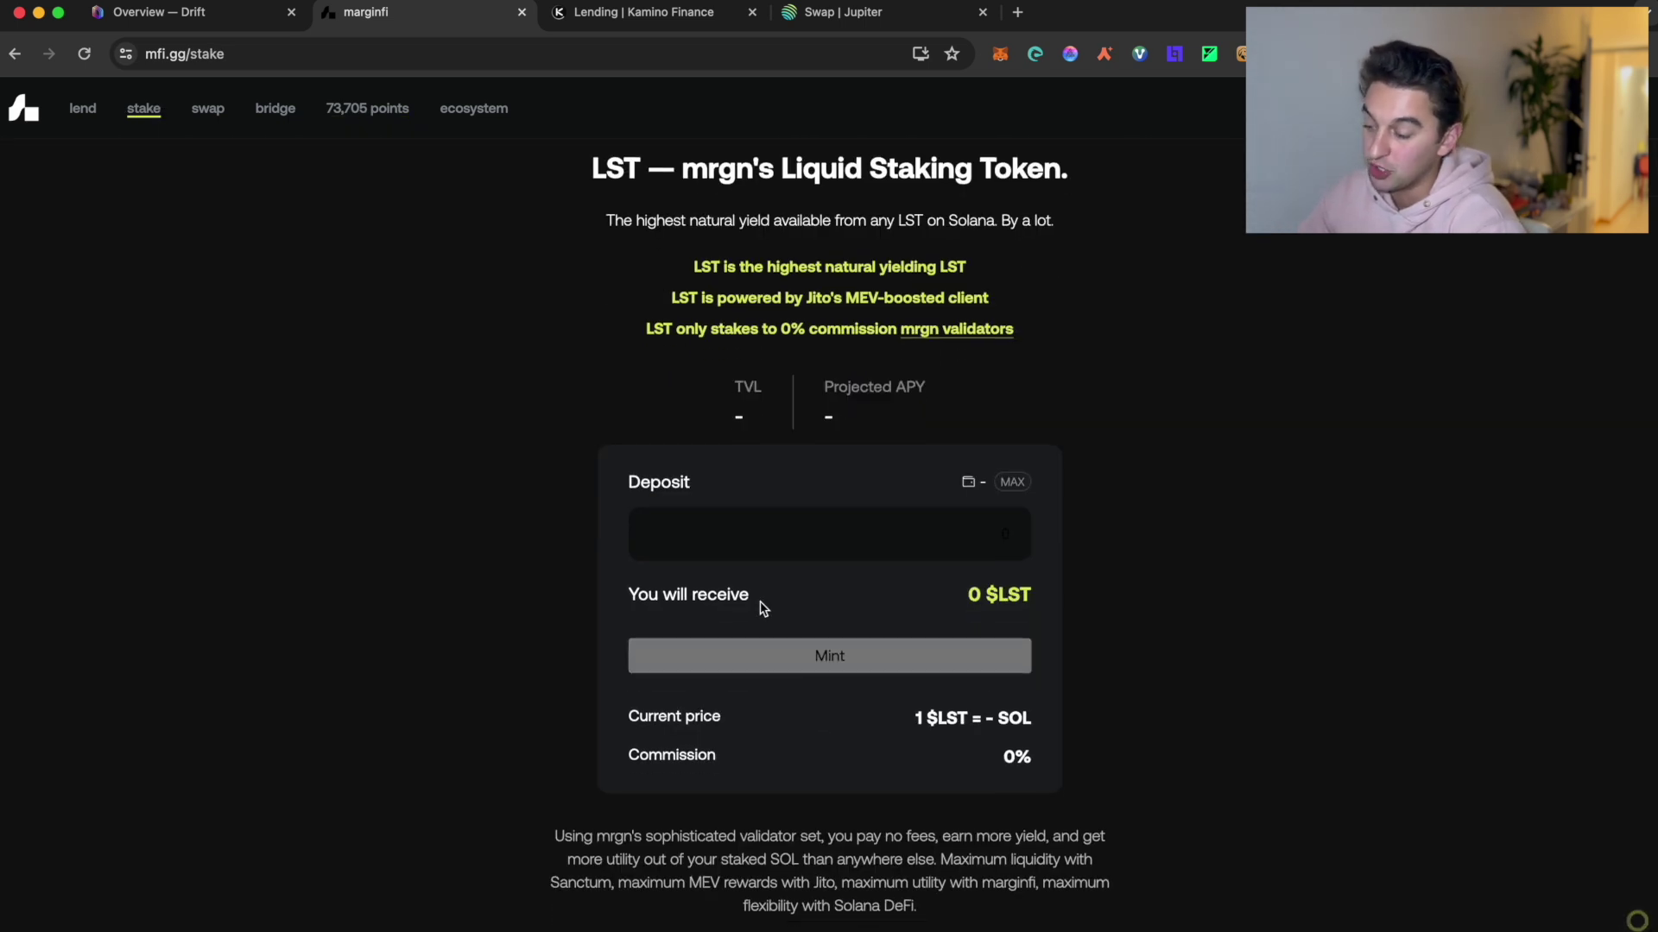
{"action": "left_click", "coordinate": [816, 523]}
{"action": "scroll", "coordinate": [815, 523], "scroll_direction": "up", "scroll_amount": 2}
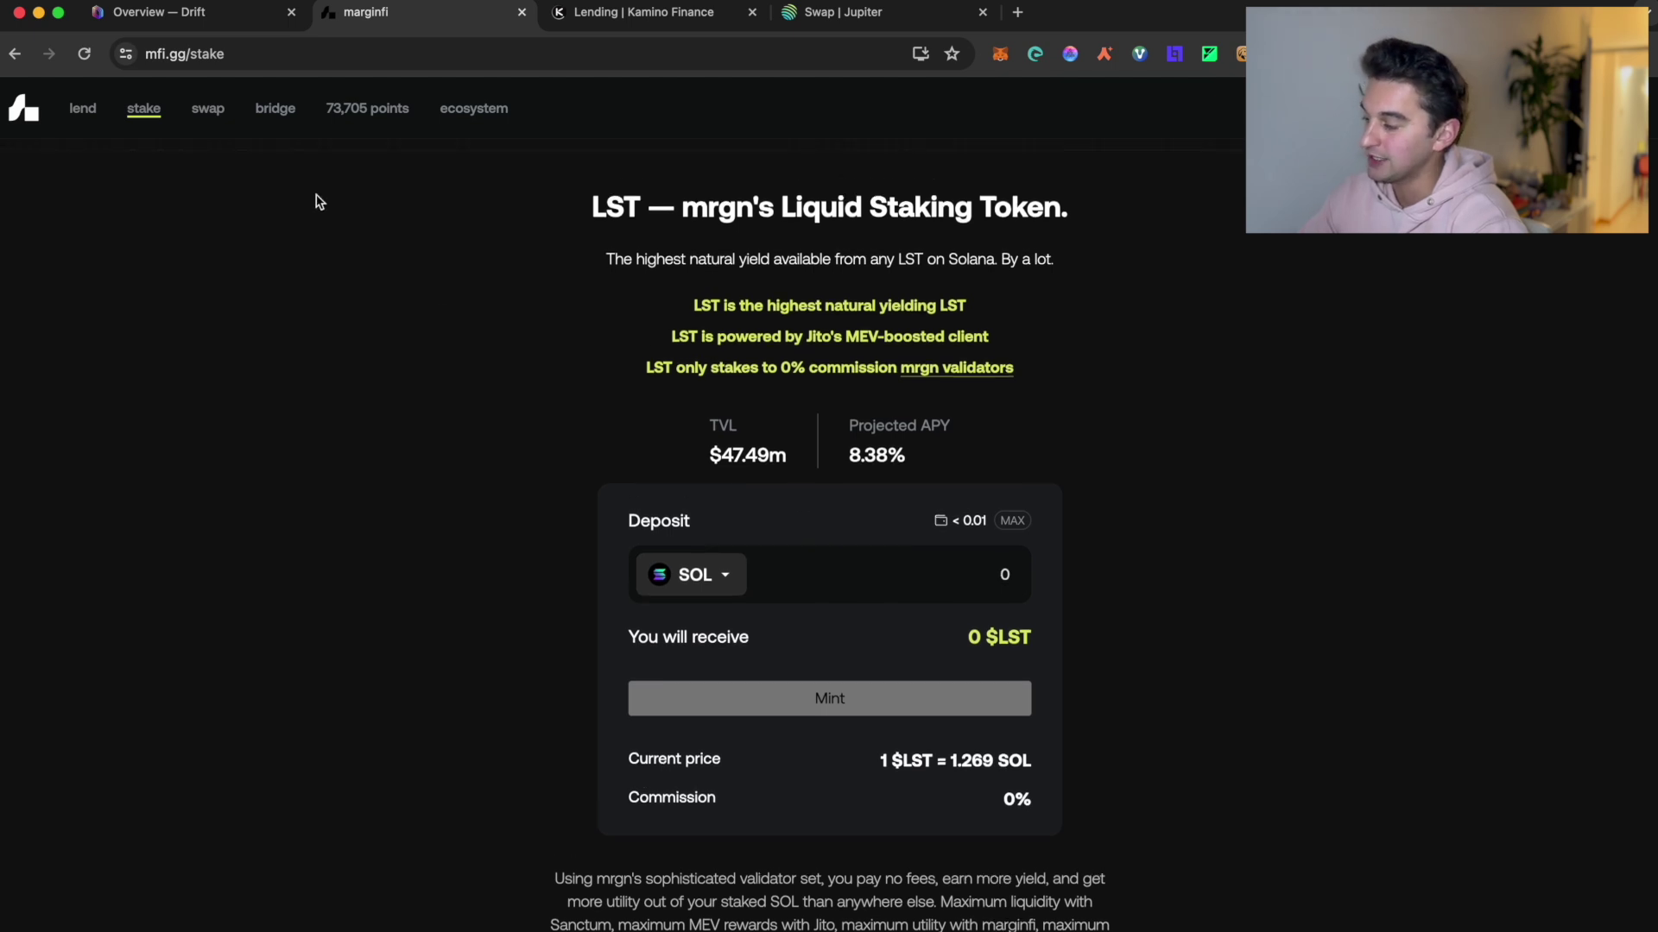
{"action": "left_click", "coordinate": [387, 120]}
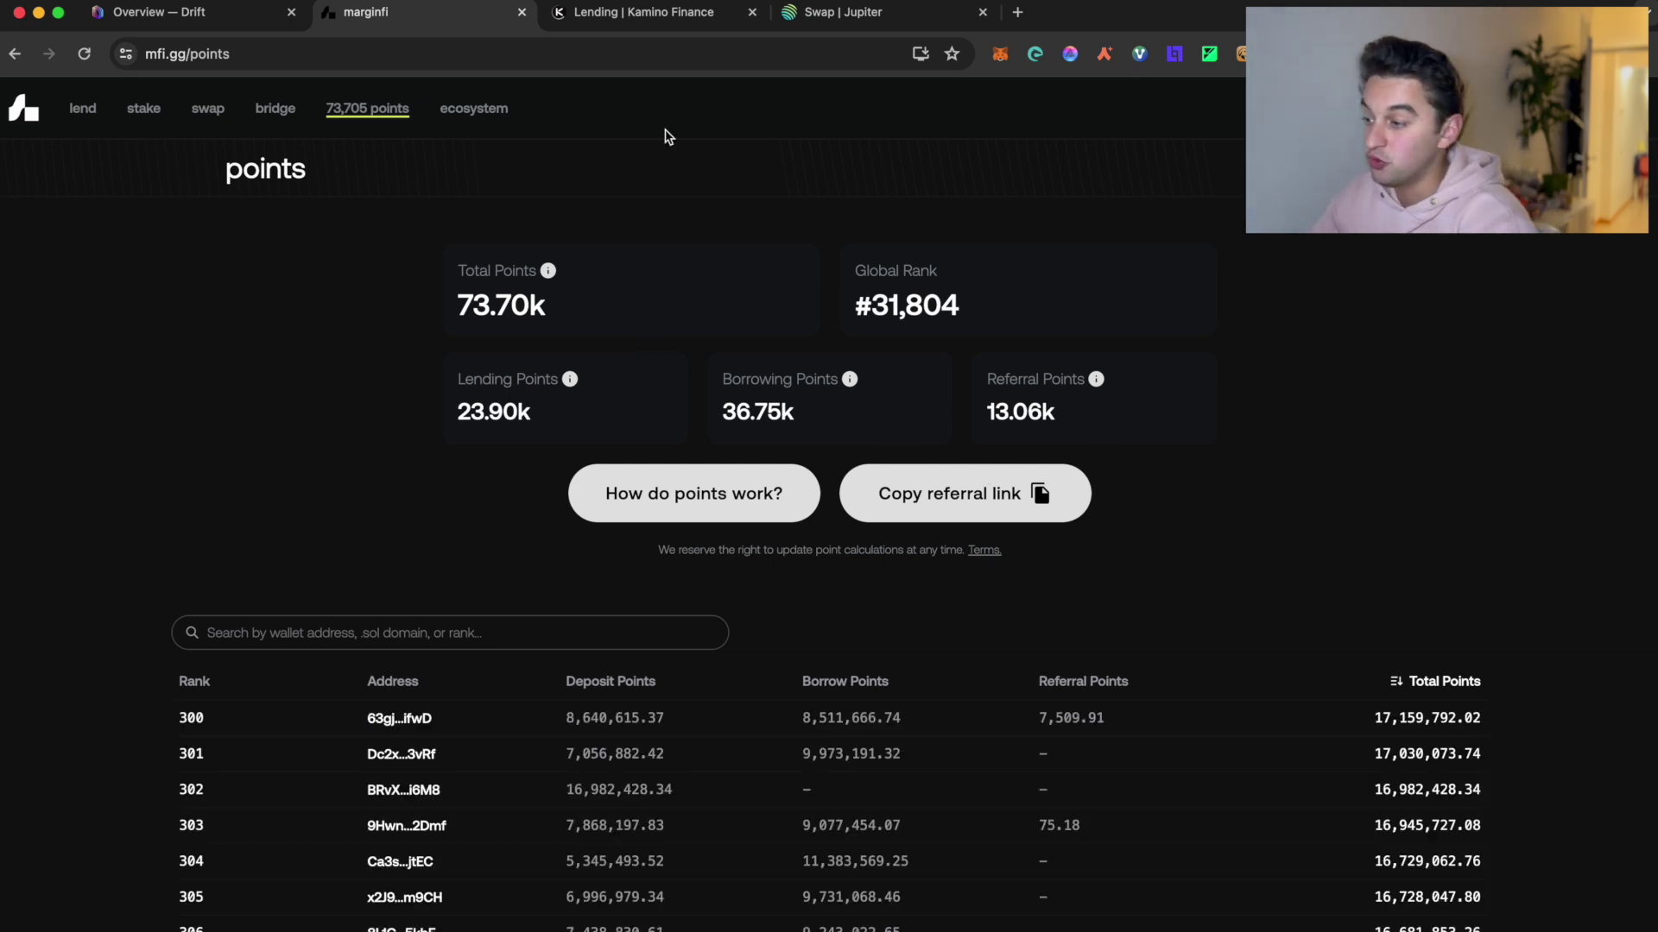
Switch to Kamino Finance, view the Borrow / Lend overview and open the Portfolio dashboard to check the positions
{"action": "left_click", "coordinate": [598, 12]}
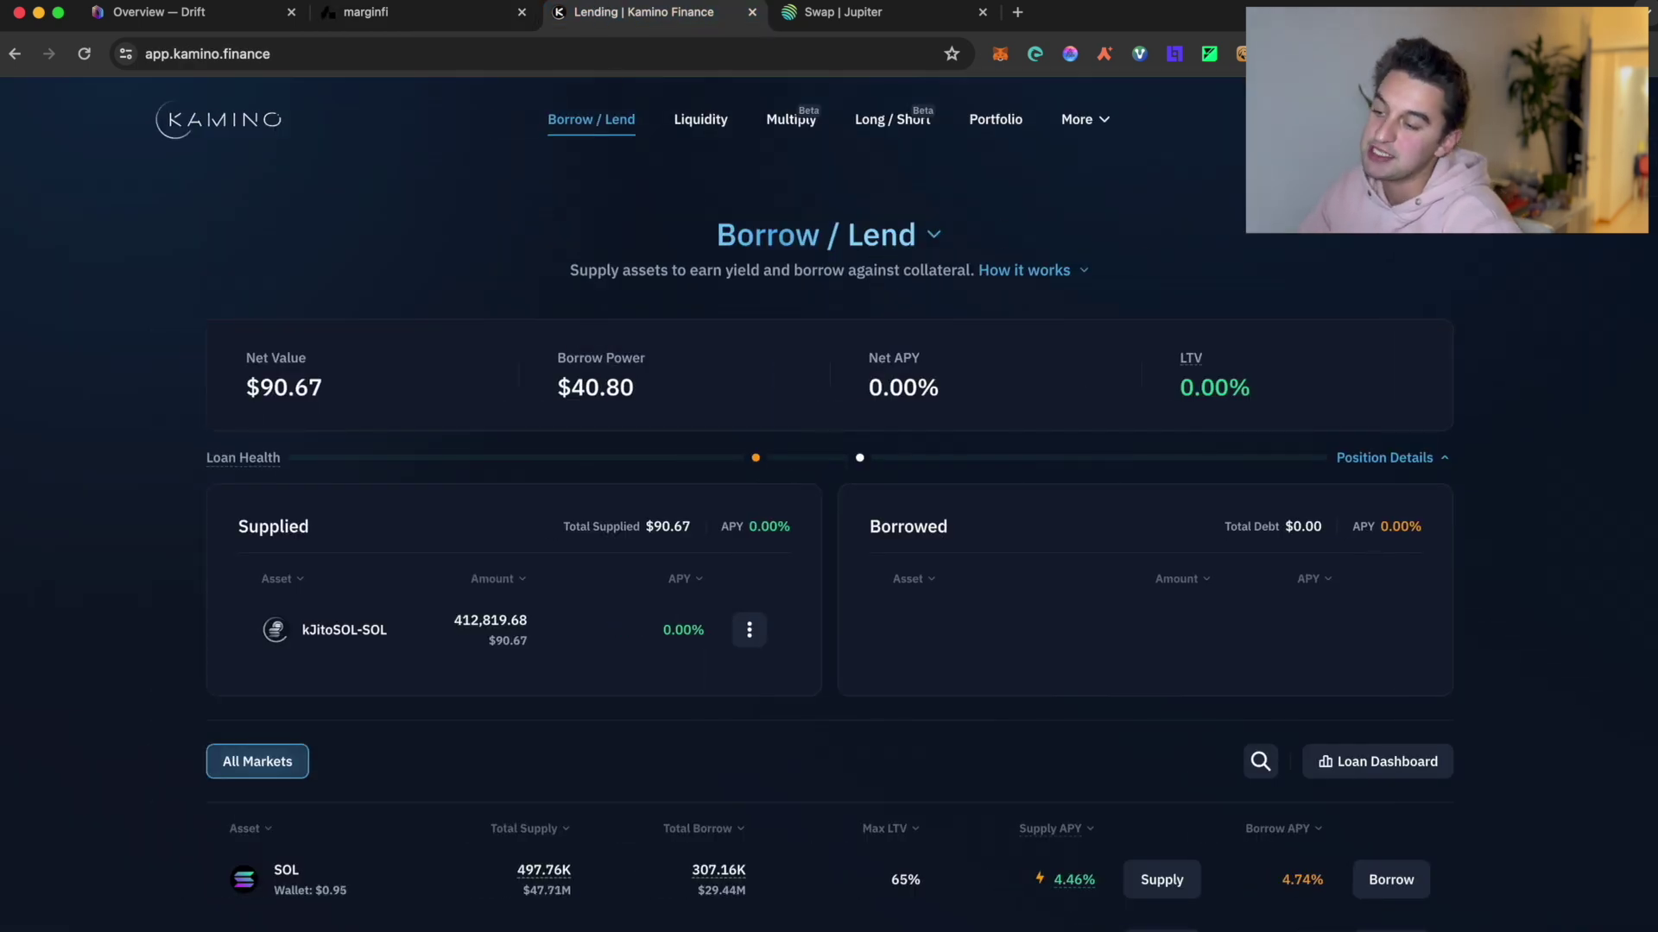
{"action": "mouse_move", "coordinate": [1244, 119]}
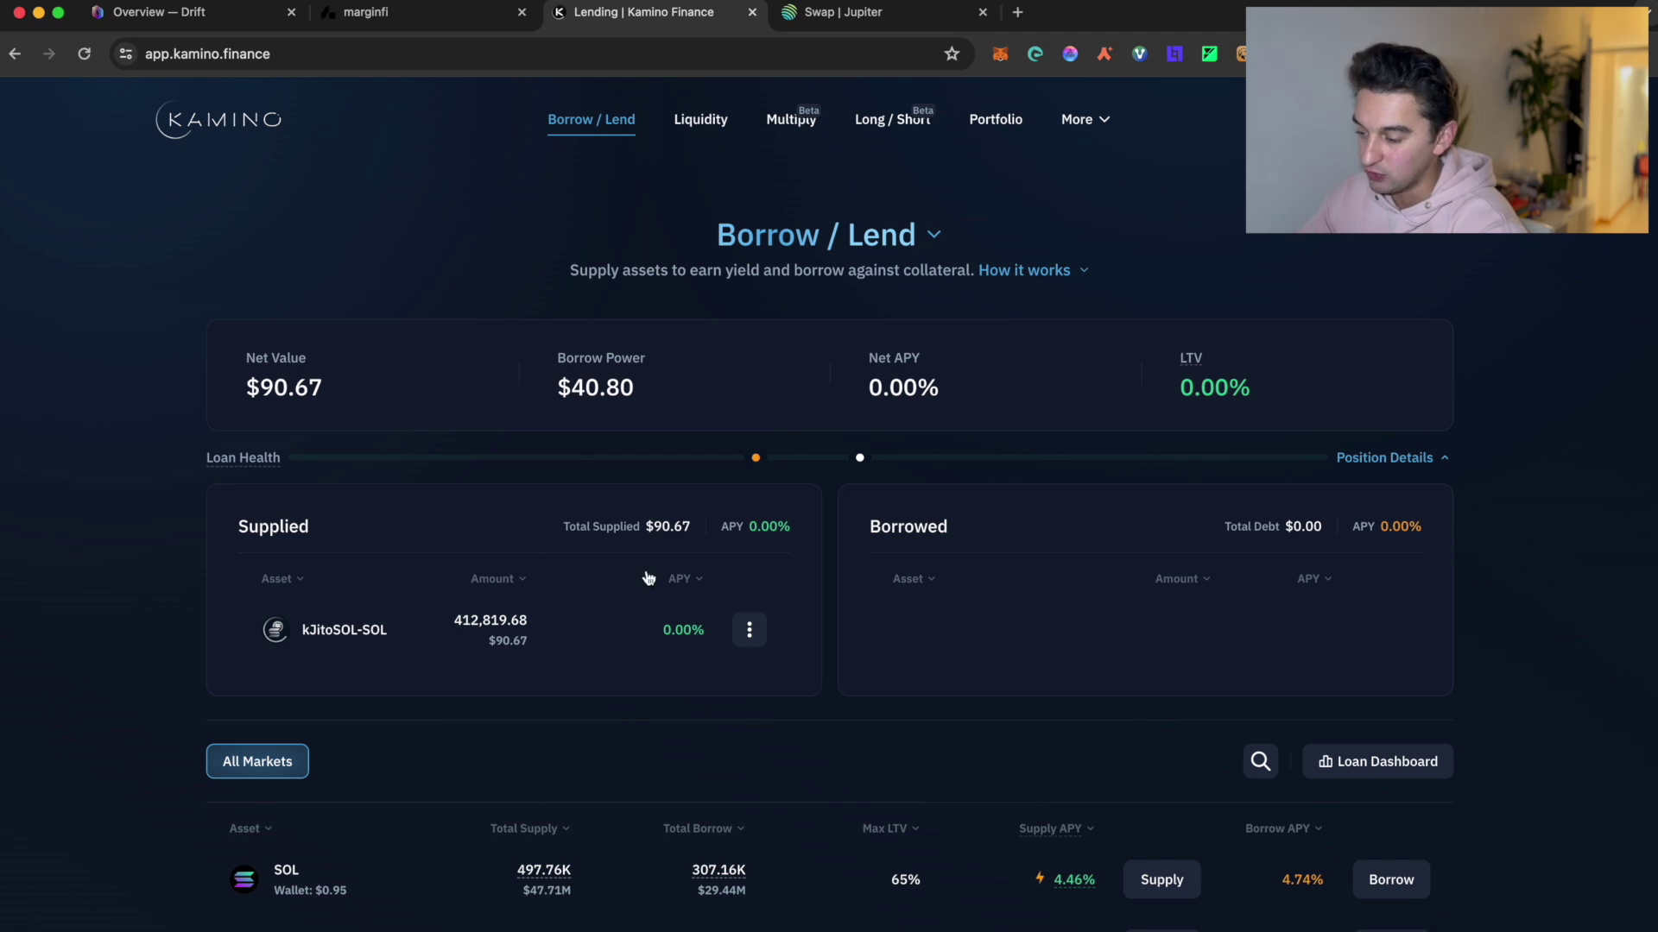
{"action": "left_click", "coordinate": [994, 126]}
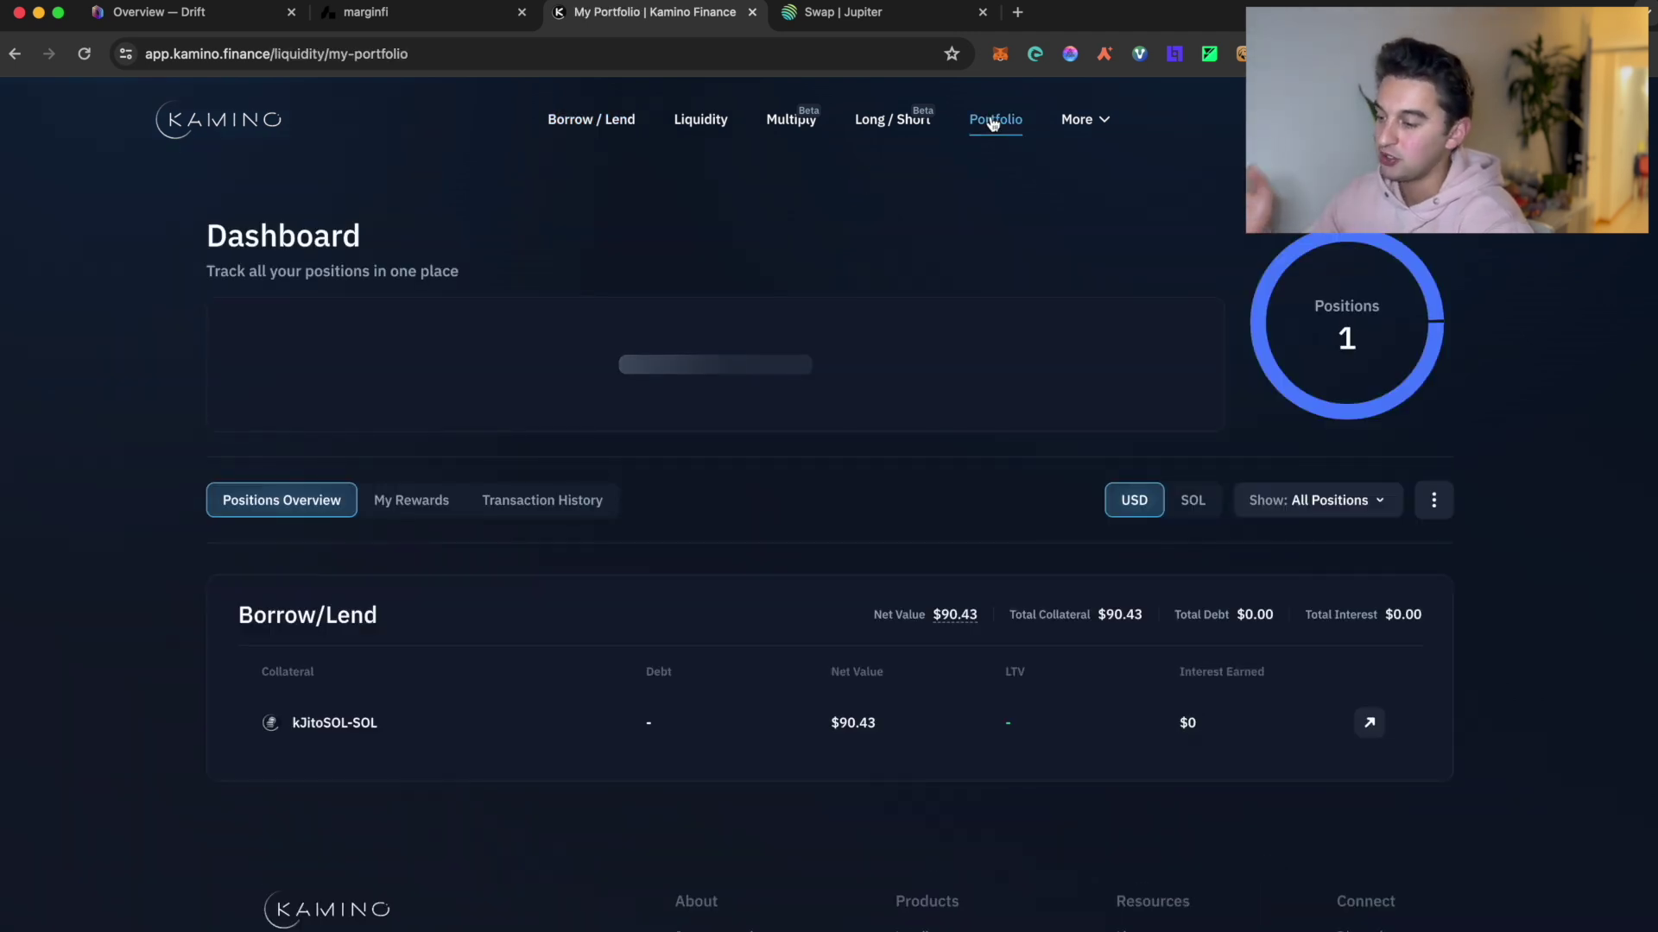
{"action": "scroll", "coordinate": [803, 350], "scroll_direction": "down", "scroll_amount": 1}
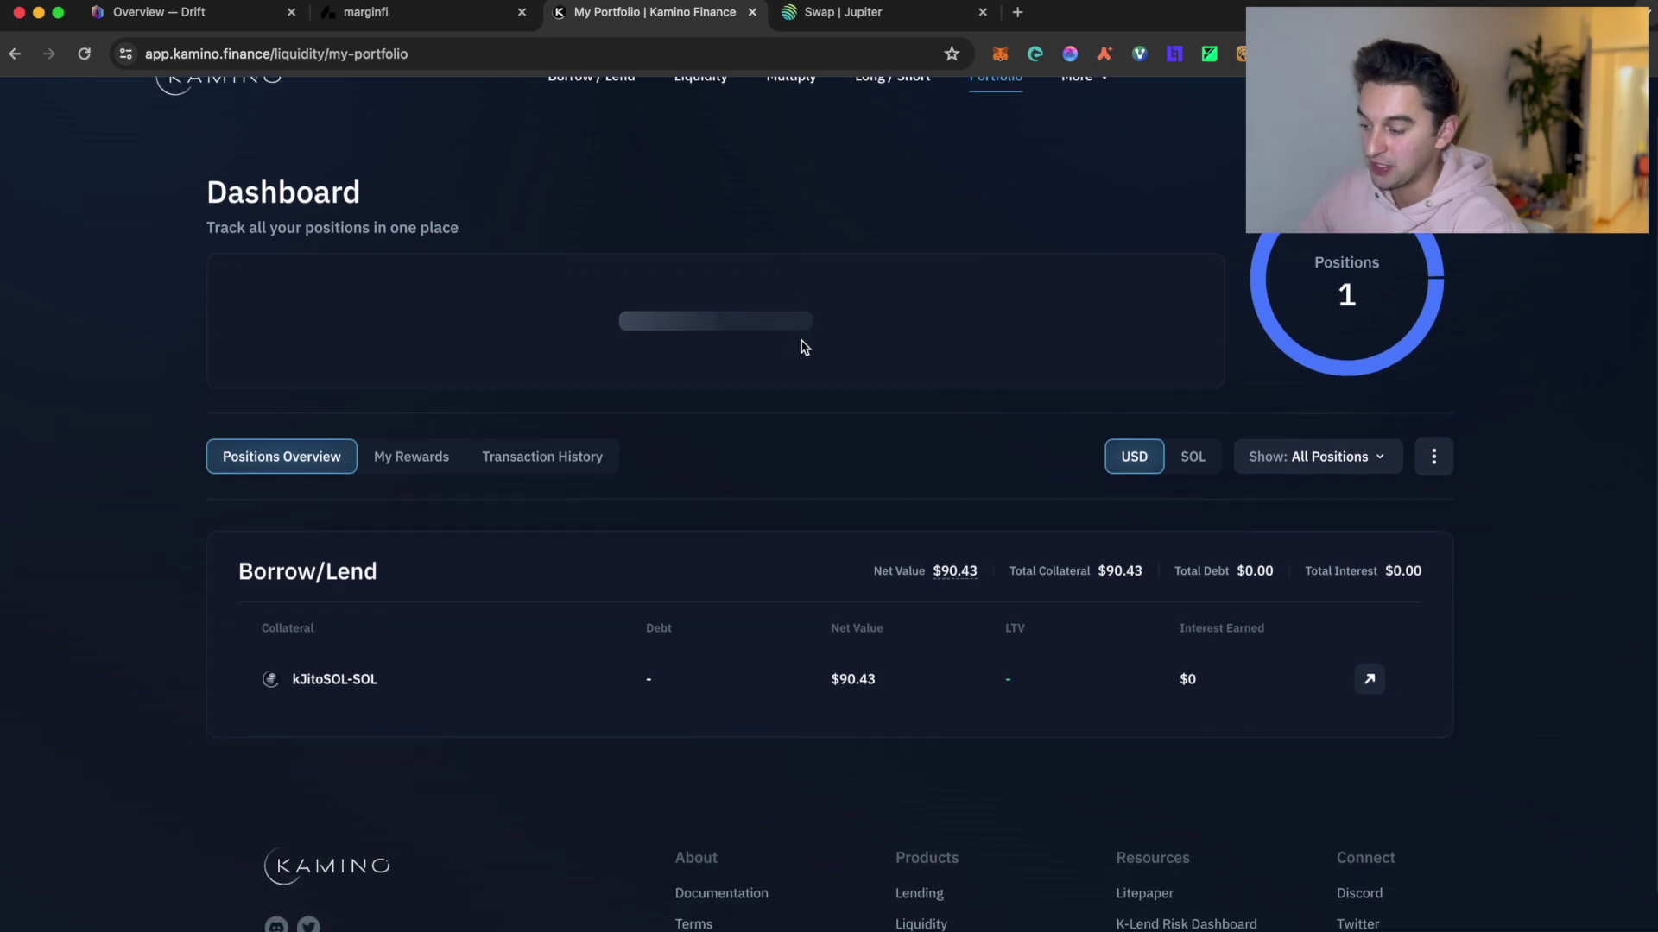
Review the Liquidity and Borrow/Lend positions on the Kamino Portfolio dashboard
{"action": "scroll", "coordinate": [803, 347], "scroll_direction": "down", "scroll_amount": 2}
{"action": "scroll", "coordinate": [803, 345], "scroll_direction": "up", "scroll_amount": 2}
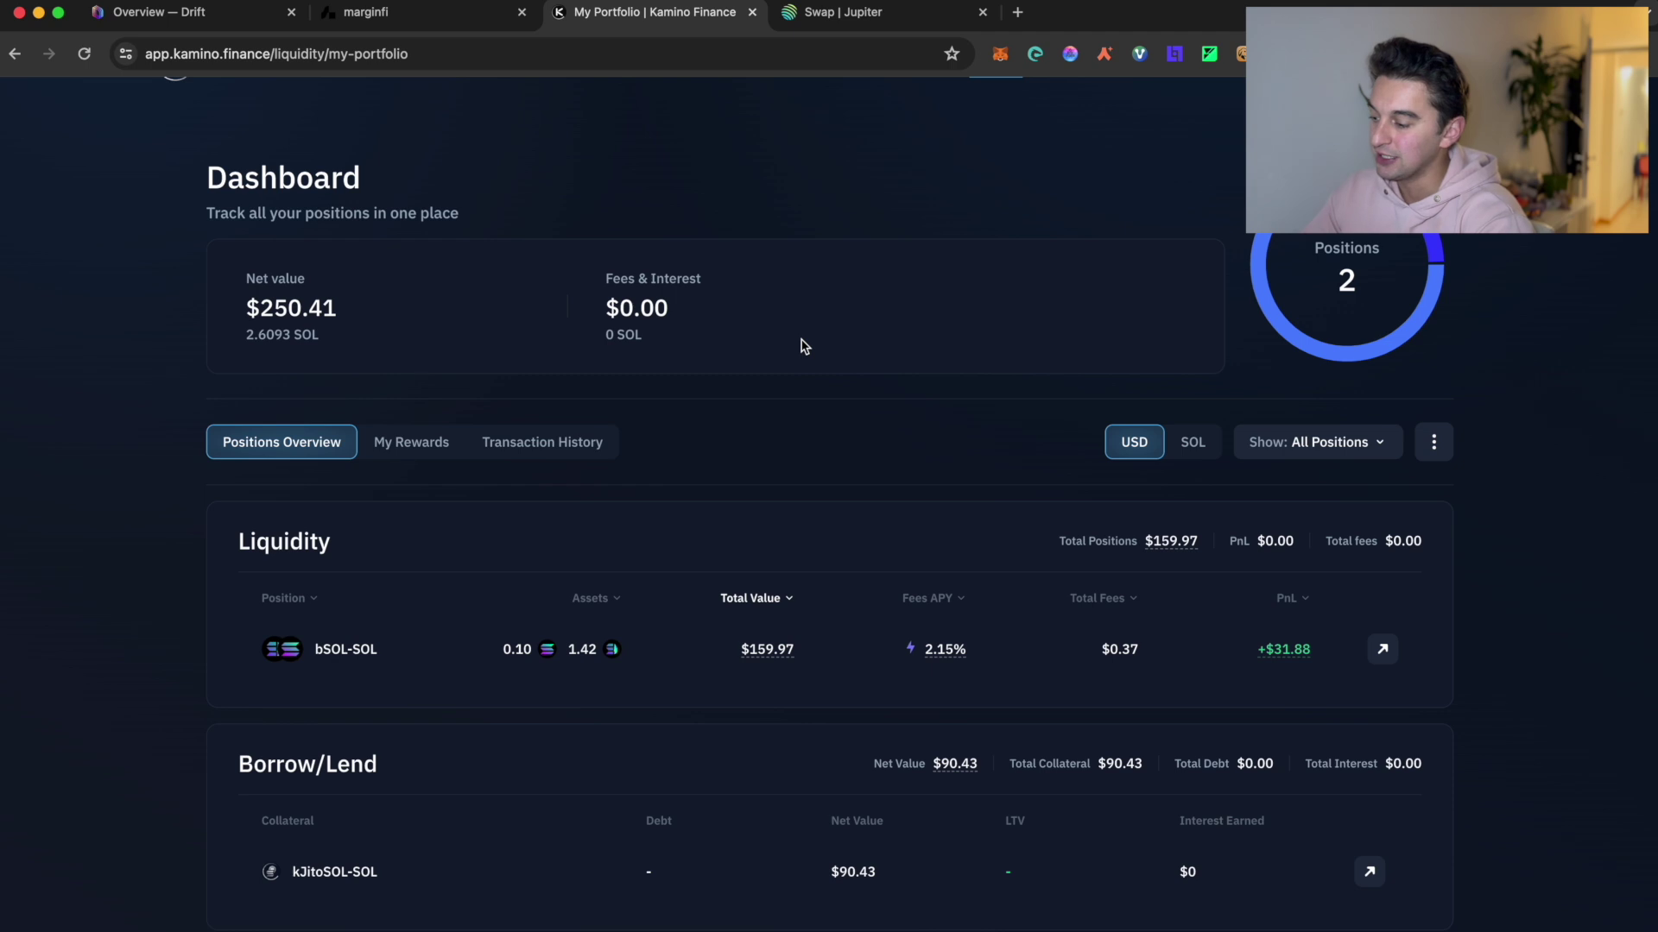
{"action": "scroll", "coordinate": [384, 613], "scroll_direction": "down", "scroll_amount": 2}
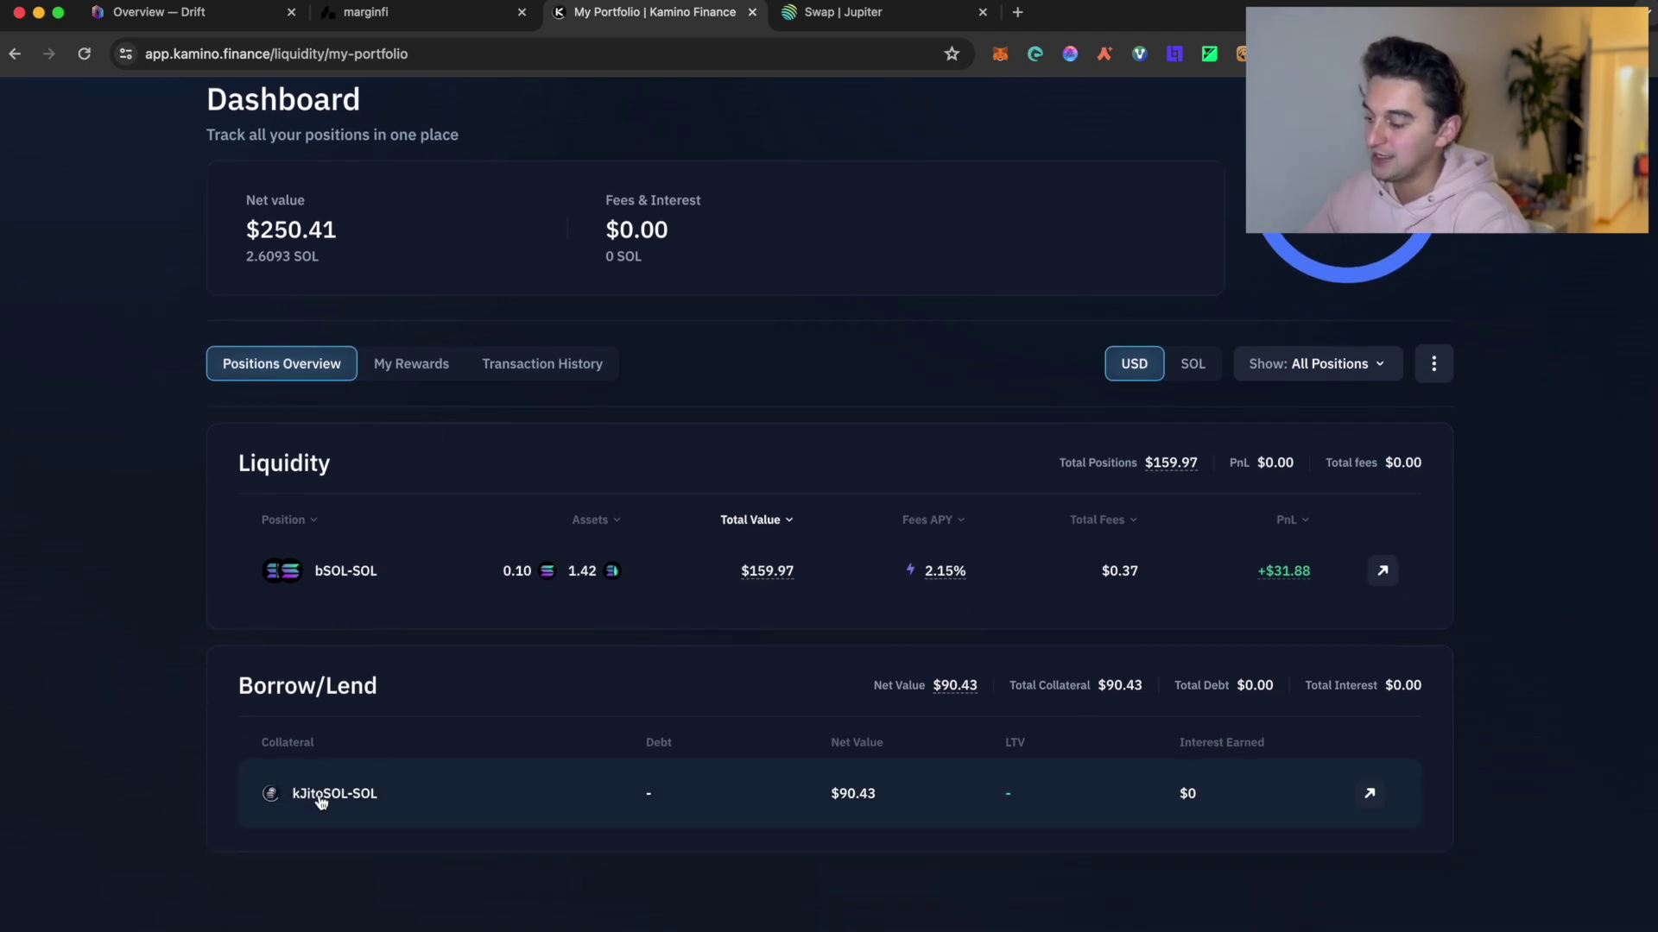
{"action": "scroll", "coordinate": [320, 799], "scroll_direction": "up", "scroll_amount": 2}
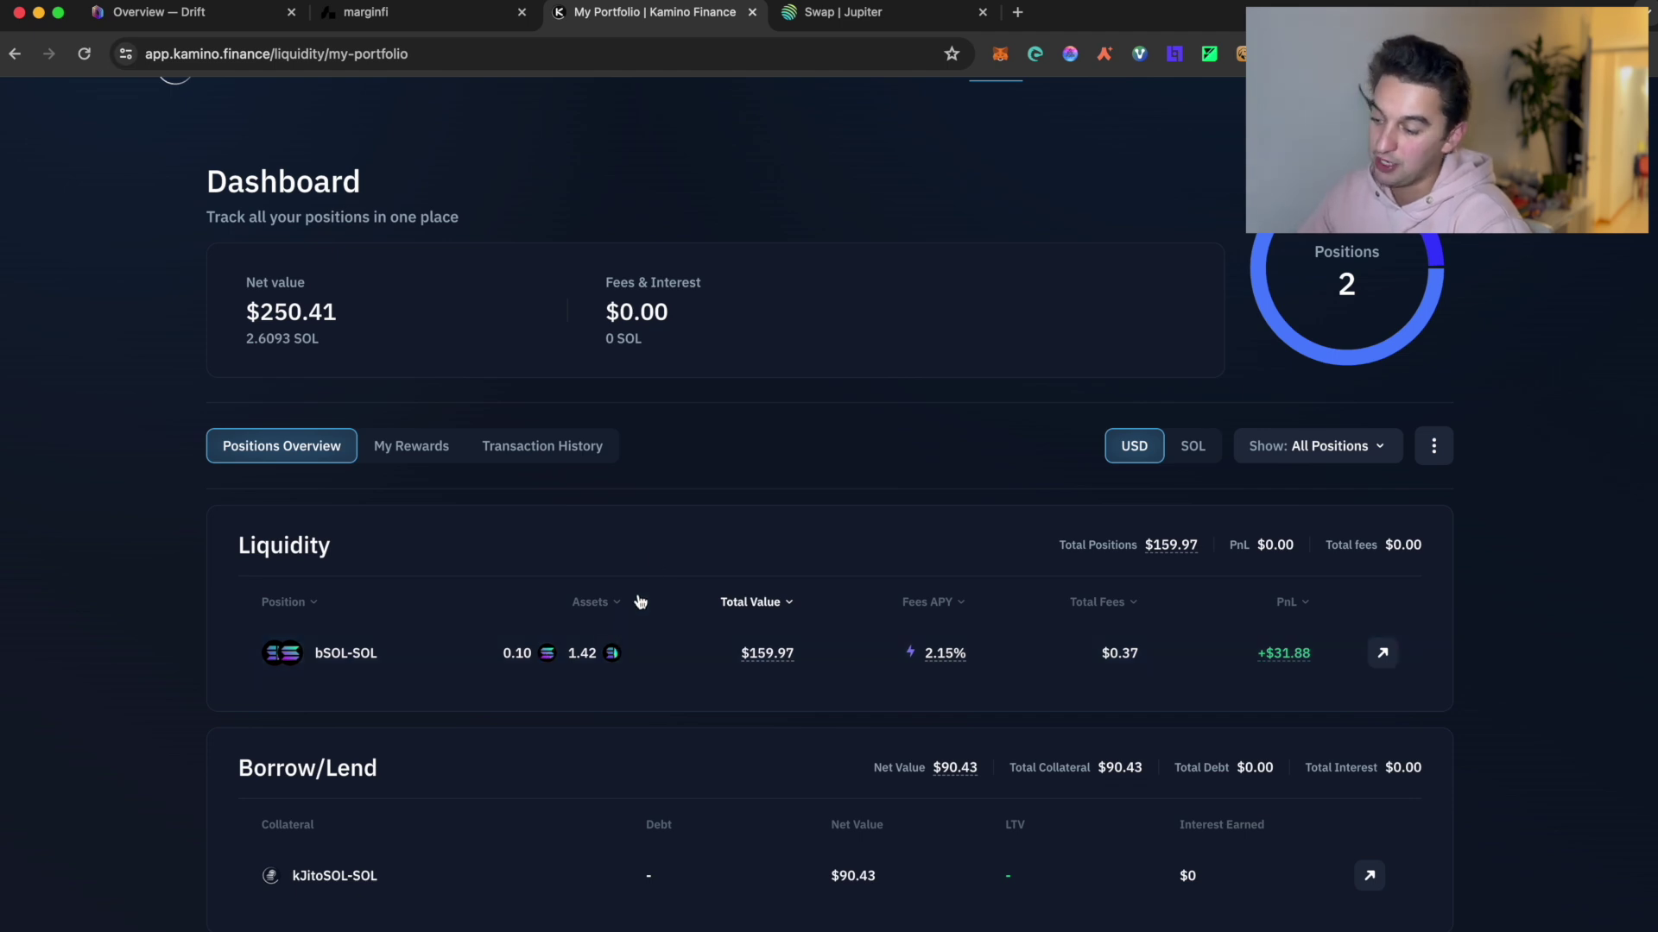
{"action": "scroll", "coordinate": [686, 418], "scroll_direction": "up", "scroll_amount": 1}
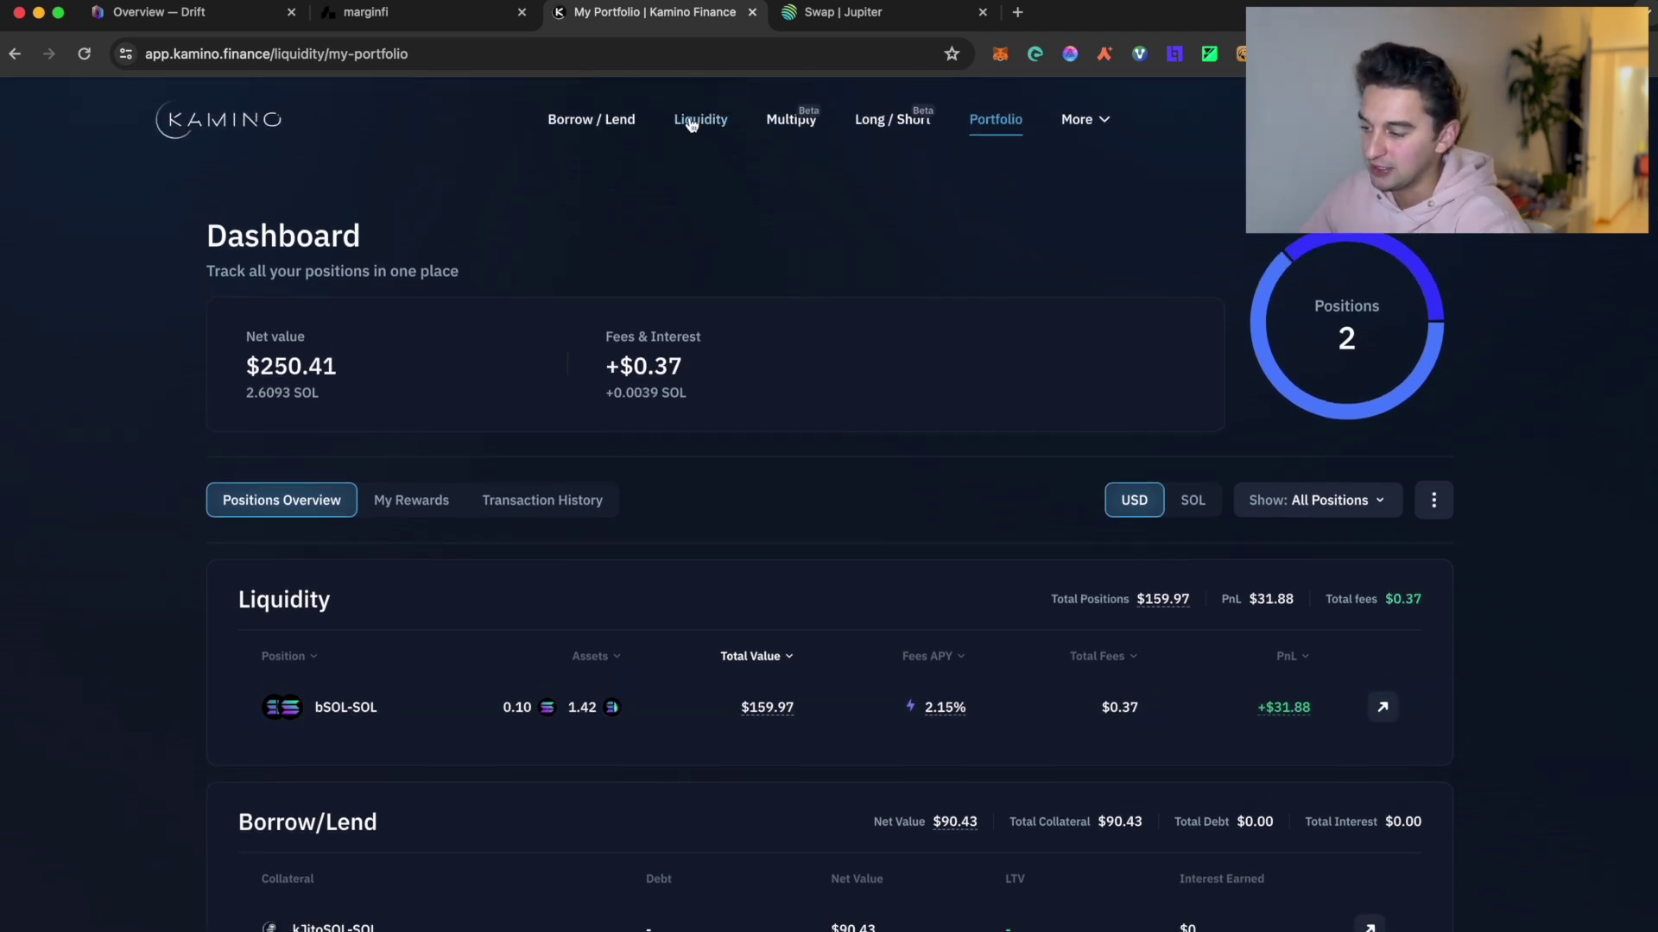
Open the bSOL-SOL vault from the Liquidity page and examine the position's figures, performance chart and deposit form
{"action": "left_click", "coordinate": [724, 122]}
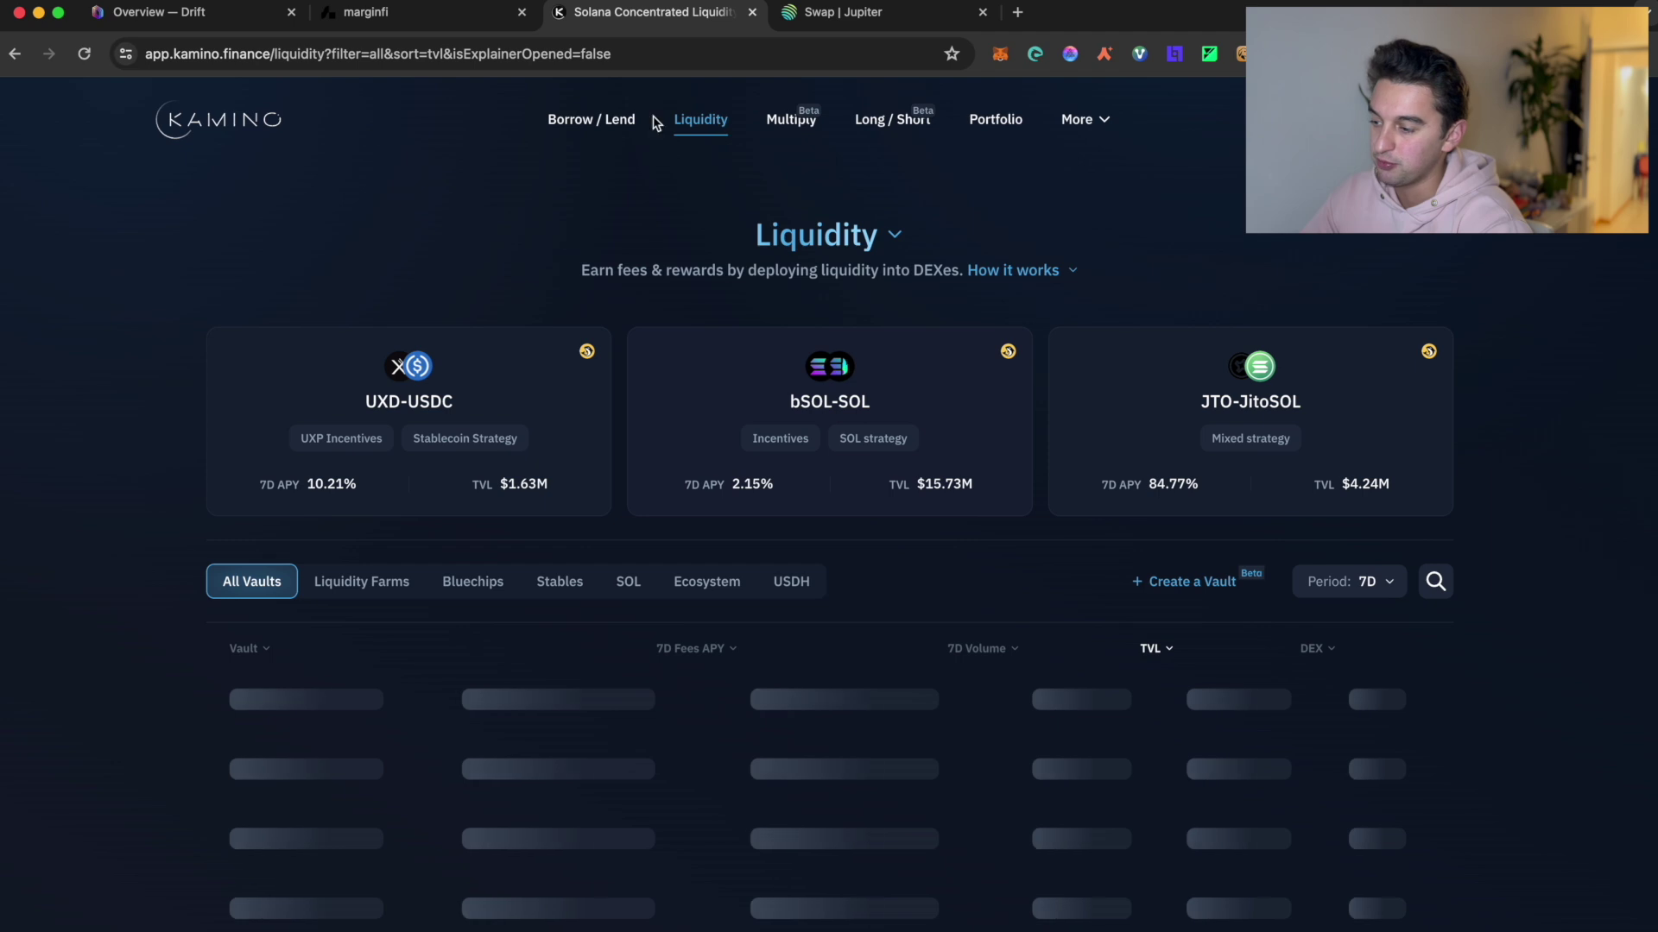
{"action": "left_click", "coordinate": [814, 472]}
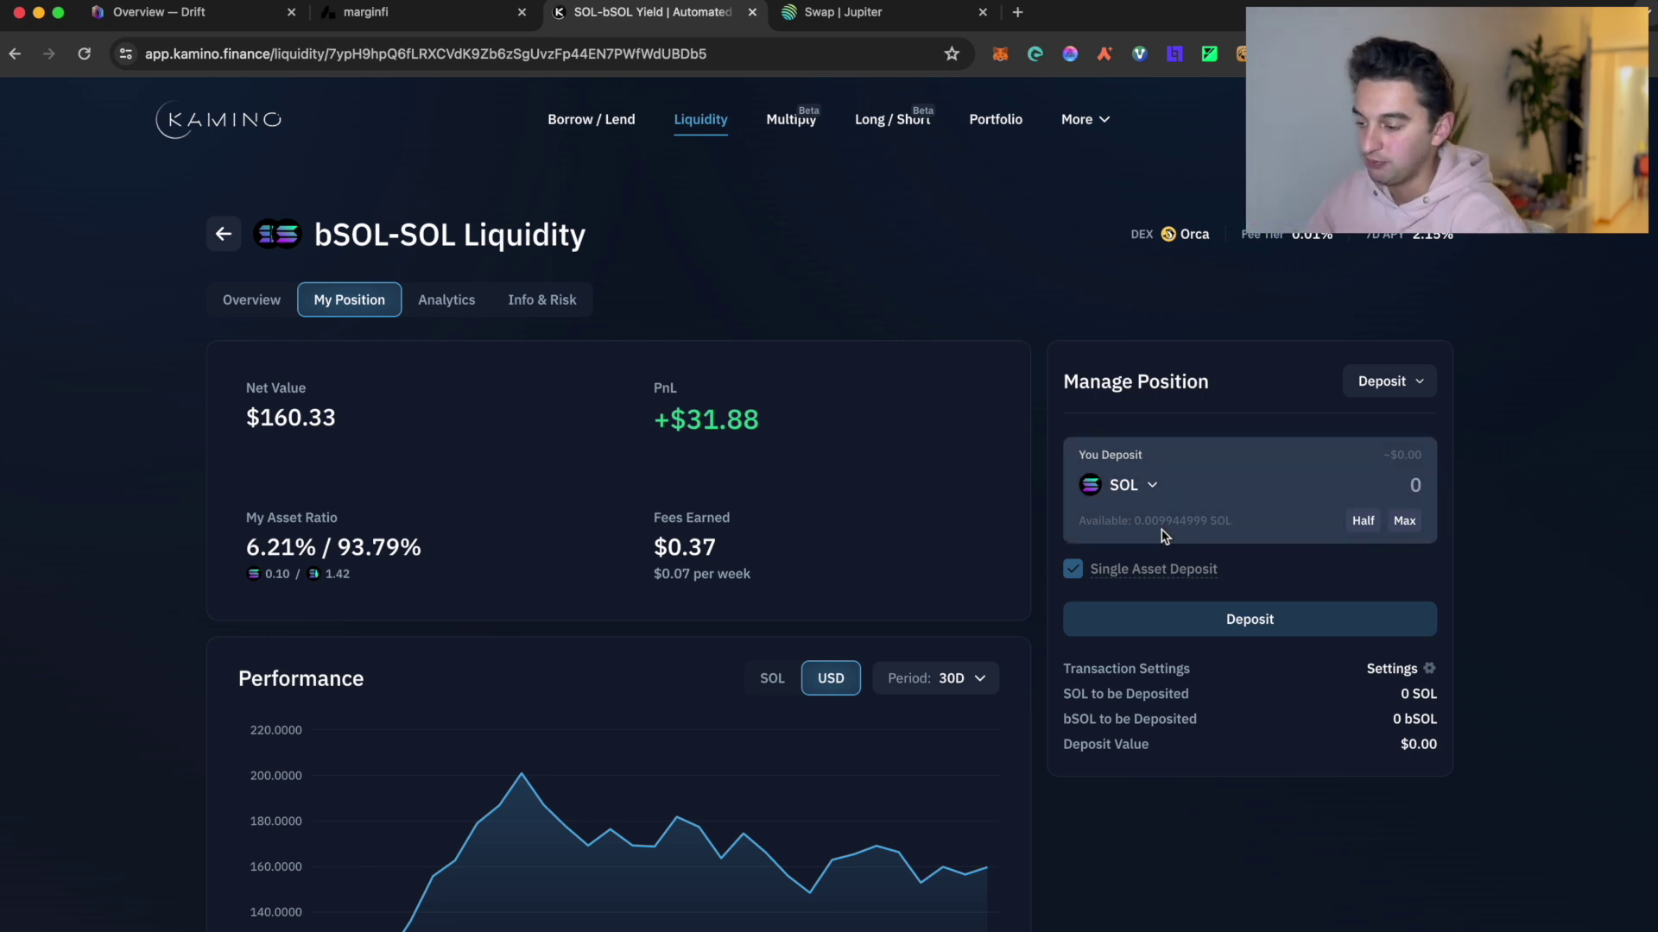
{"action": "scroll", "coordinate": [1099, 429], "scroll_direction": "down", "scroll_amount": 2}
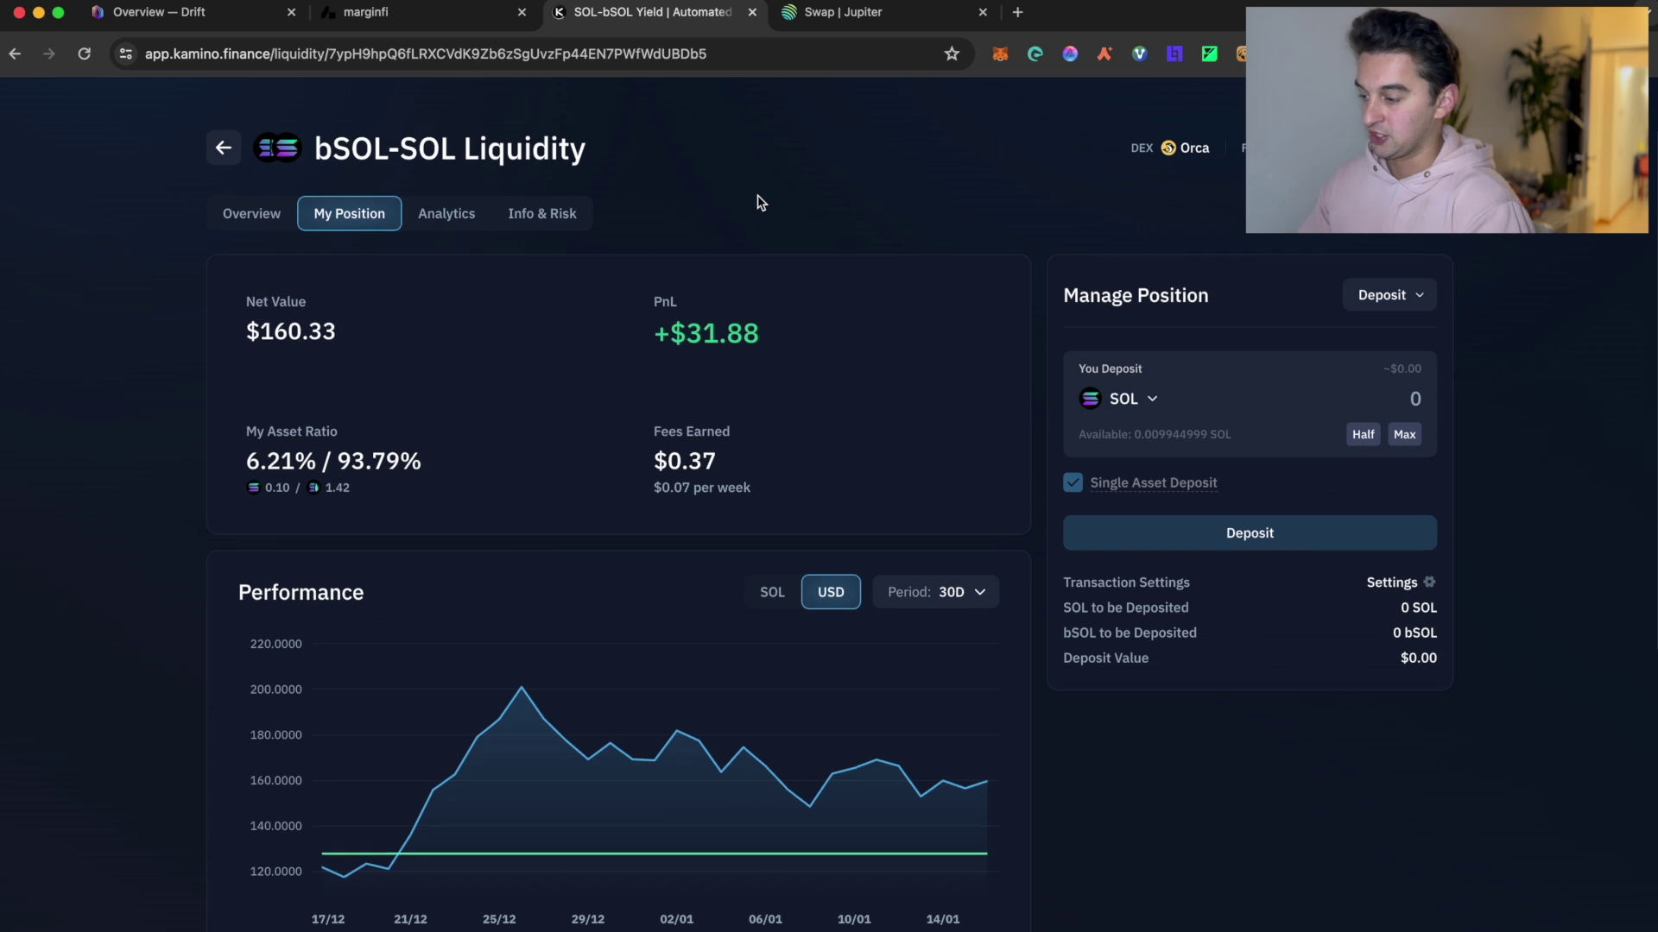
{"action": "scroll", "coordinate": [758, 200], "scroll_direction": "up", "scroll_amount": 1}
{"action": "scroll", "coordinate": [733, 193], "scroll_direction": "up", "scroll_amount": 1}
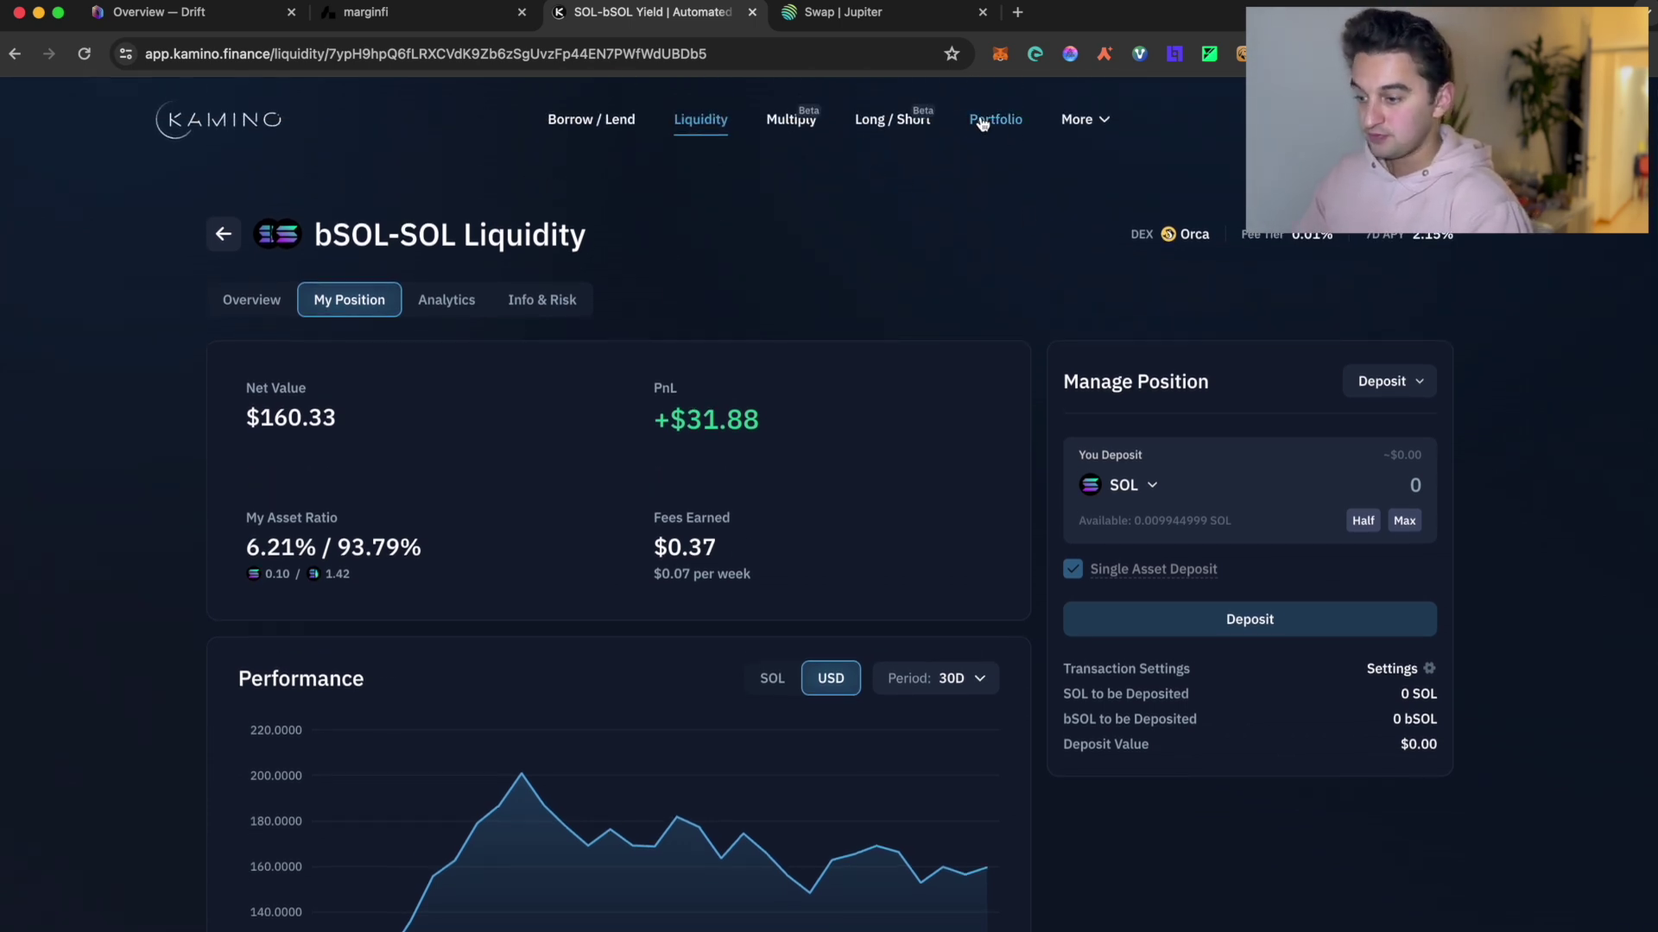
Return to the Liquidity overview and view the bSOL-SOL vault position again
{"action": "left_click", "coordinate": [984, 120]}
{"action": "left_click", "coordinate": [711, 123]}
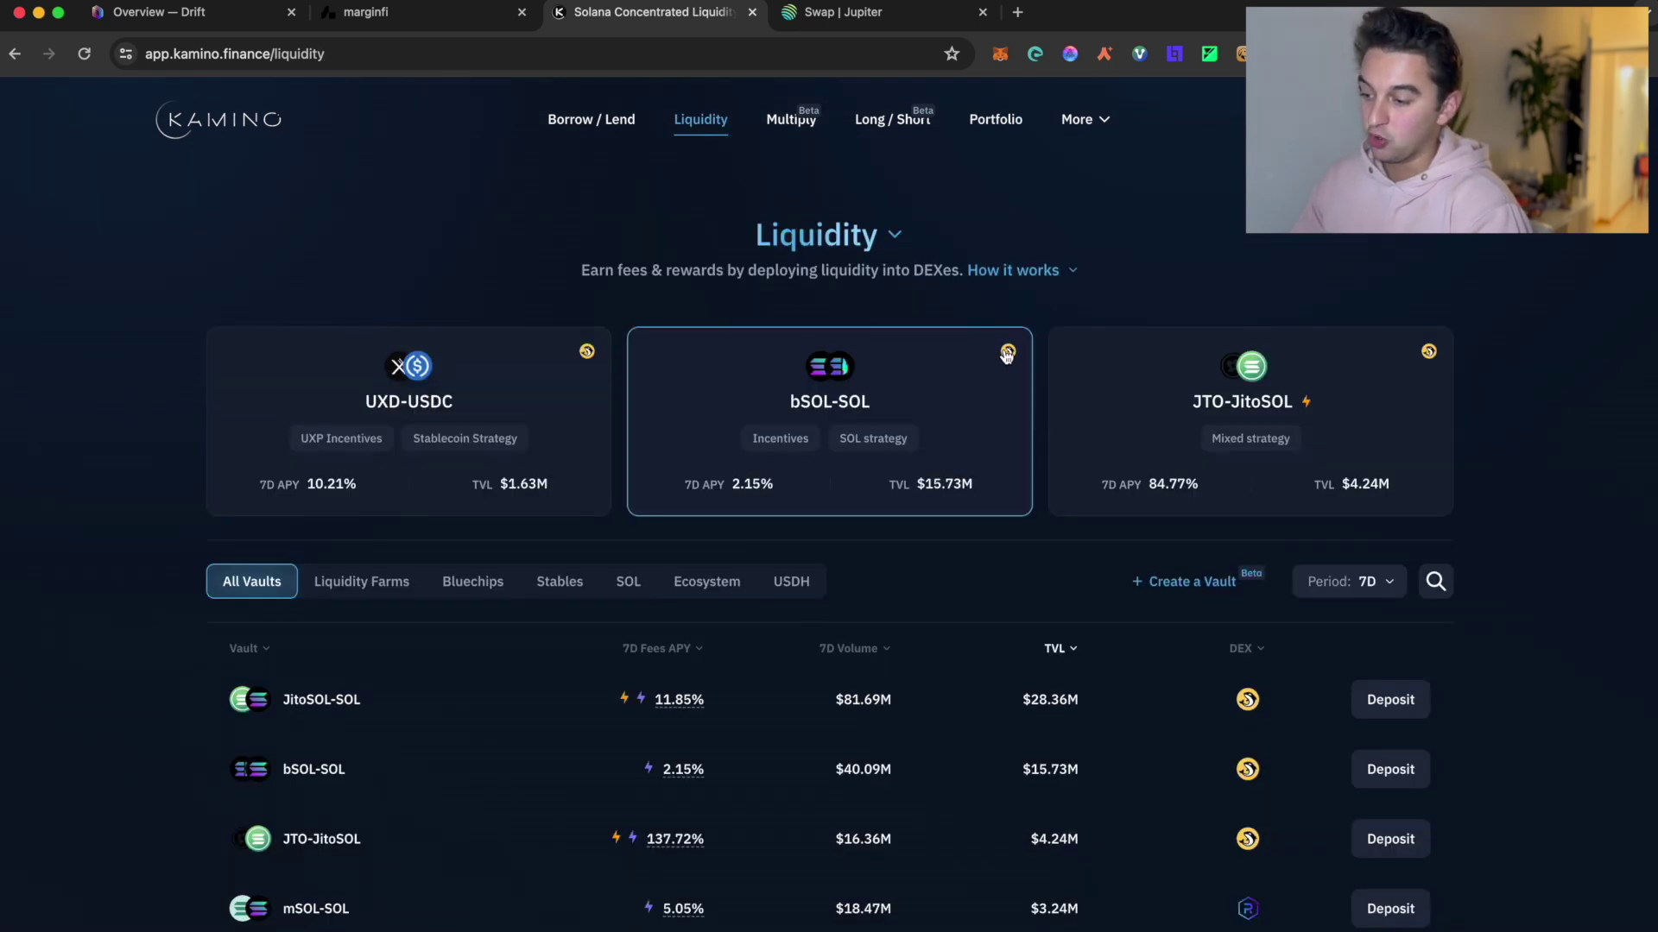
{"action": "left_click", "coordinate": [943, 432]}
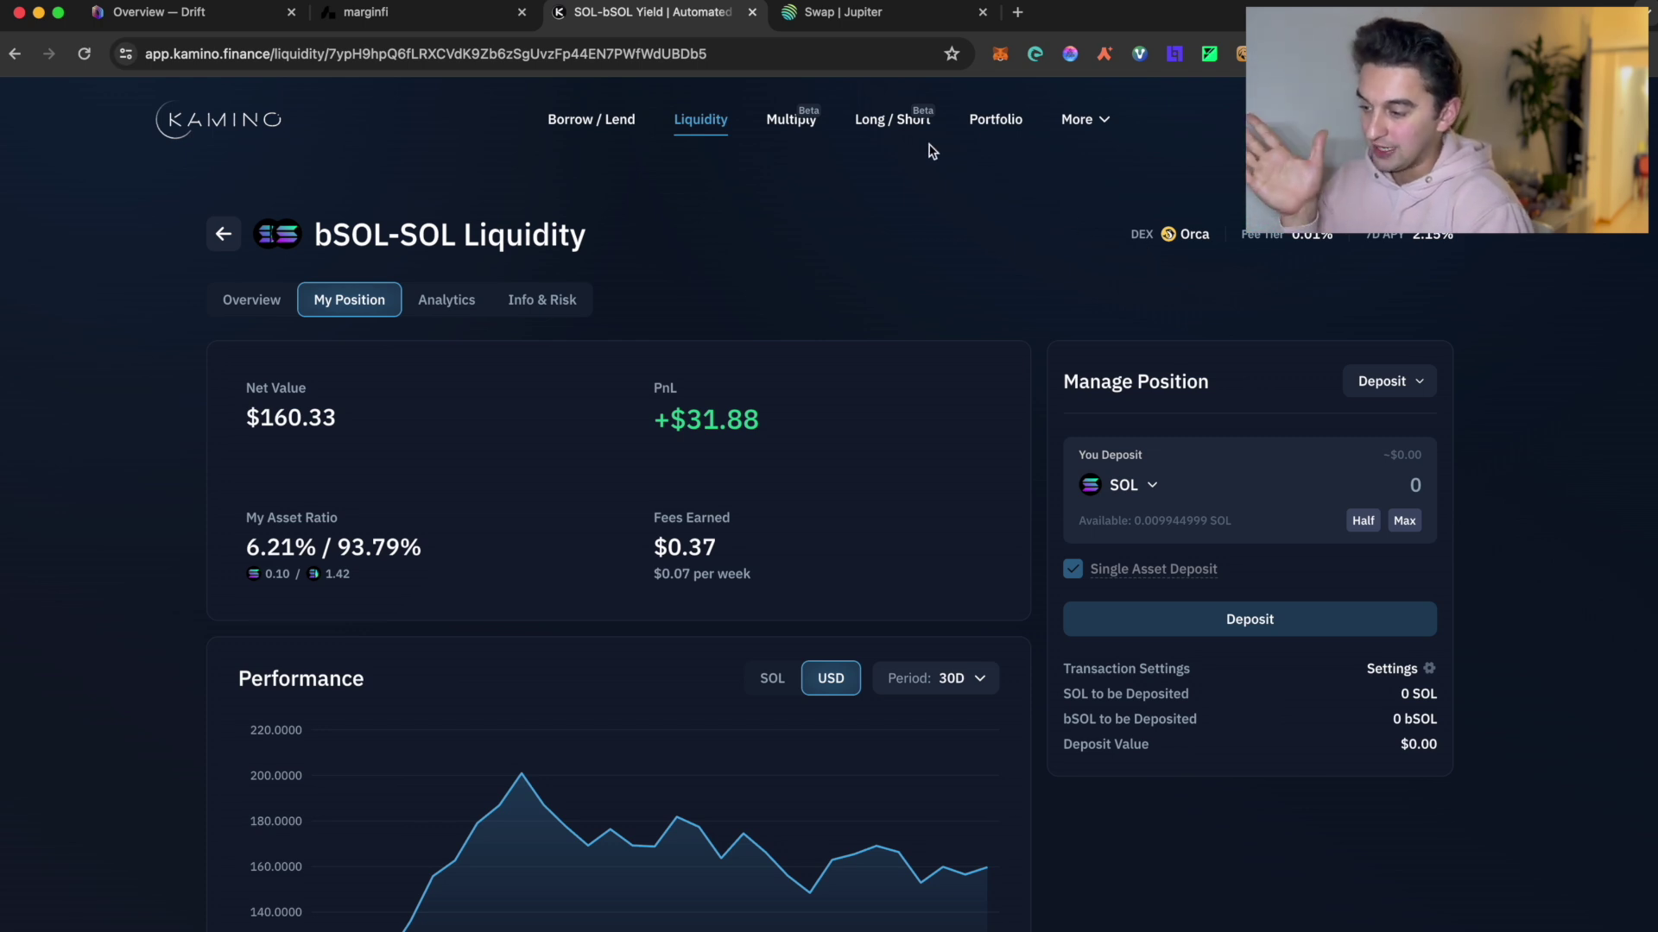
Go back to the Portfolio dashboard and look over both open positions
{"action": "left_click", "coordinate": [991, 121]}
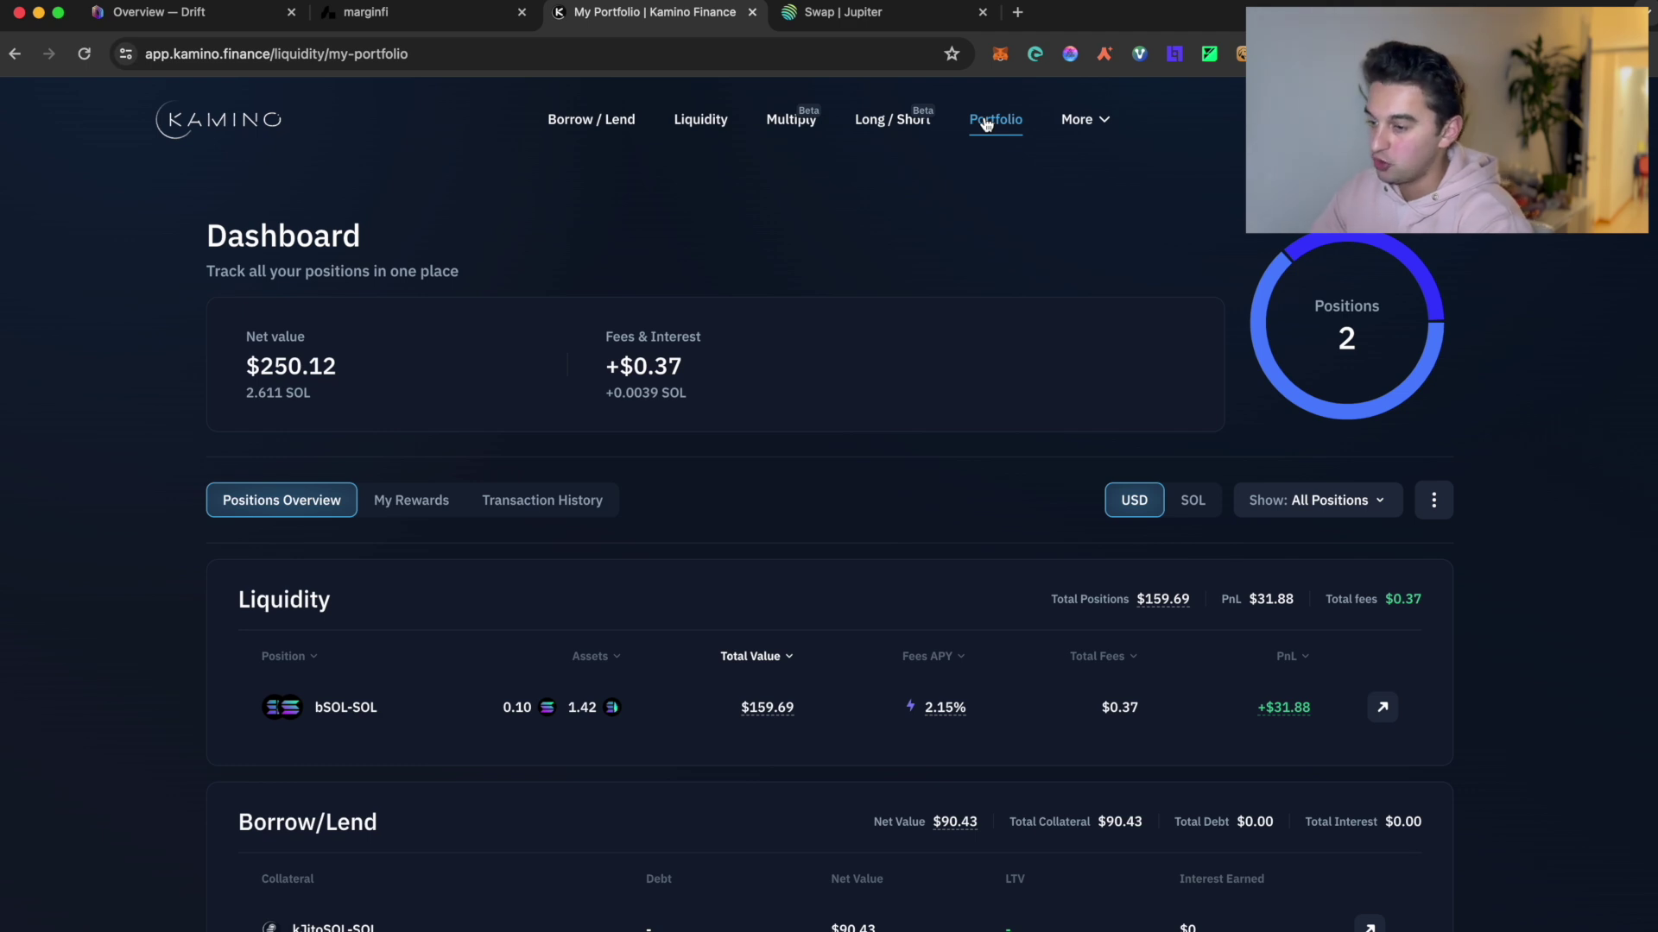
{"action": "scroll", "coordinate": [893, 259], "scroll_direction": "down", "scroll_amount": 1}
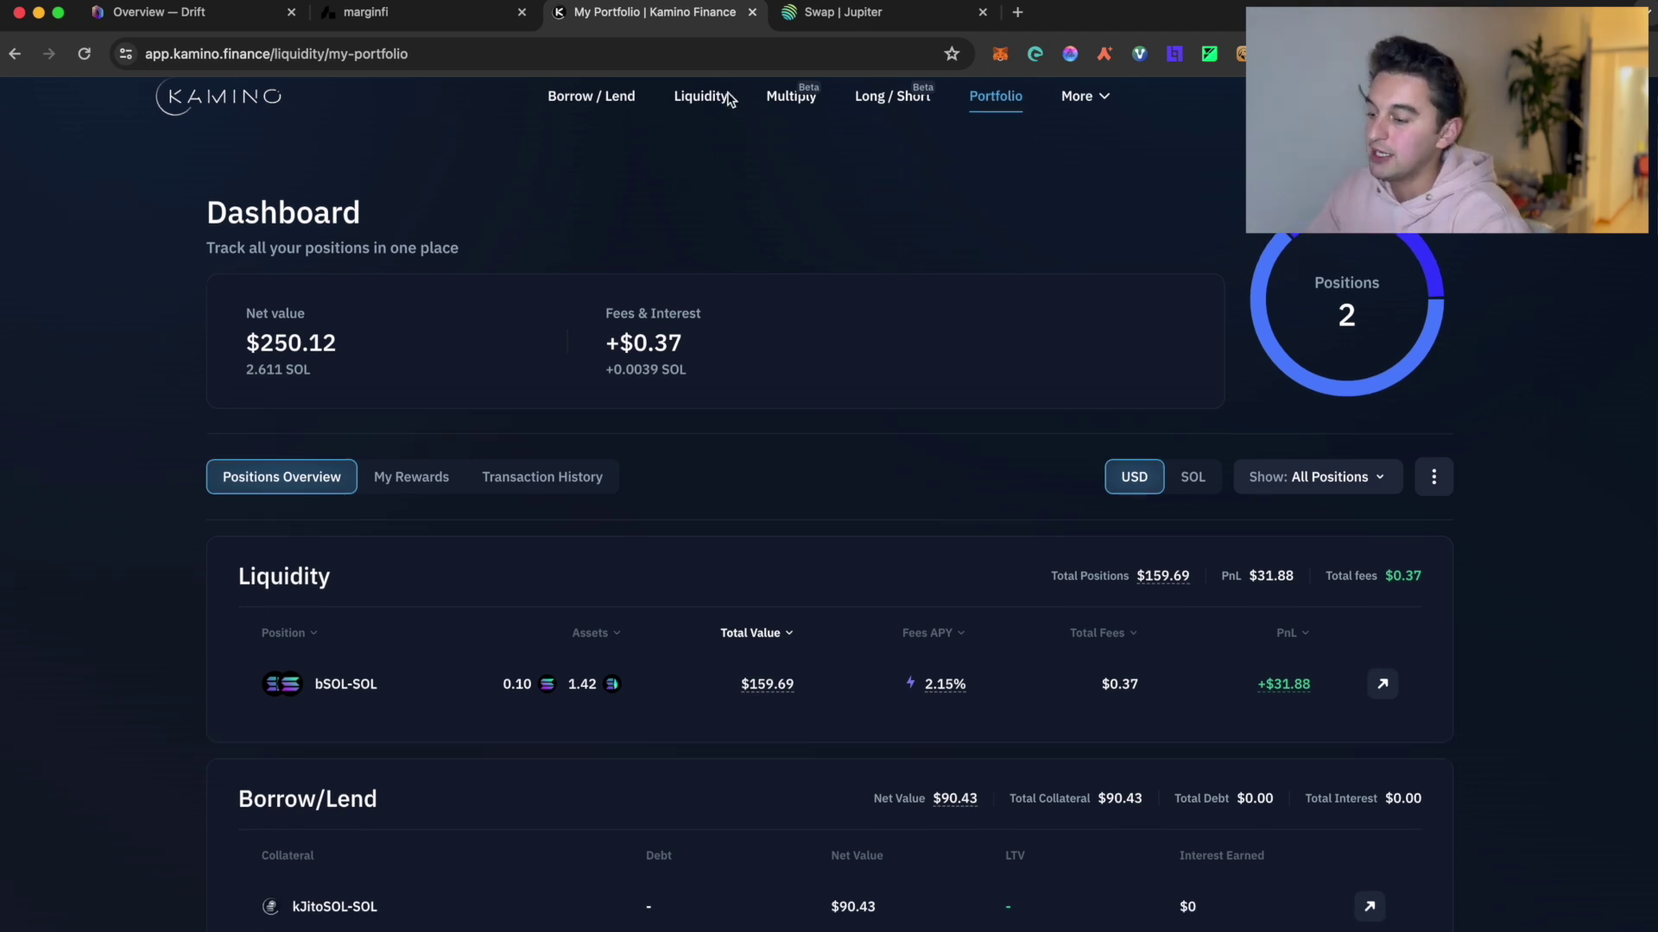
{"action": "scroll", "coordinate": [777, 466], "scroll_direction": "down", "scroll_amount": 3}
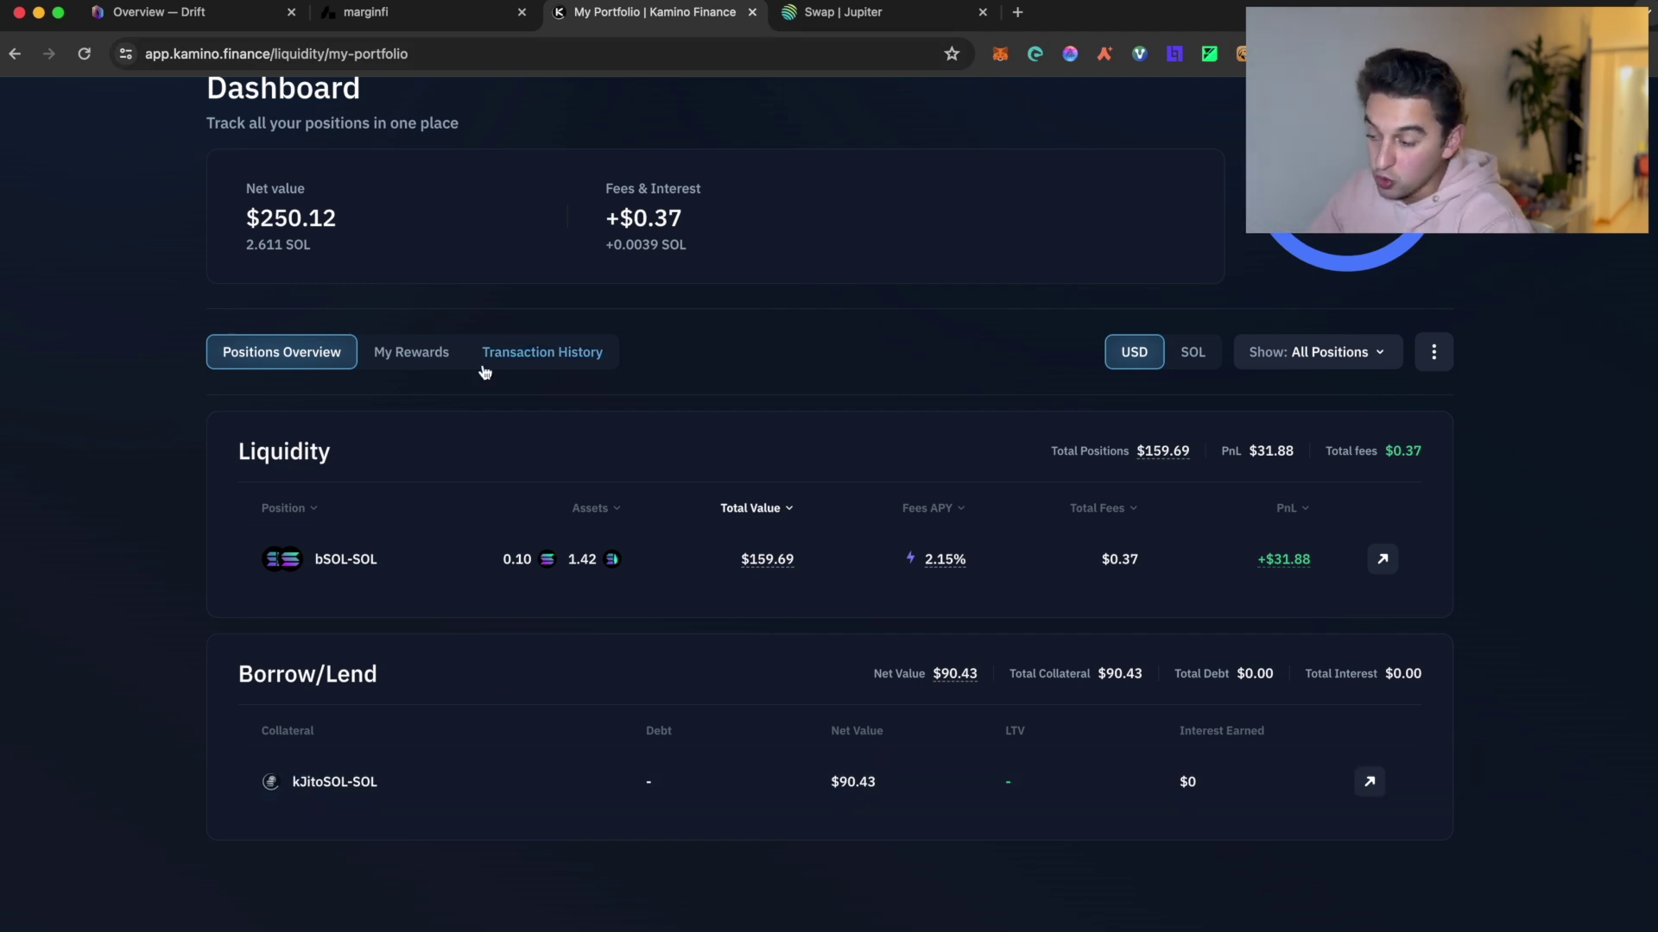
{"action": "scroll", "coordinate": [484, 372], "scroll_direction": "up", "scroll_amount": 3}
Open the Borrow / Lend markets, preview borrowing the maximum of 0.336974152 SOL and dismiss the form
{"action": "left_click", "coordinate": [608, 114]}
{"action": "scroll", "coordinate": [623, 637], "scroll_direction": "down", "scroll_amount": 1}
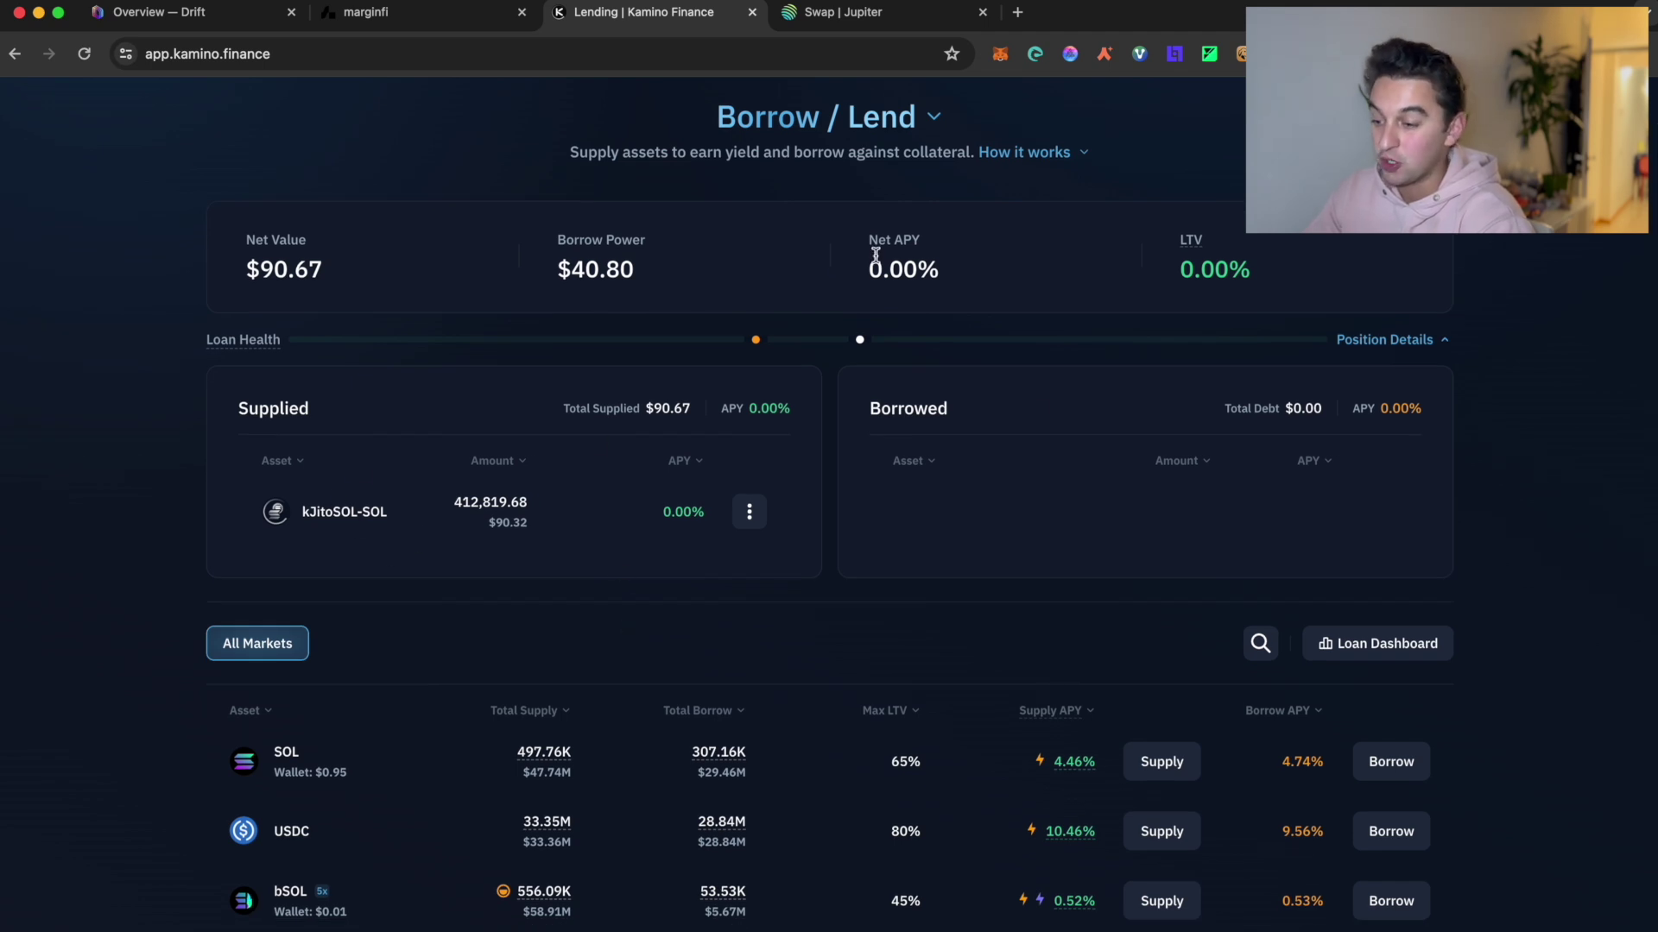
{"action": "scroll", "coordinate": [1023, 532], "scroll_direction": "down", "scroll_amount": 3}
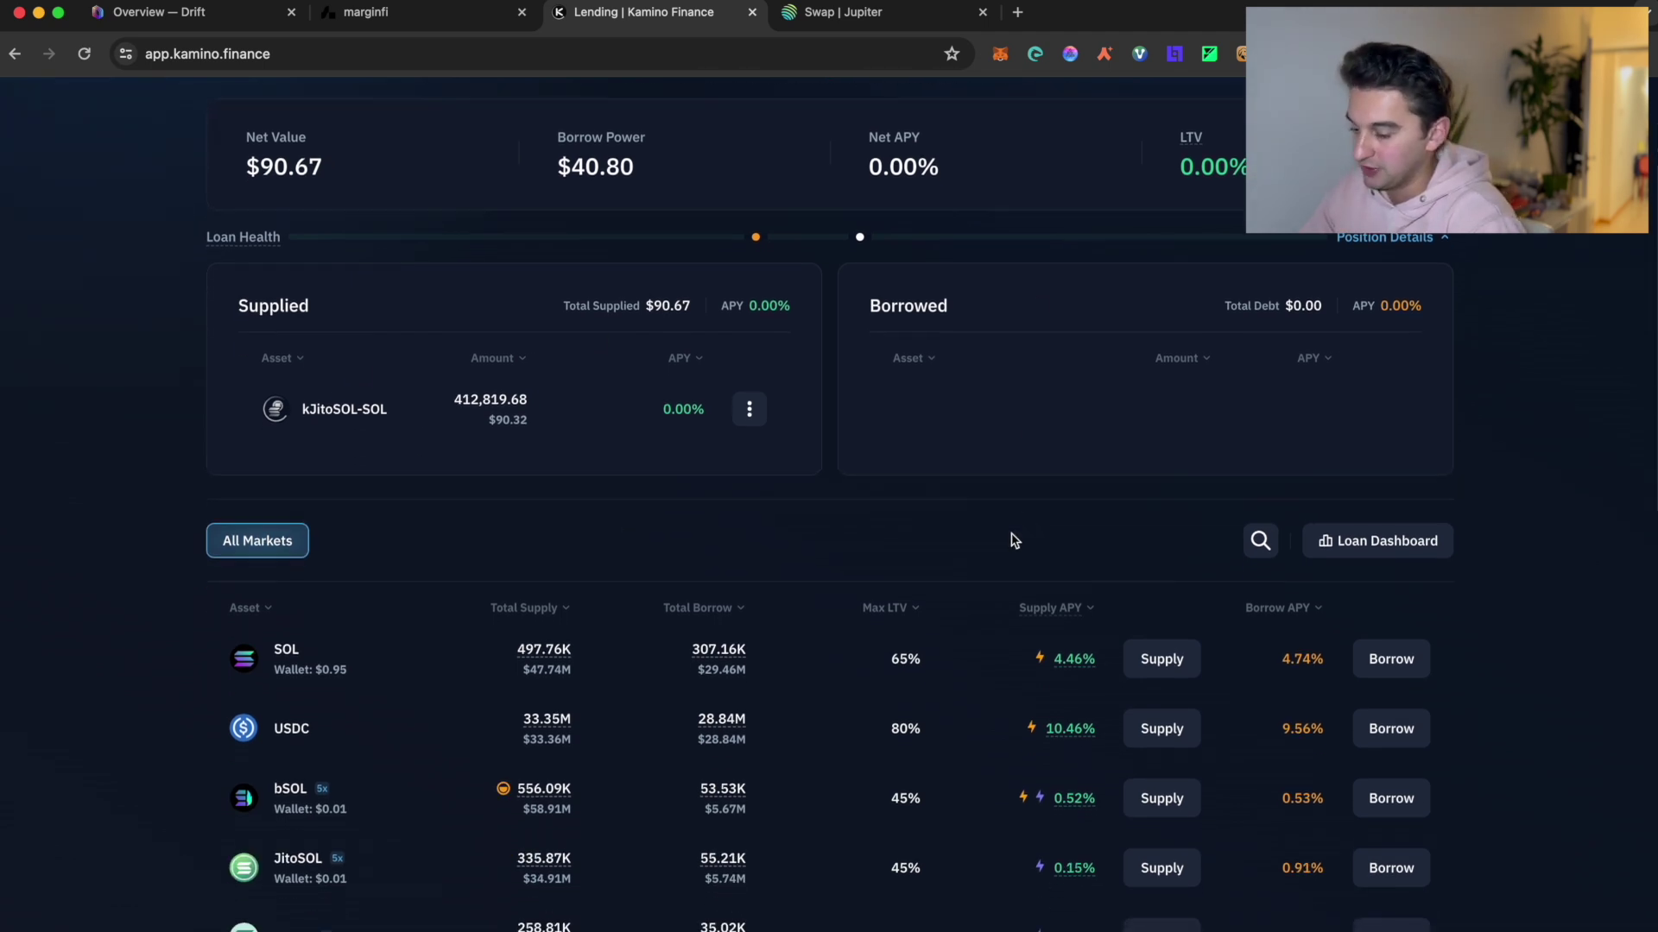
{"action": "left_click", "coordinate": [1385, 658]}
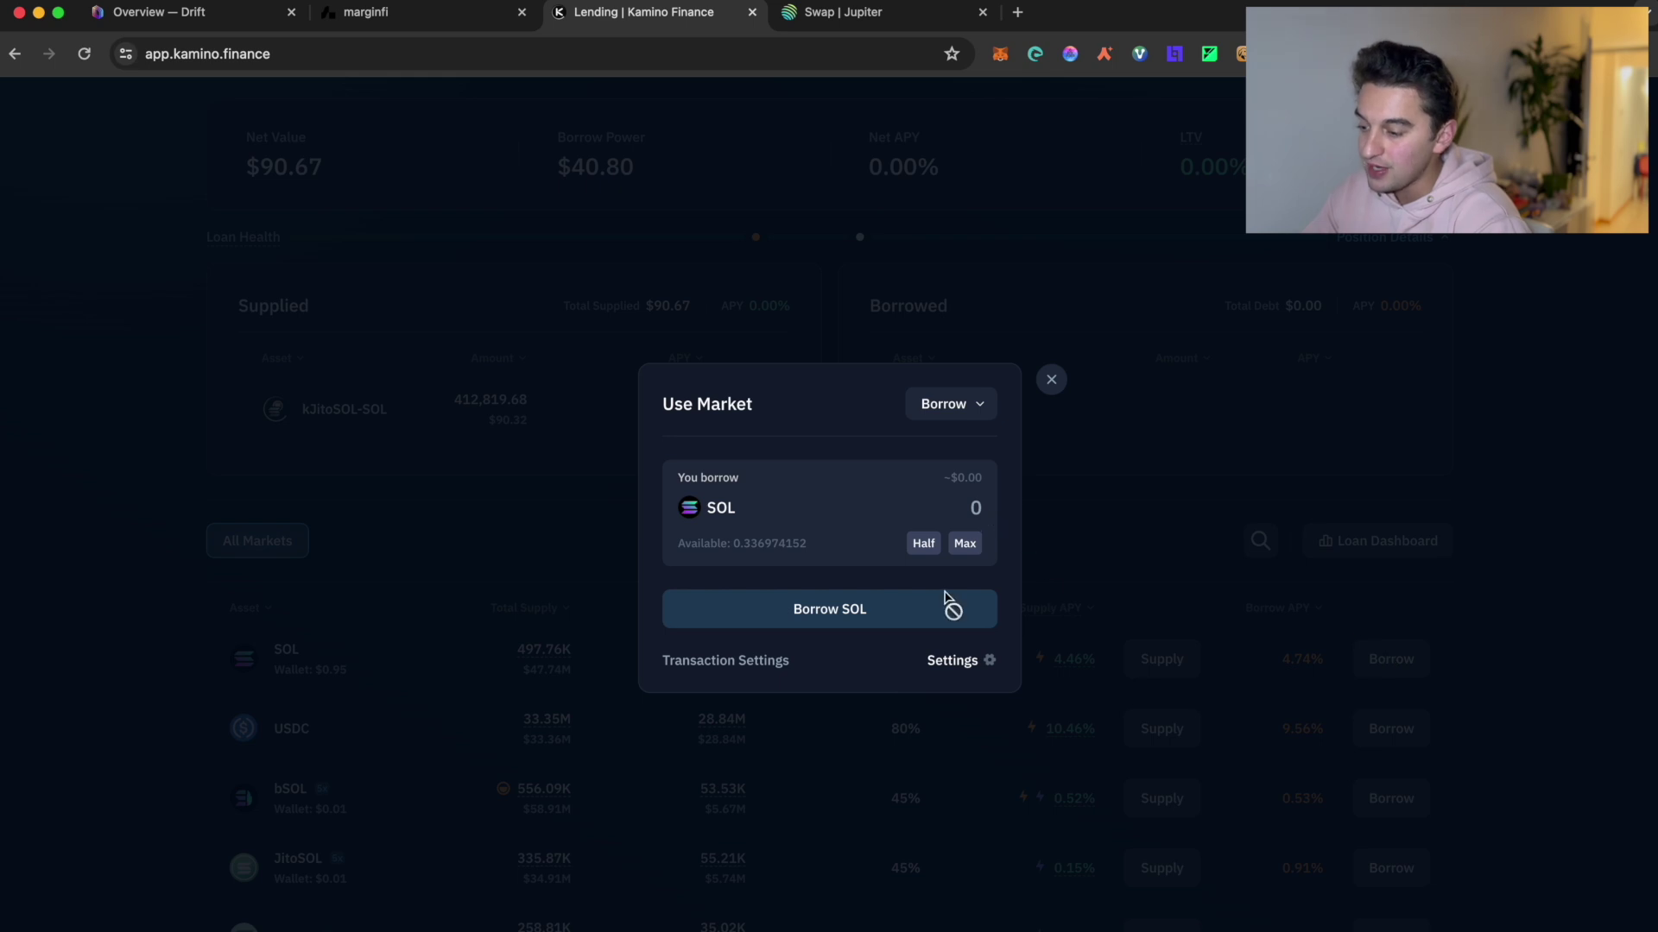
{"action": "left_click", "coordinate": [967, 545]}
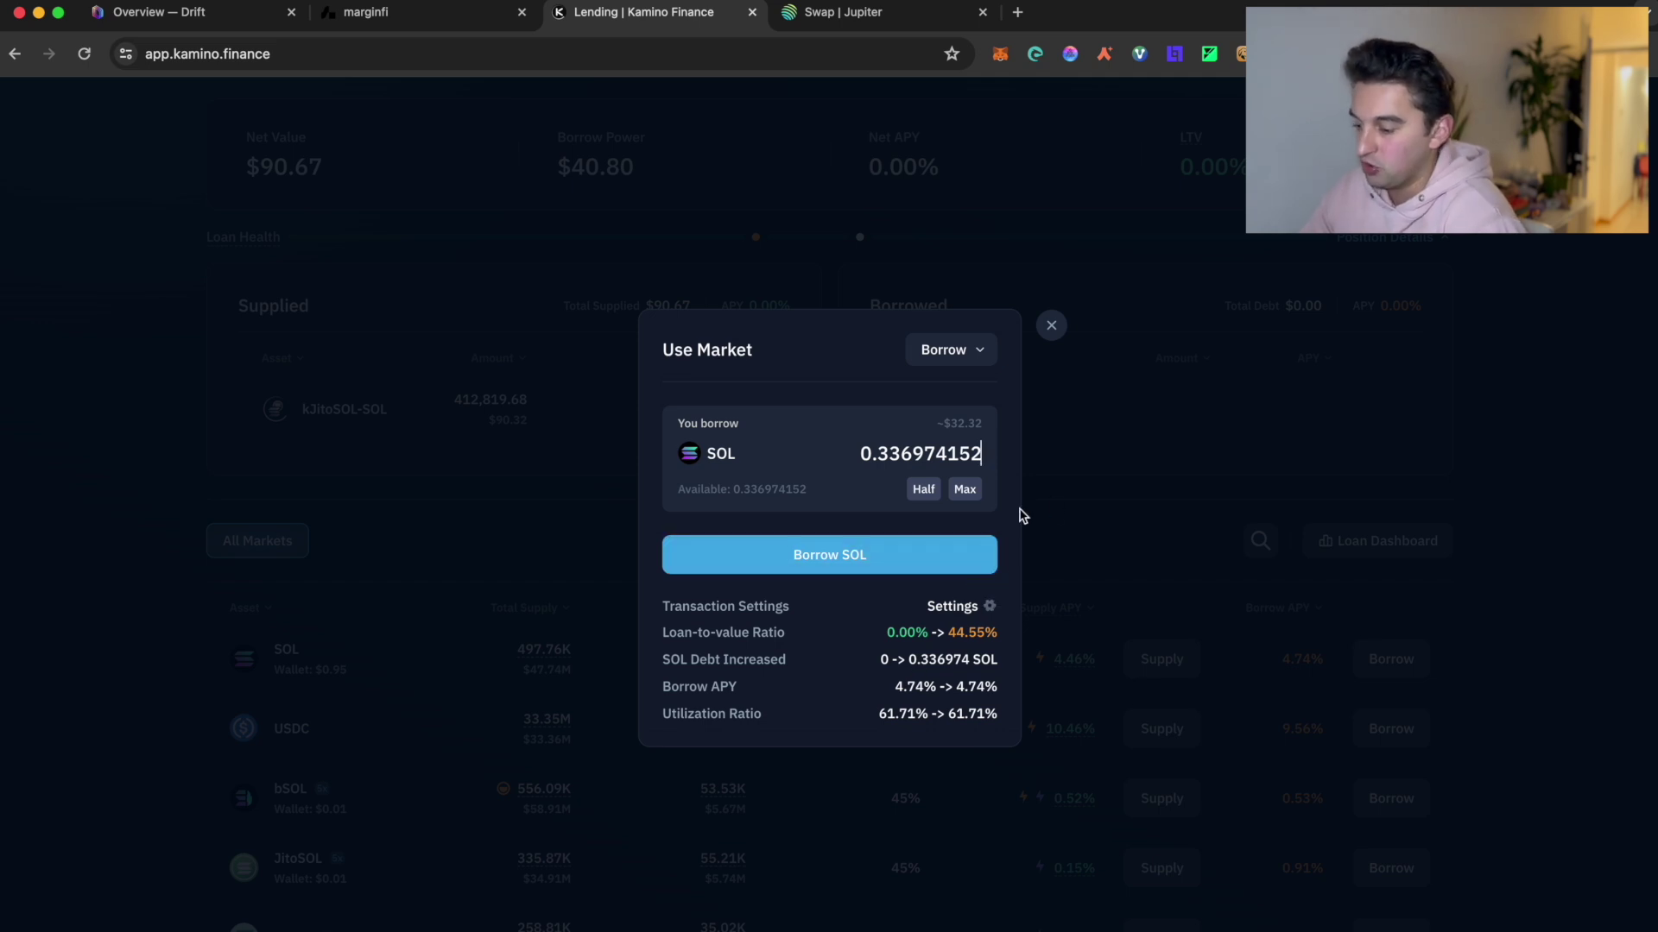
{"action": "left_click", "coordinate": [1055, 508]}
Try to borrow the maximum of 0.336974152 SOL, reject the wallet transaction and close the borrow form
{"action": "scroll", "coordinate": [1055, 507], "scroll_direction": "up", "scroll_amount": 2}
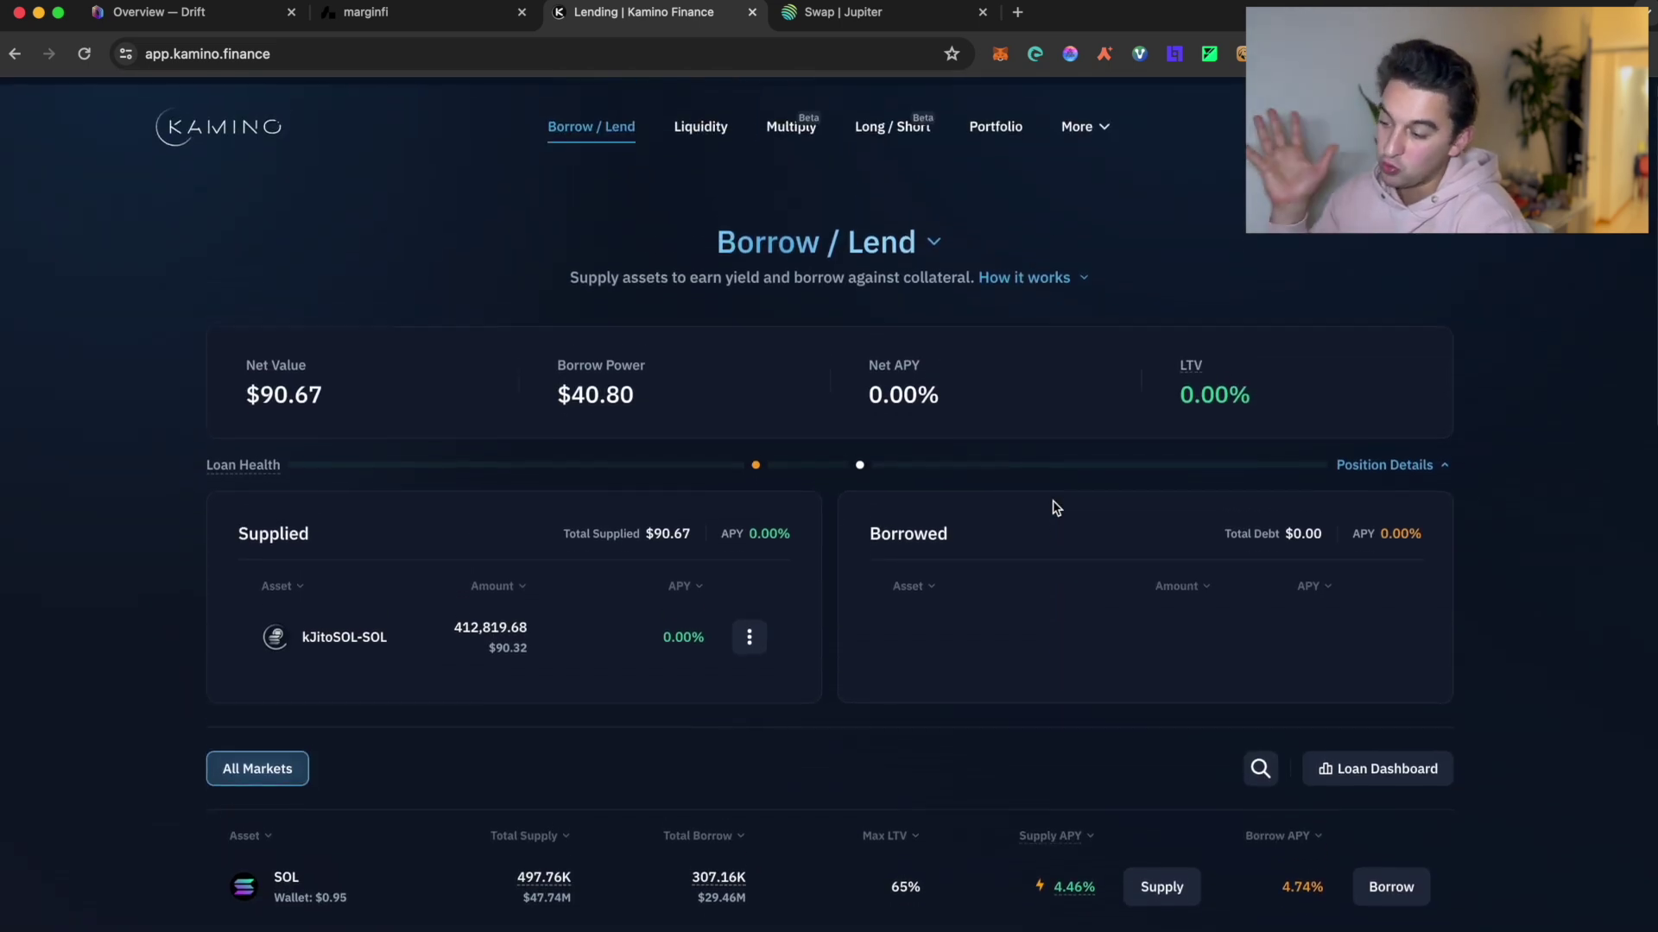
{"action": "scroll", "coordinate": [1055, 507], "scroll_direction": "down", "scroll_amount": 5}
{"action": "scroll", "coordinate": [1055, 508], "scroll_direction": "up", "scroll_amount": 3}
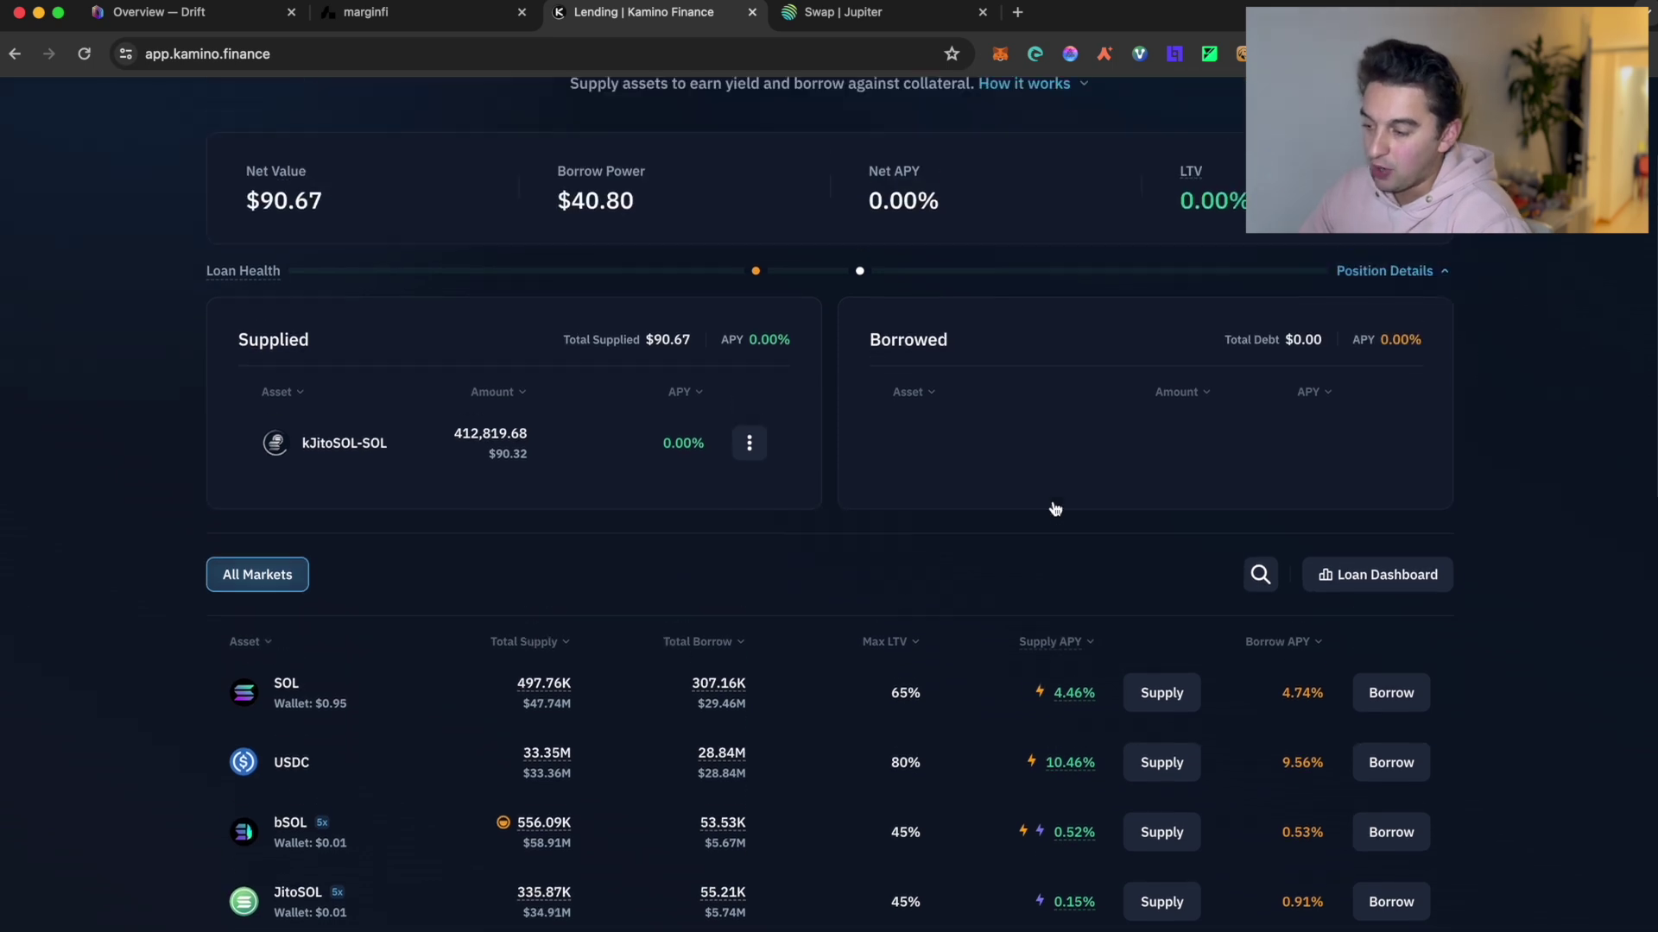
{"action": "left_click", "coordinate": [1382, 803]}
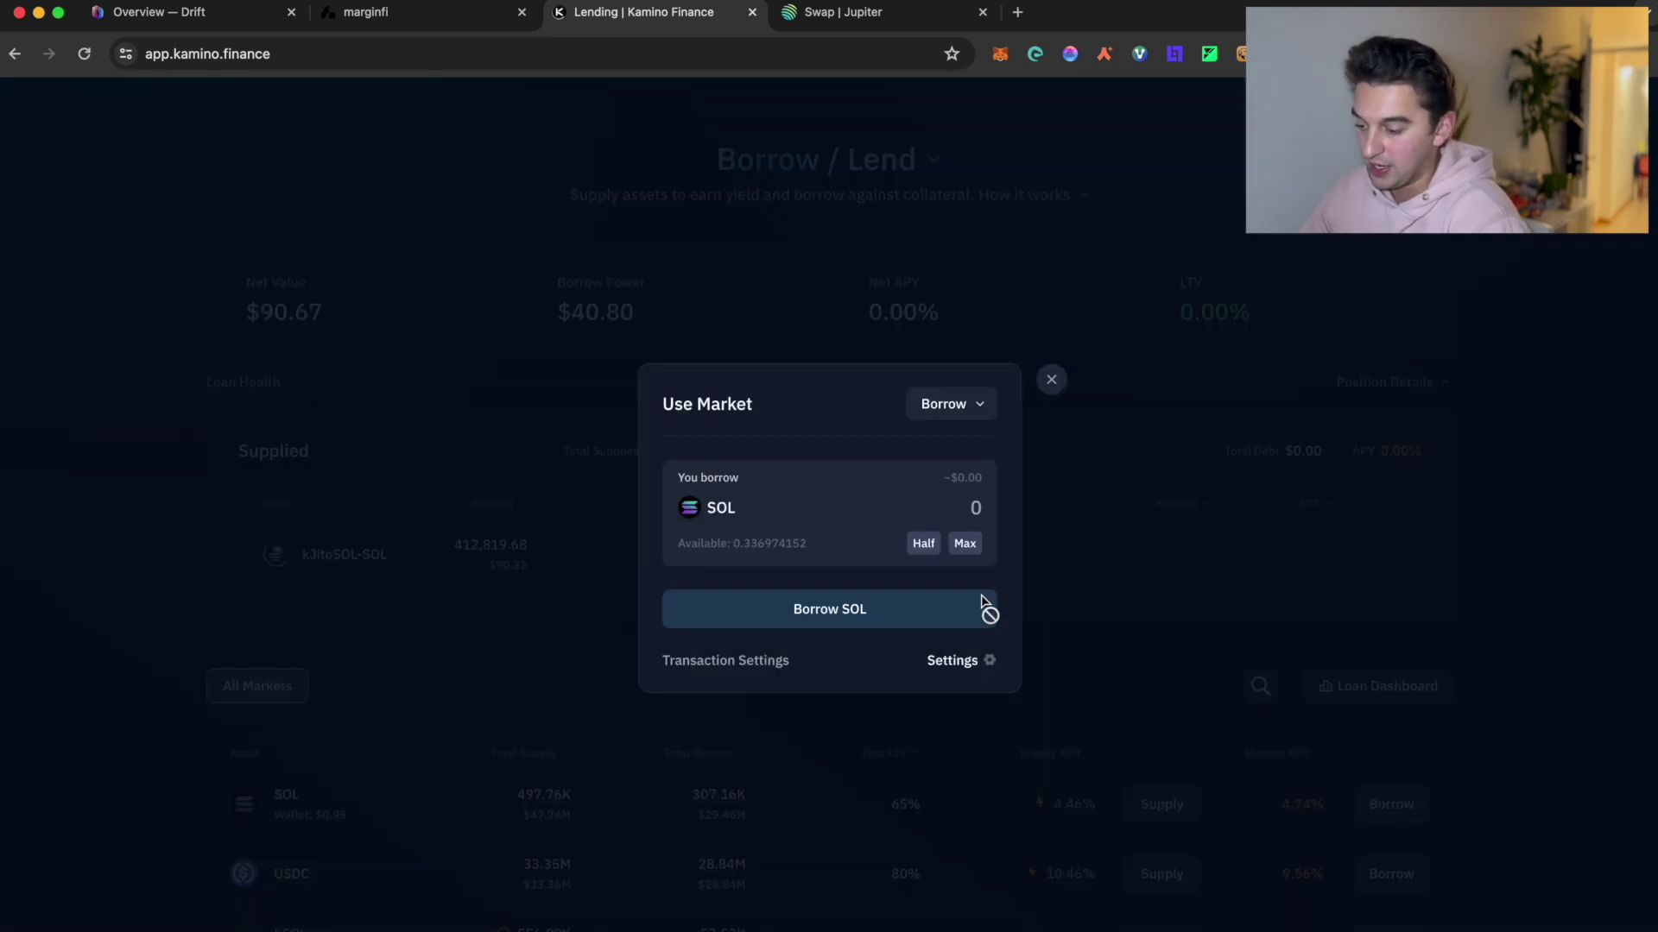
{"action": "left_click", "coordinate": [964, 542]}
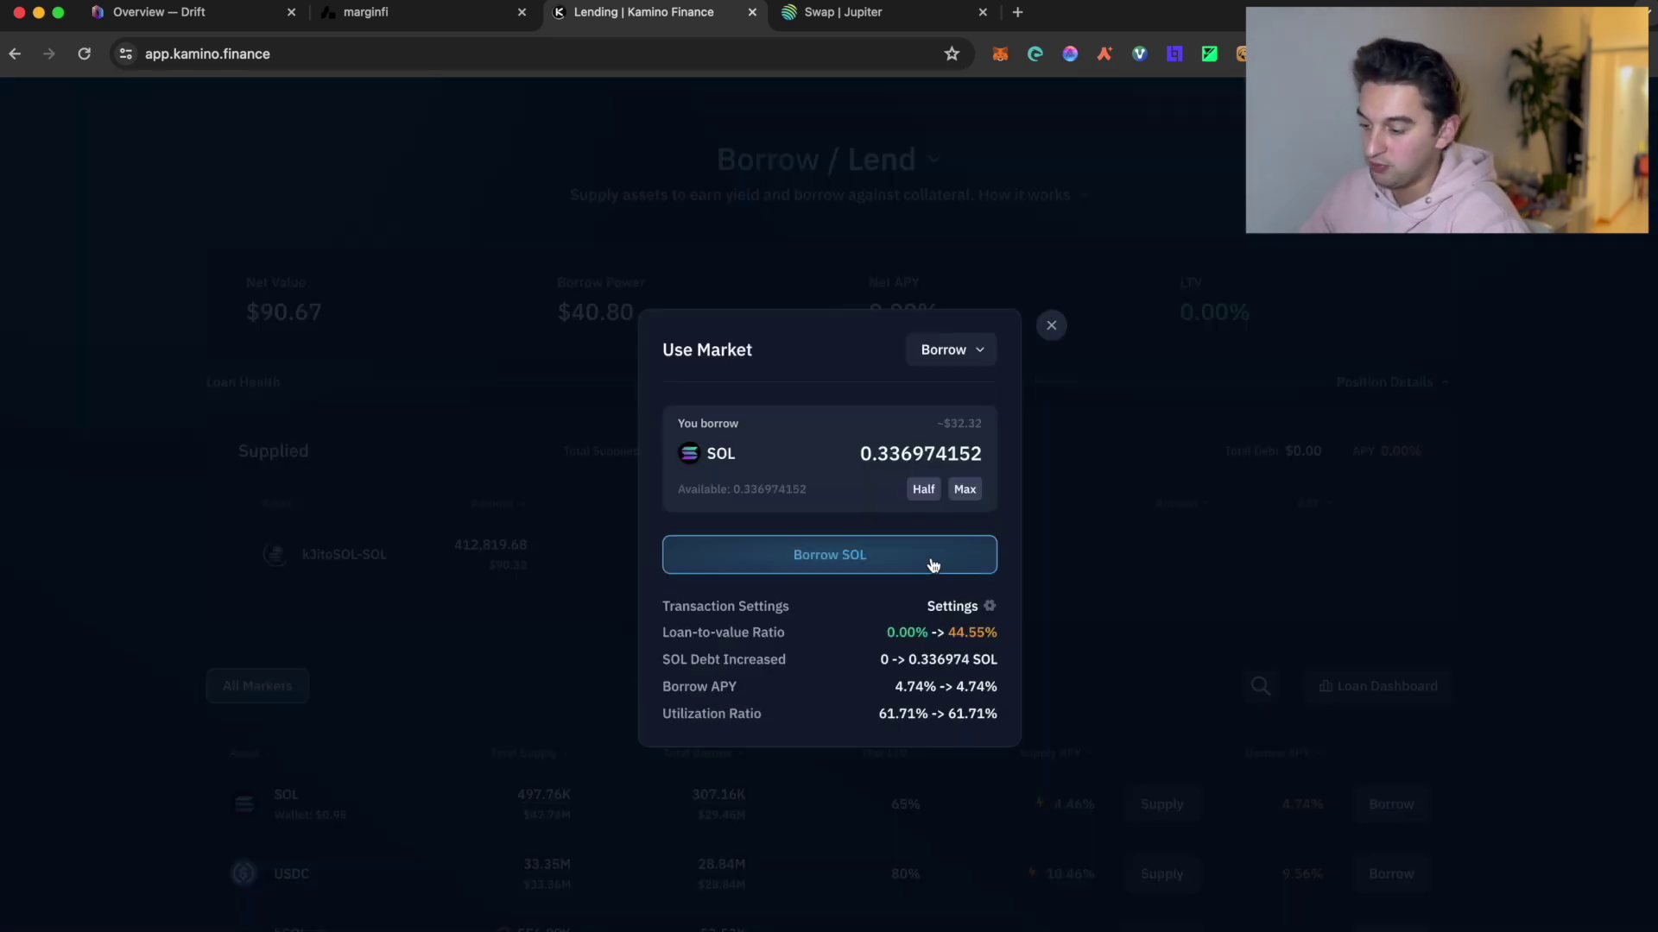
{"action": "left_click", "coordinate": [933, 559]}
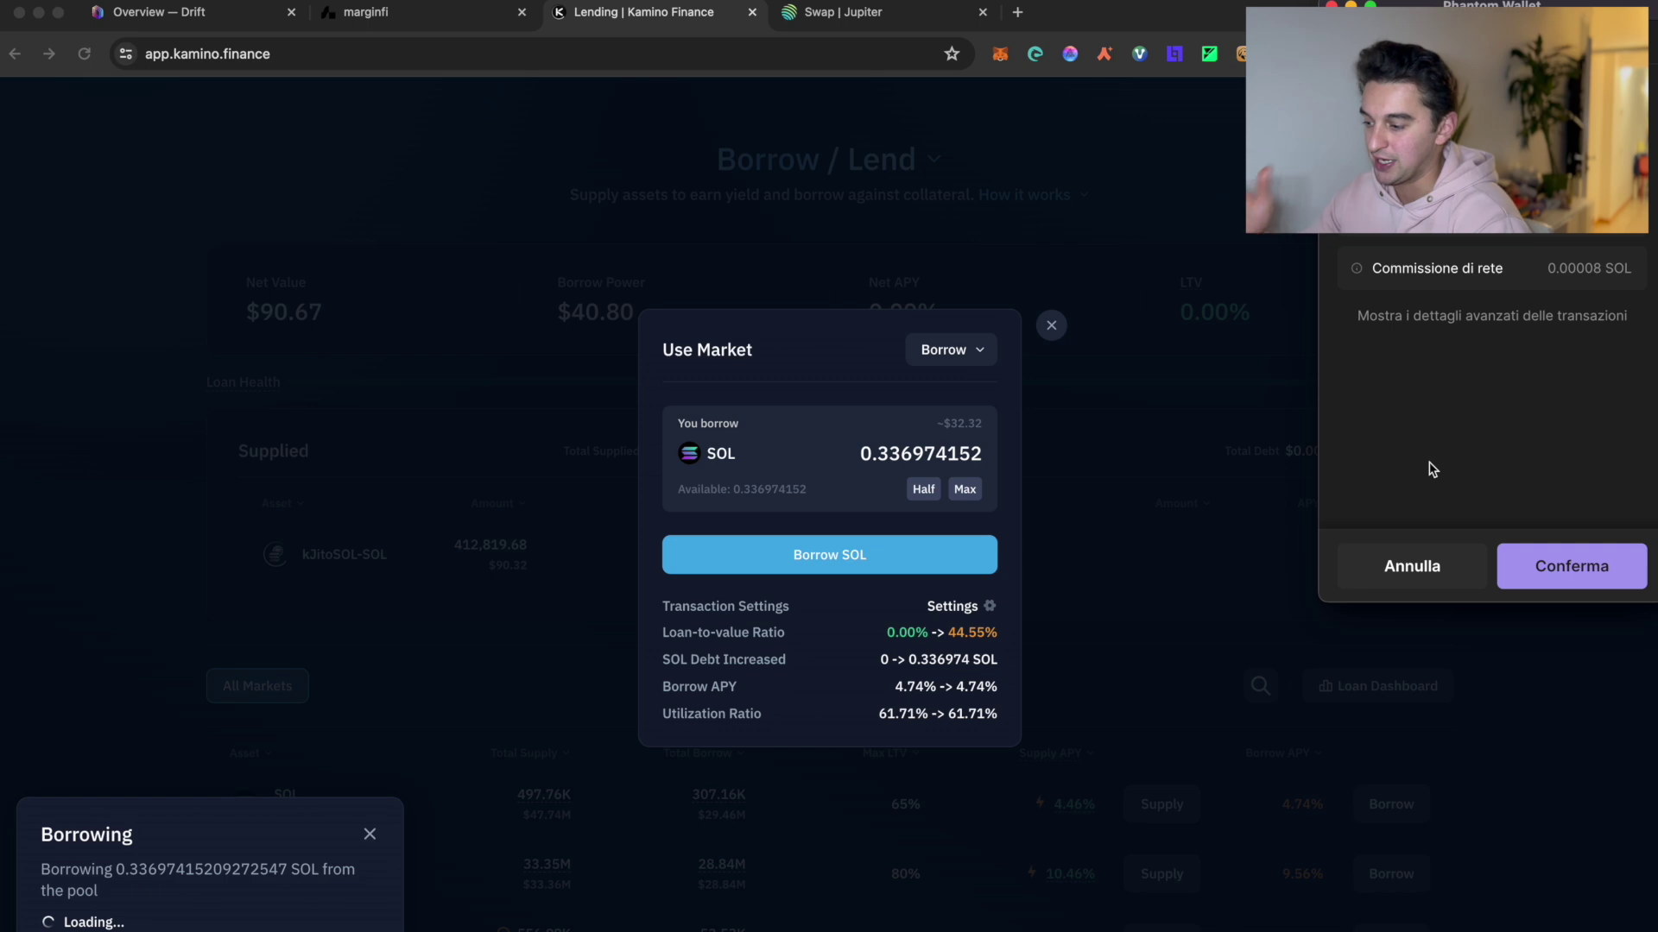
{"action": "left_click", "coordinate": [1410, 578]}
{"action": "left_click", "coordinate": [1051, 327]}
{"action": "scroll", "coordinate": [1029, 466], "scroll_direction": "up", "scroll_amount": 2}
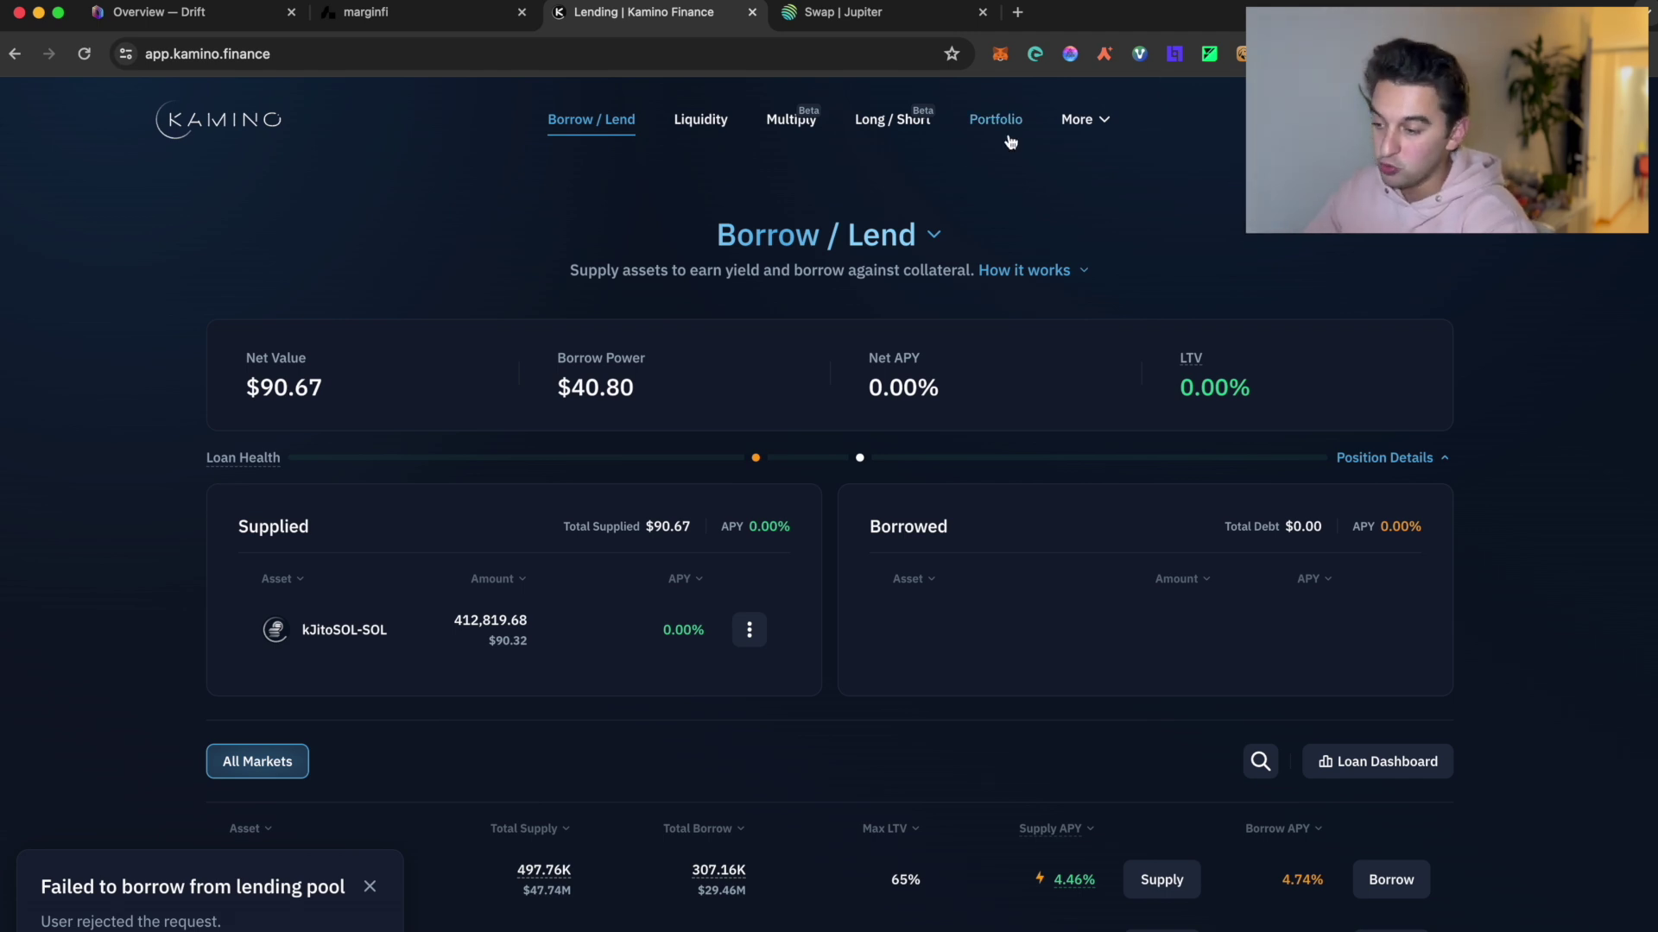
Show Kamino's Liquidity page, revisit the open marginfi and Drift pages, and return to Kamino
{"action": "left_click", "coordinate": [713, 126]}
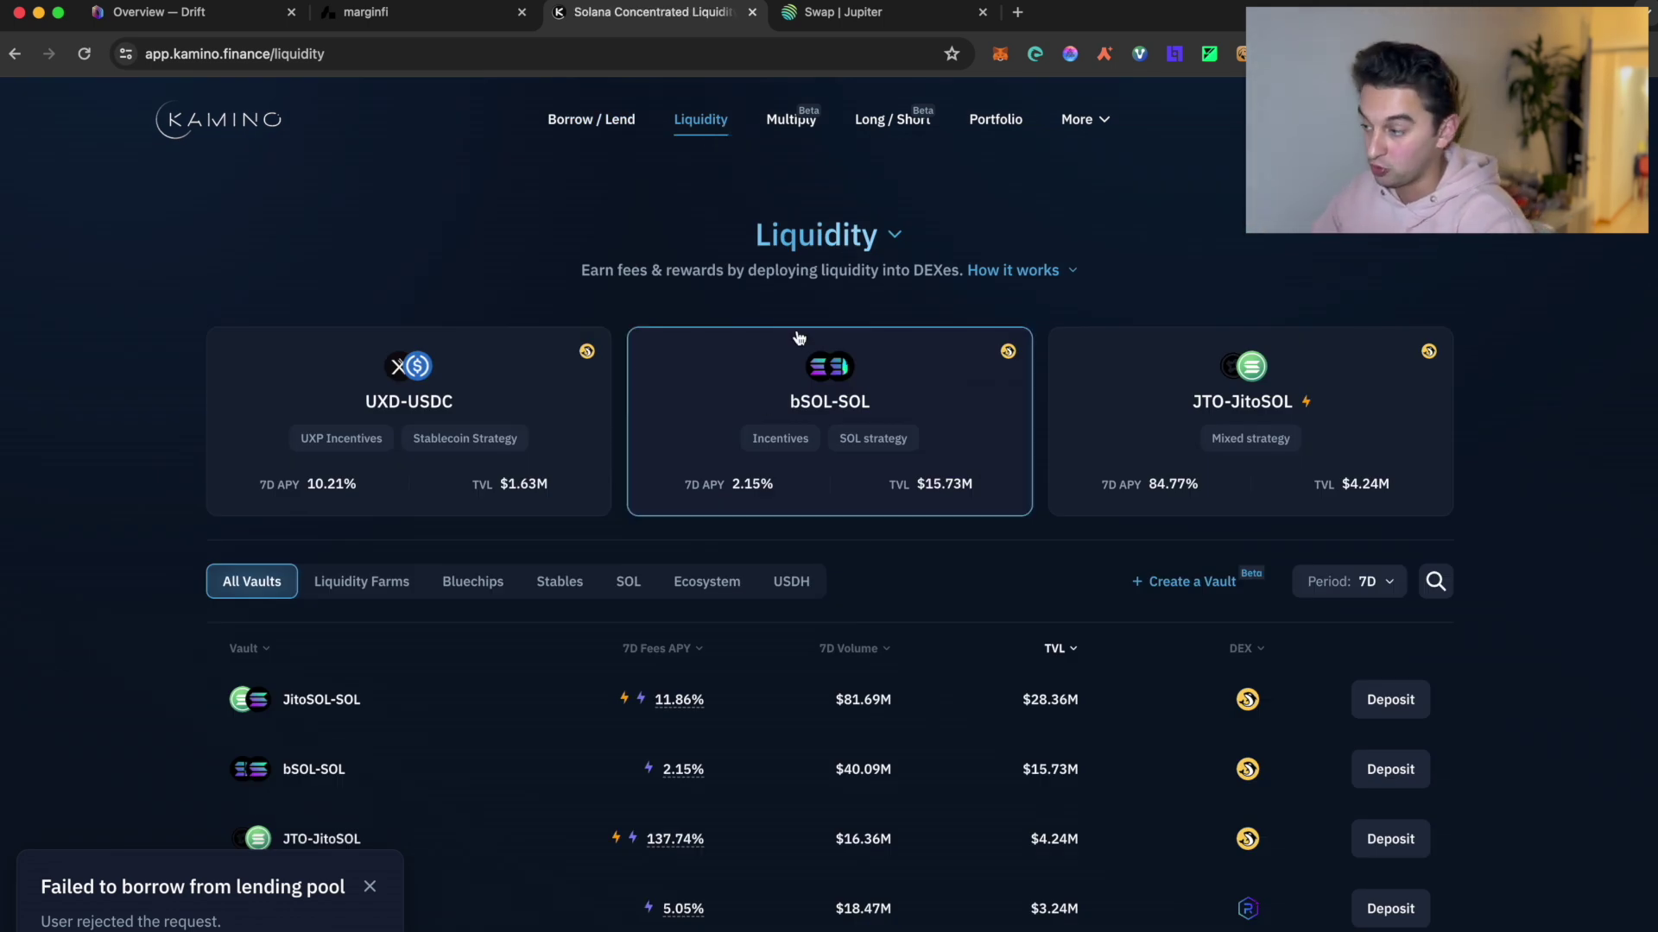
{"action": "left_click", "coordinate": [121, 12]}
{"action": "left_click", "coordinate": [372, 12]}
{"action": "left_click", "coordinate": [220, 11]}
{"action": "scroll", "coordinate": [423, 136], "scroll_direction": "up", "scroll_amount": 2}
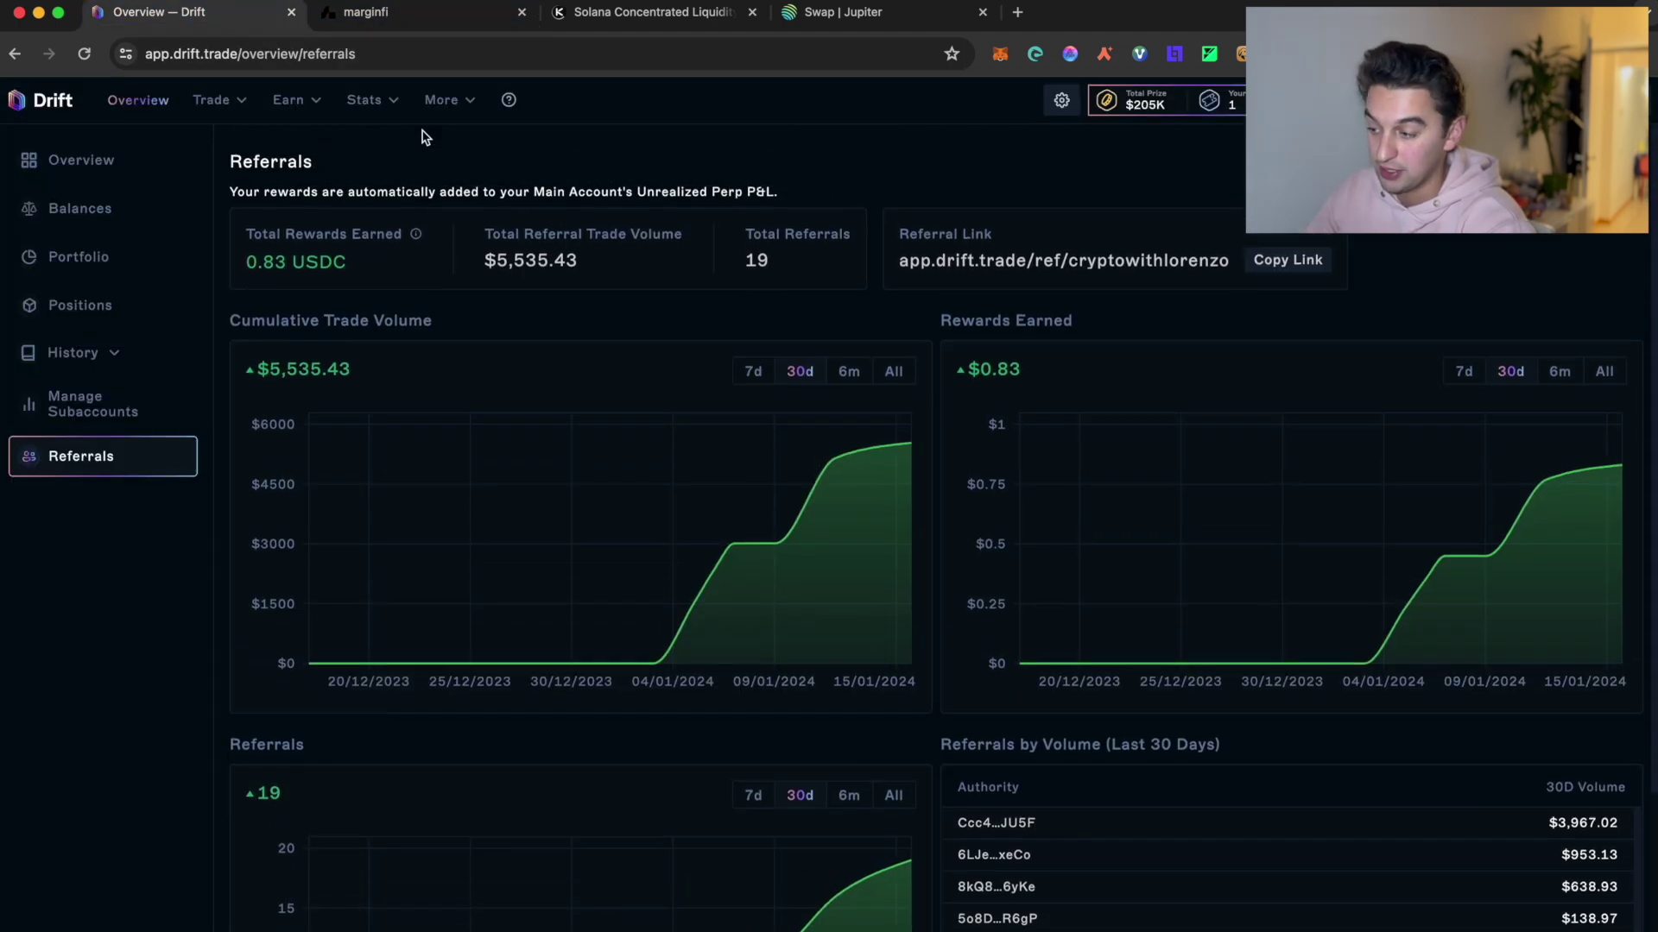
{"action": "left_click", "coordinate": [587, 14]}
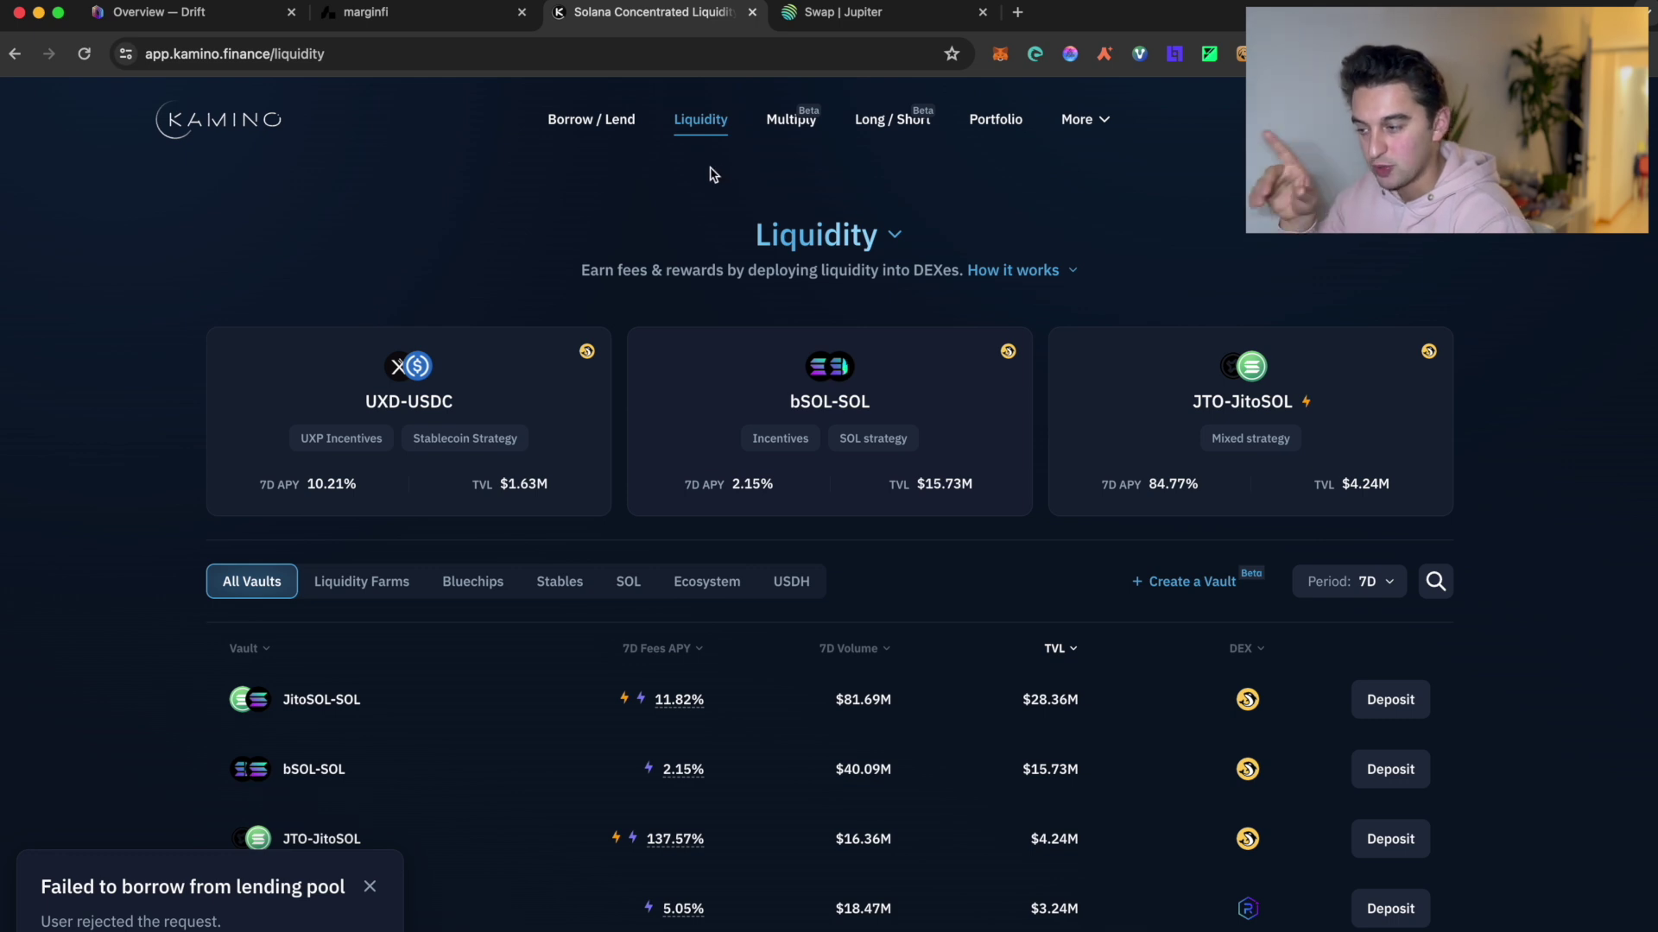
Open Kamino's Borrow / Lend page, then collapse and expand the position details
{"action": "left_click", "coordinate": [633, 126]}
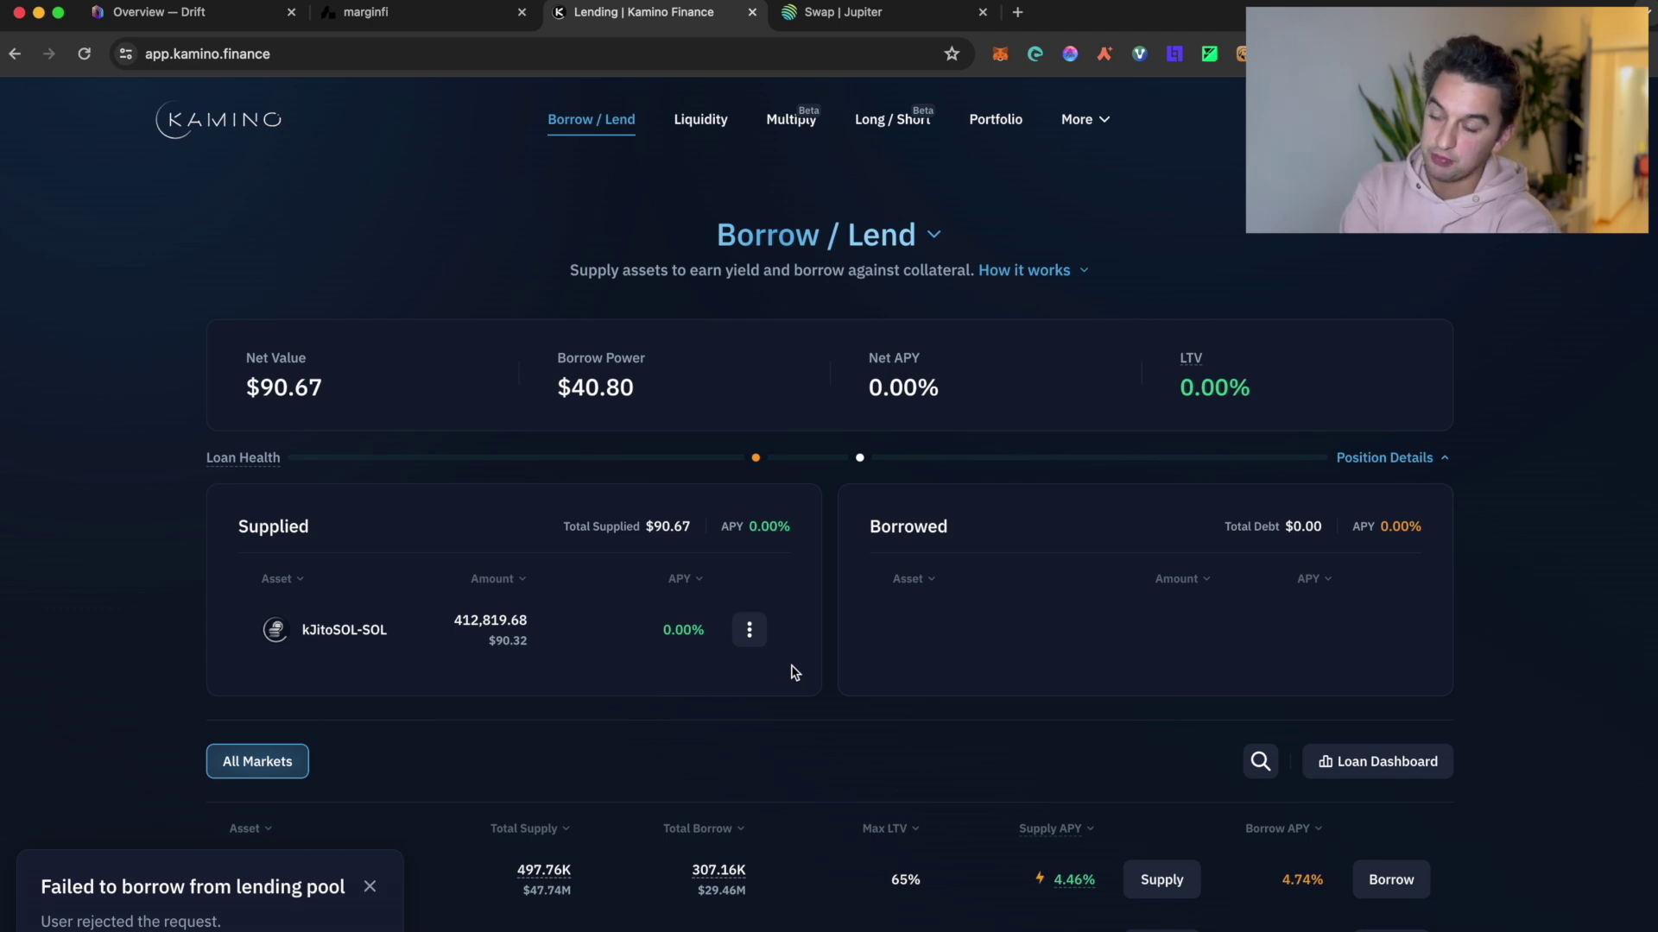
{"action": "left_click", "coordinate": [1407, 459]}
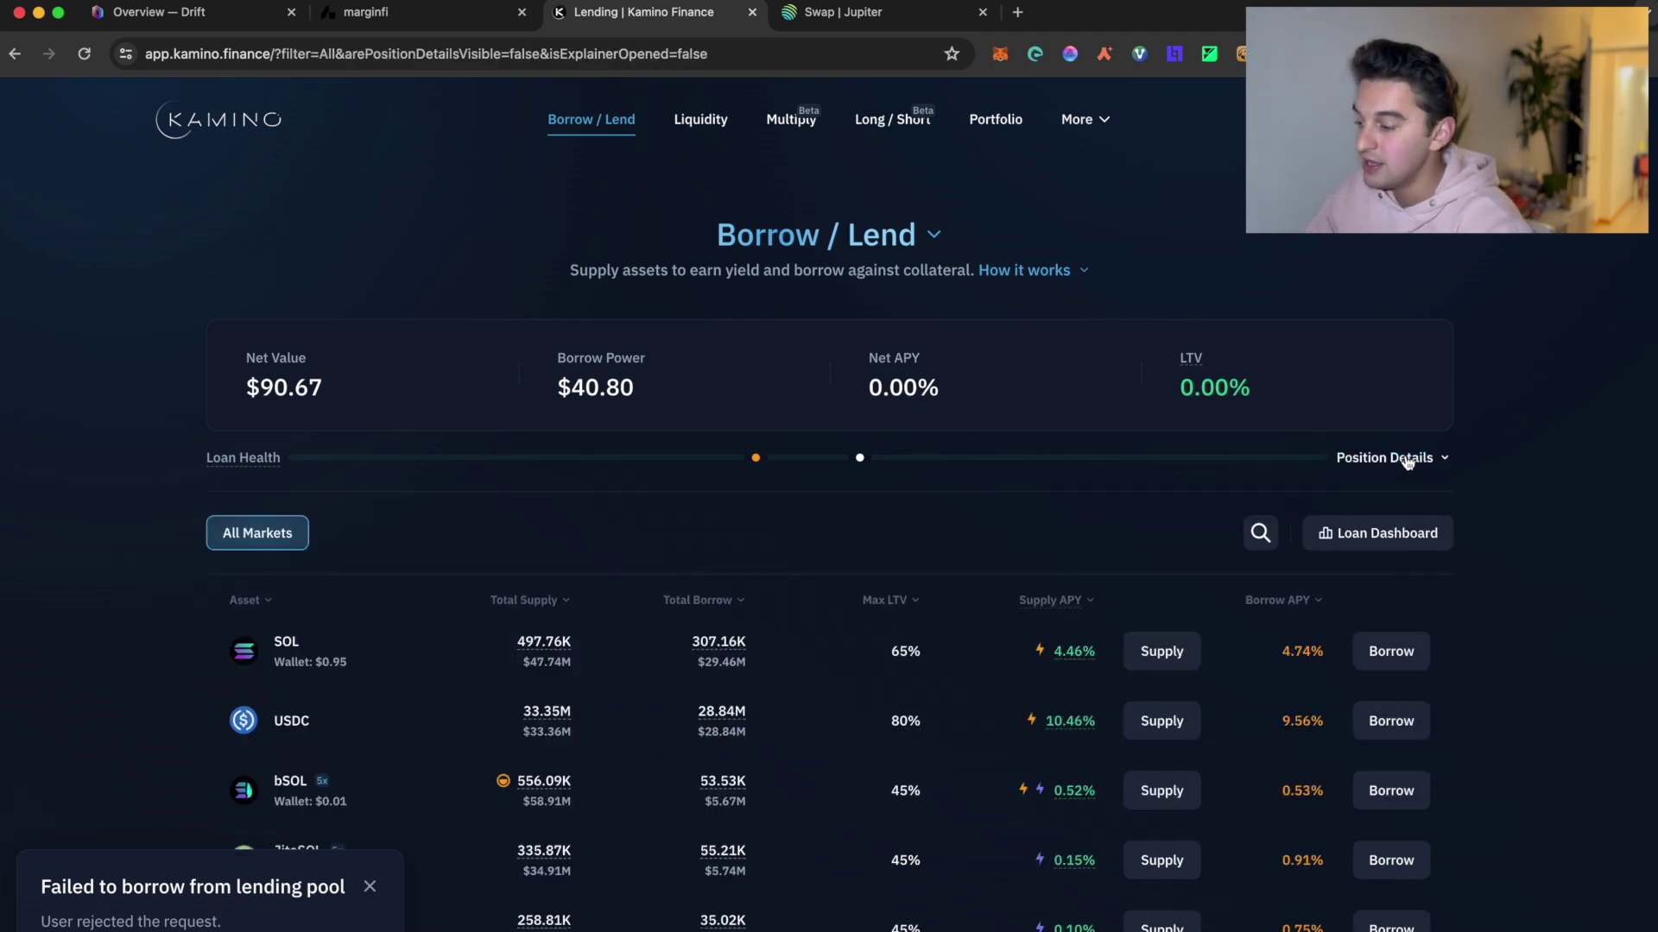
{"action": "left_click", "coordinate": [1407, 459]}
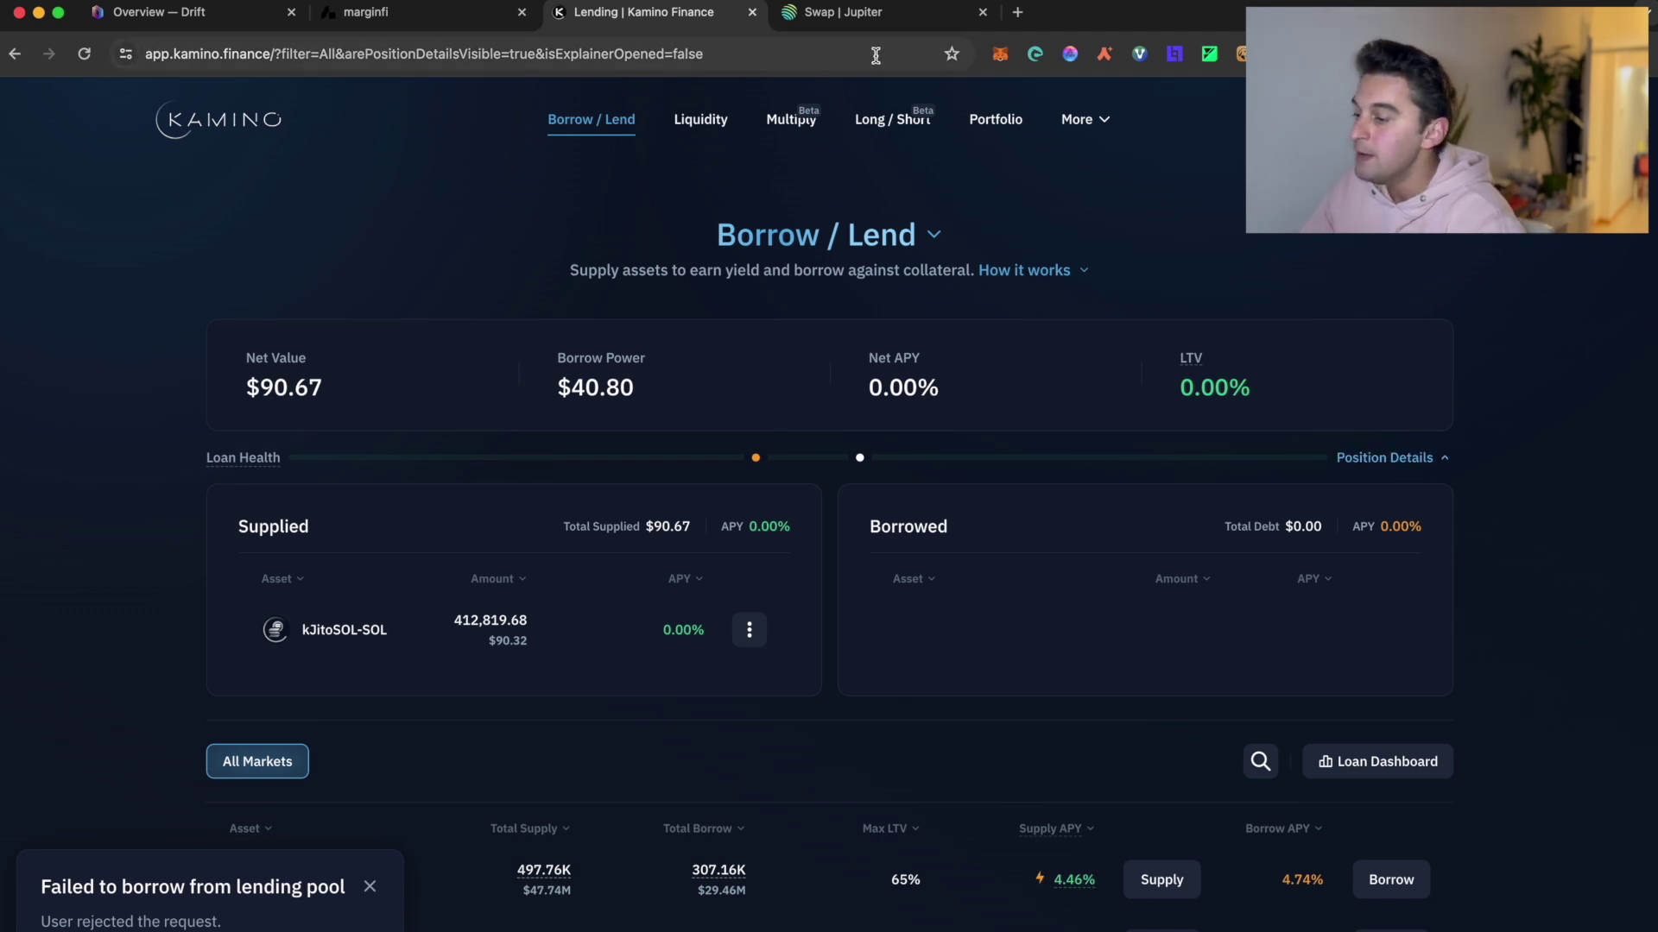
Switch to Jupiter and inspect the SOL to USDC swap form and its paying-token selector
{"action": "left_click", "coordinate": [861, 26]}
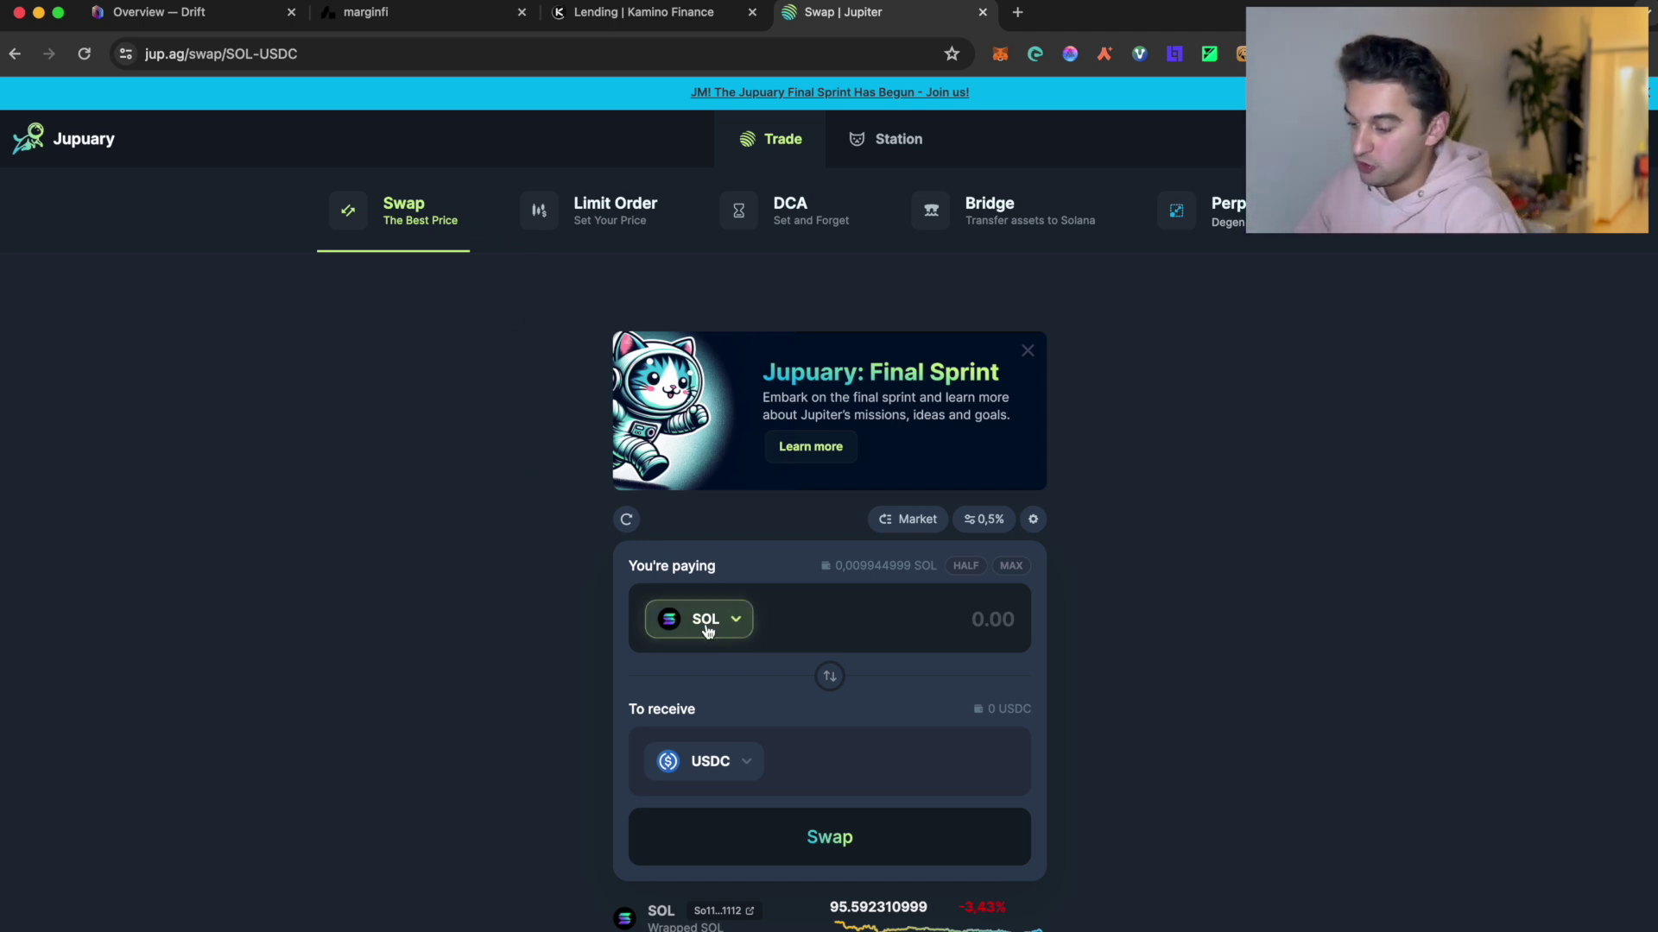
{"action": "scroll", "coordinate": [709, 632], "scroll_direction": "down", "scroll_amount": 2}
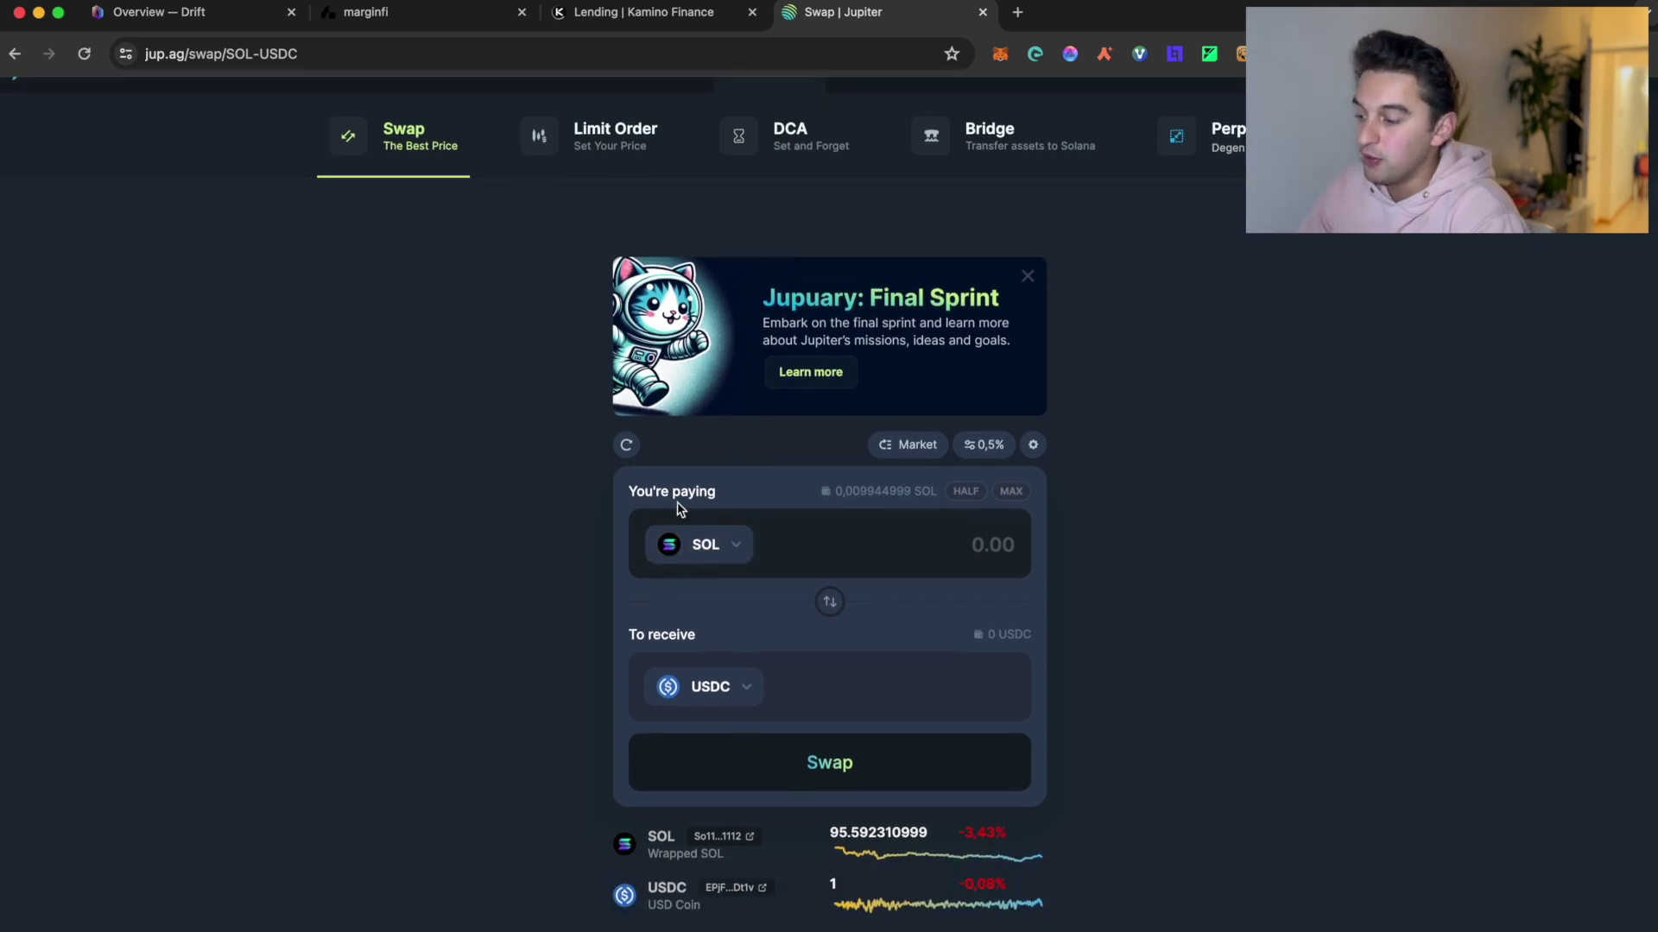
{"action": "left_click", "coordinate": [730, 544]}
{"action": "left_click", "coordinate": [515, 510]}
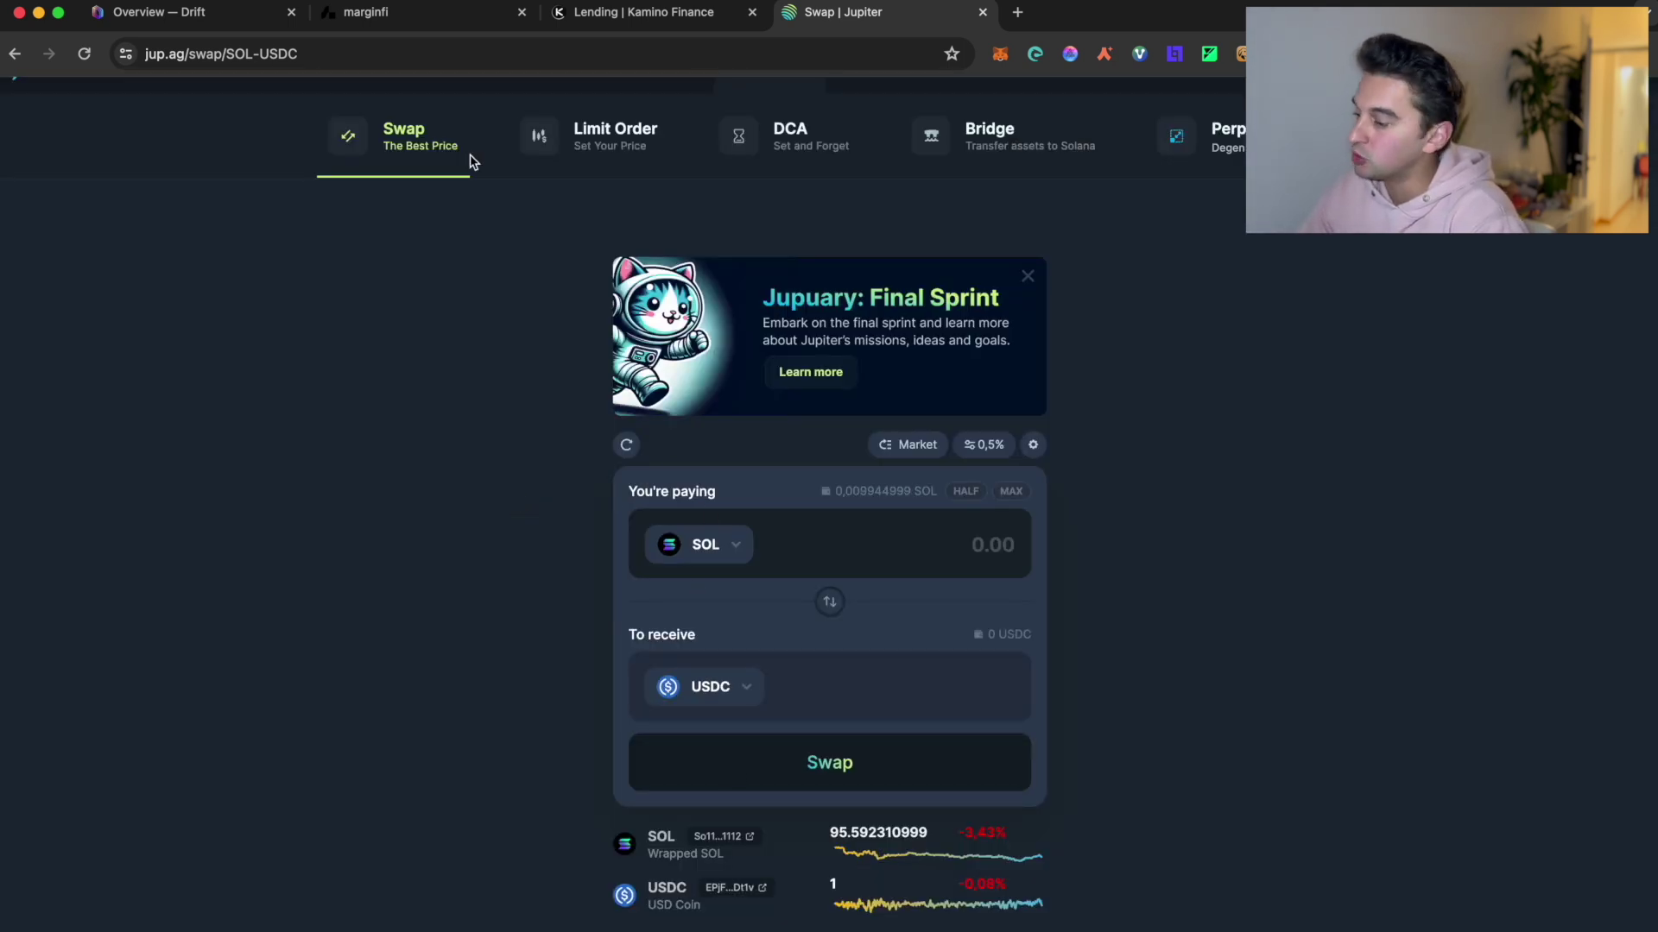
View Jupiter's SOL/USDC limit order page with the chart's price scale compressed, and open the DCA page
{"action": "left_click", "coordinate": [568, 136]}
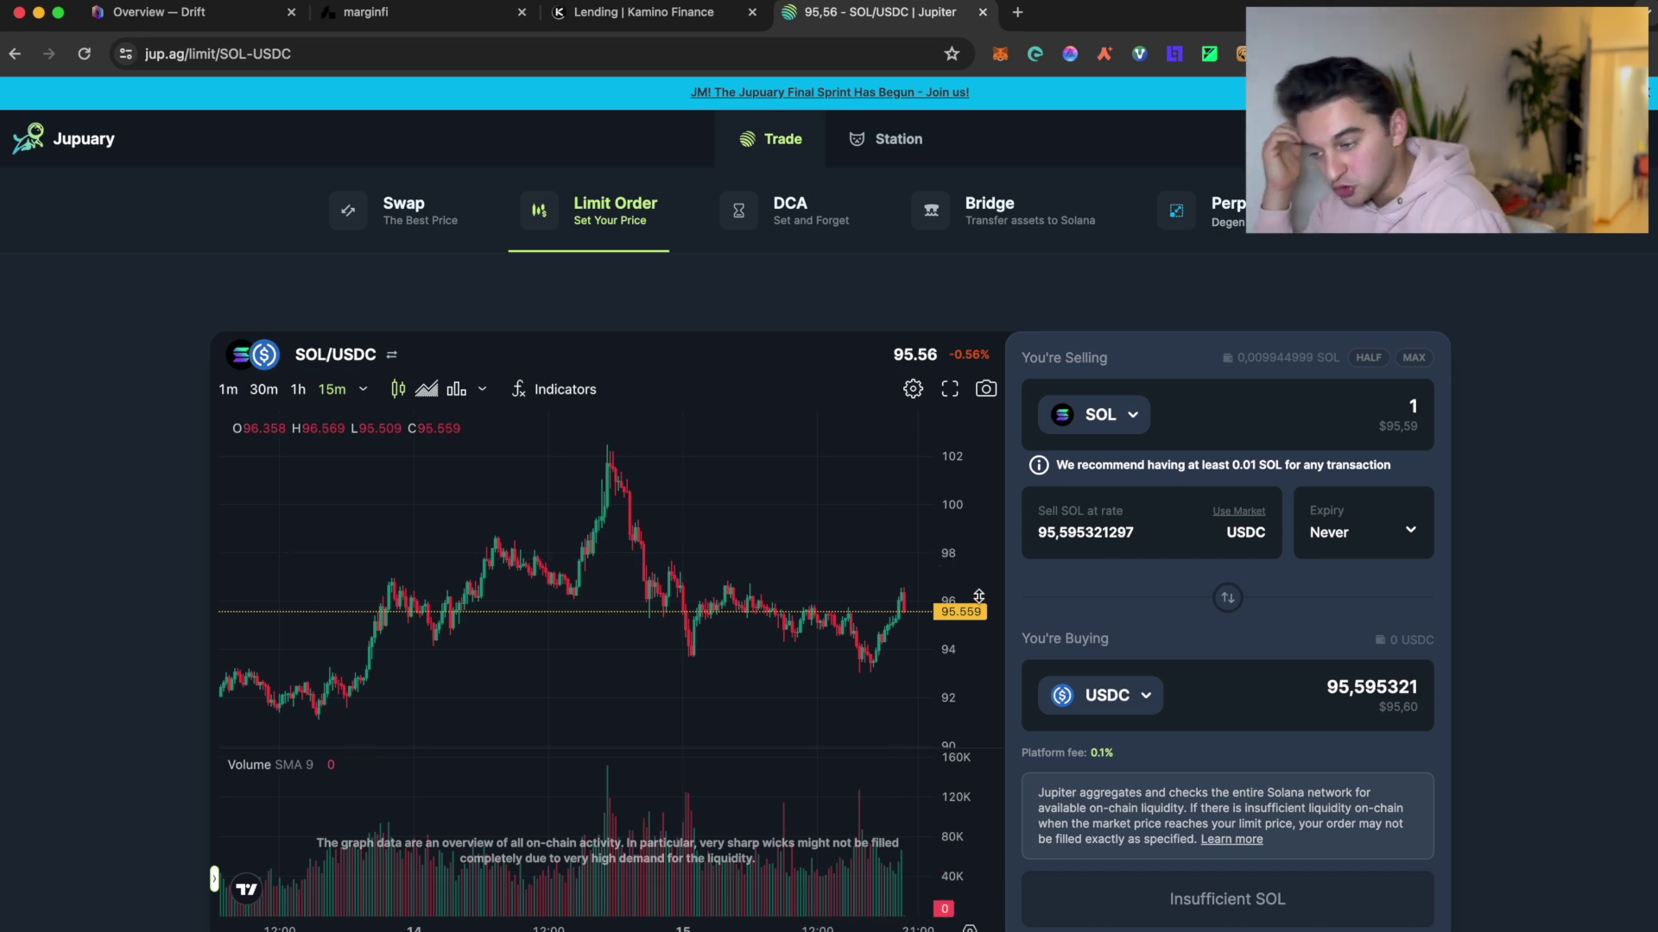
{"action": "left_click_drag", "start_coordinate": [979, 595], "coordinate": [992, 638]}
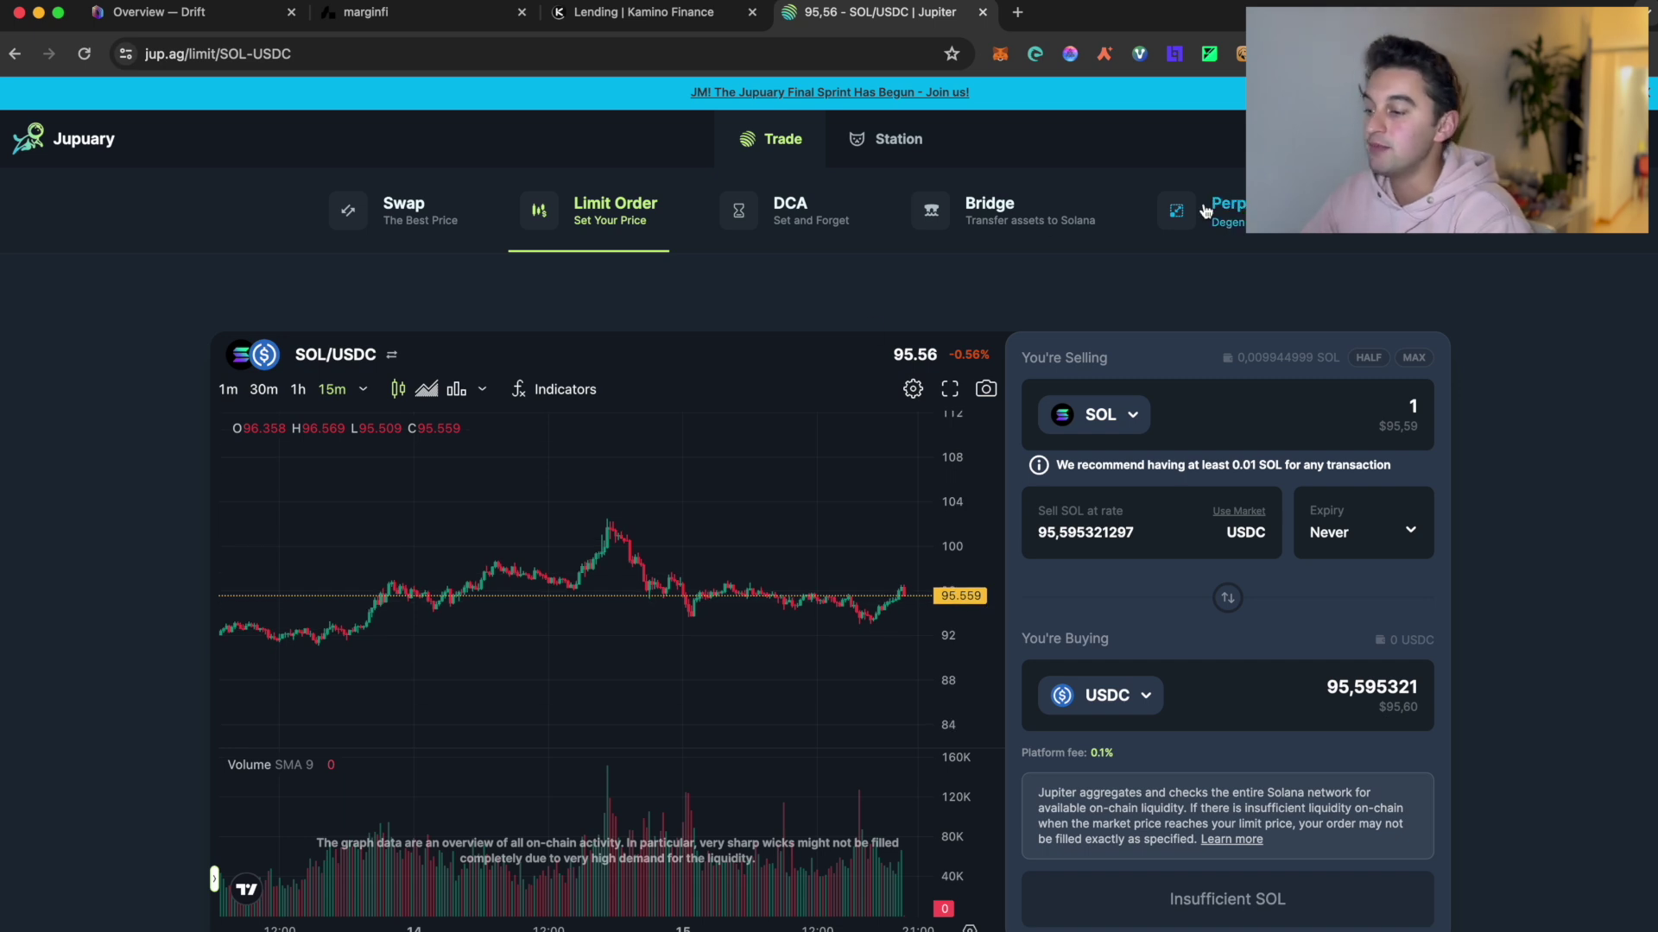
{"action": "left_click", "coordinate": [843, 225]}
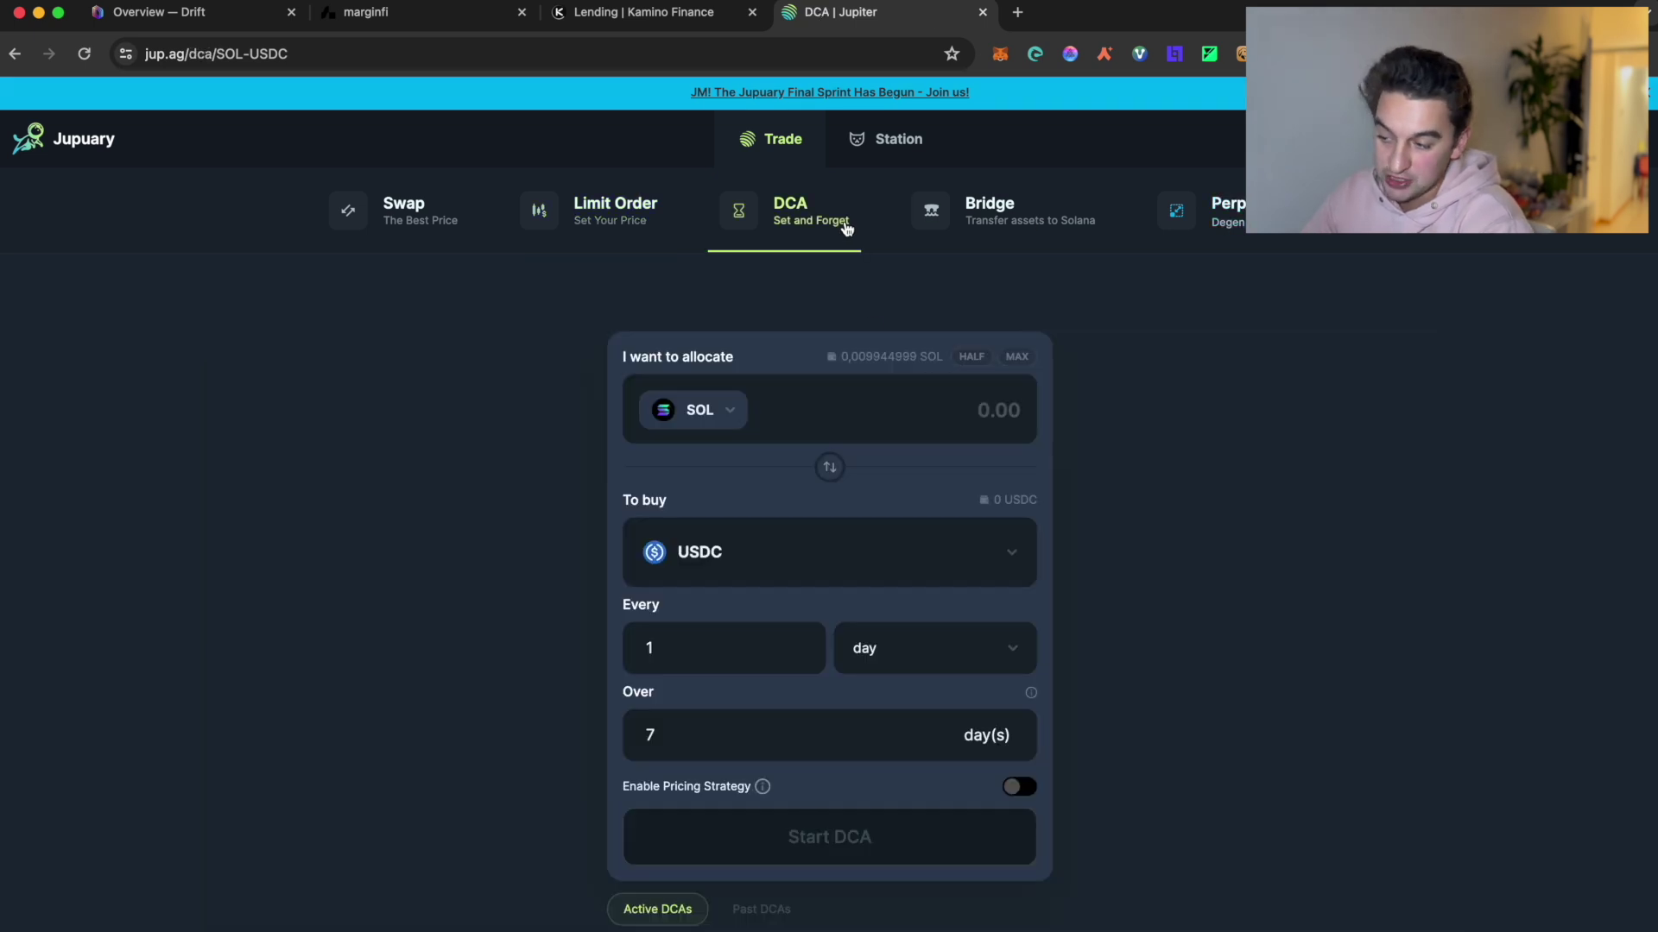
Open Jupiter's Bridge page and review the available quotes for bridging 100 USDC from Ethereum to Solana
{"action": "left_click", "coordinate": [1051, 208]}
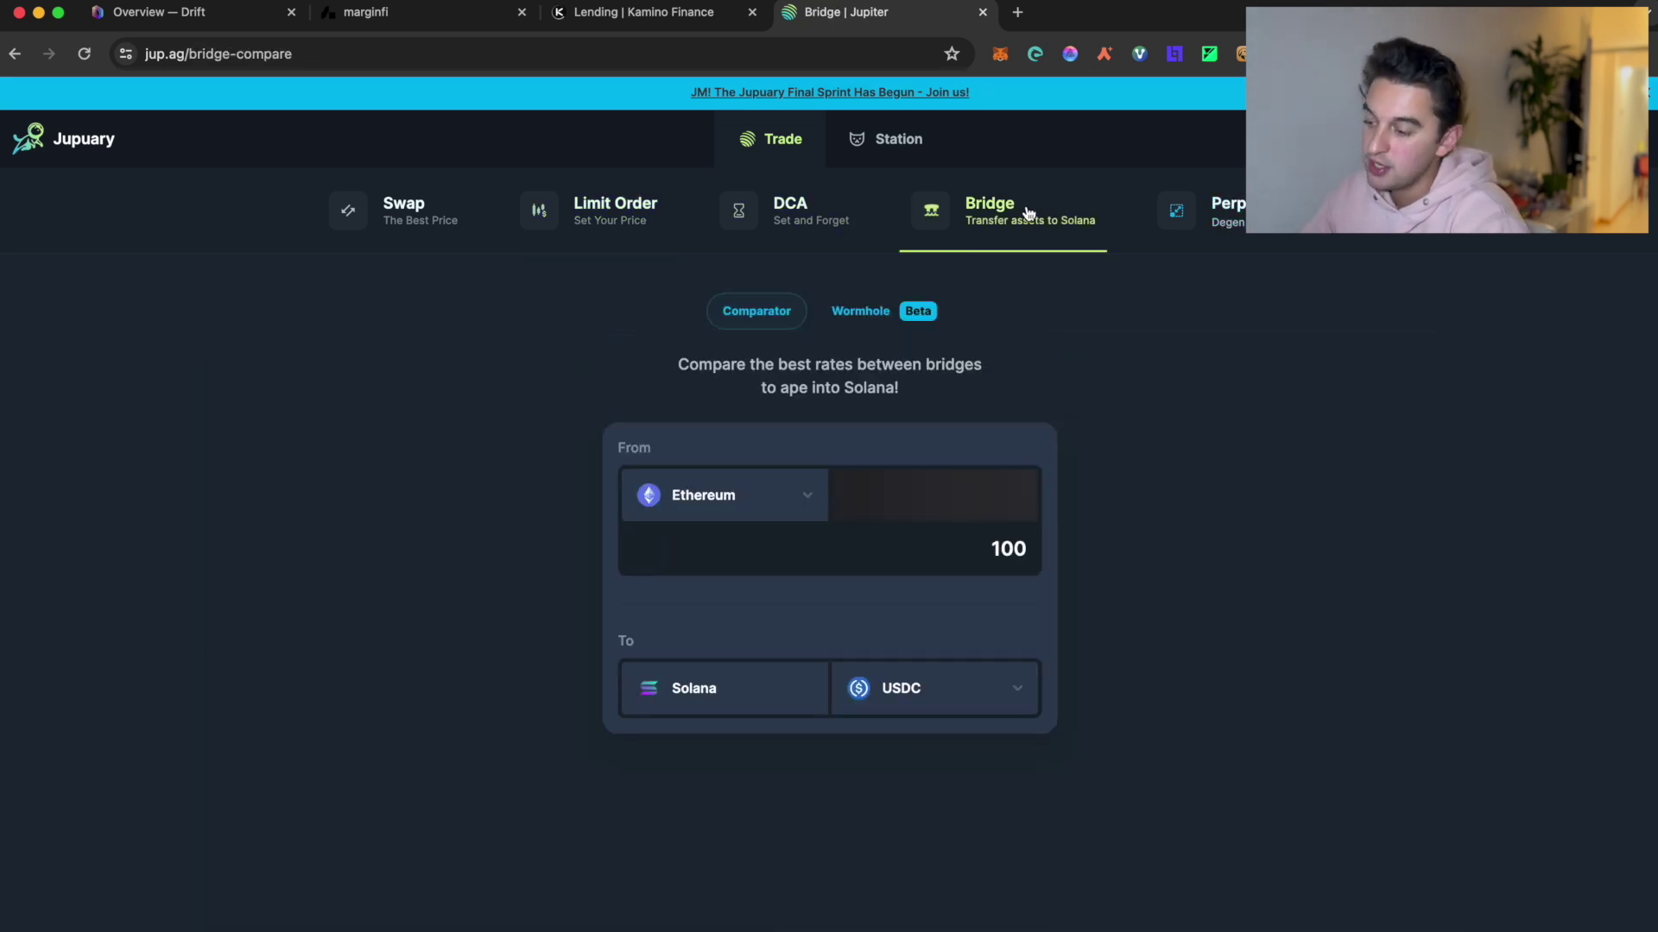
{"action": "scroll", "coordinate": [966, 361], "scroll_direction": "down", "scroll_amount": 3}
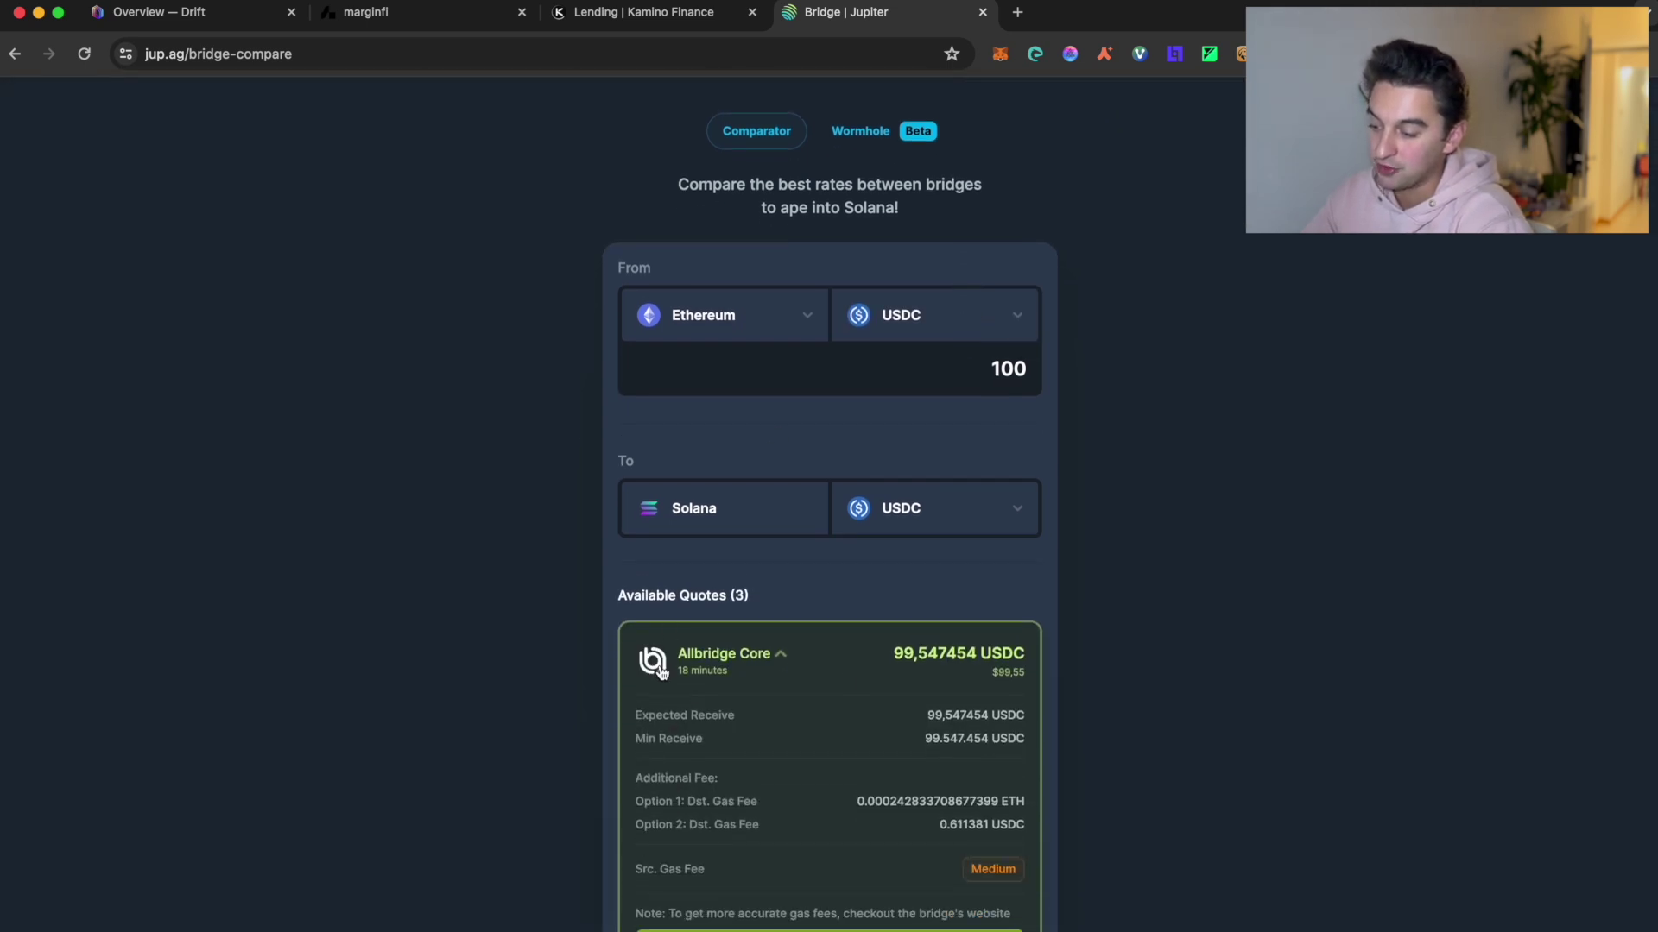
{"action": "scroll", "coordinate": [661, 672], "scroll_direction": "down", "scroll_amount": 2}
{"action": "scroll", "coordinate": [743, 805], "scroll_direction": "down", "scroll_amount": 1}
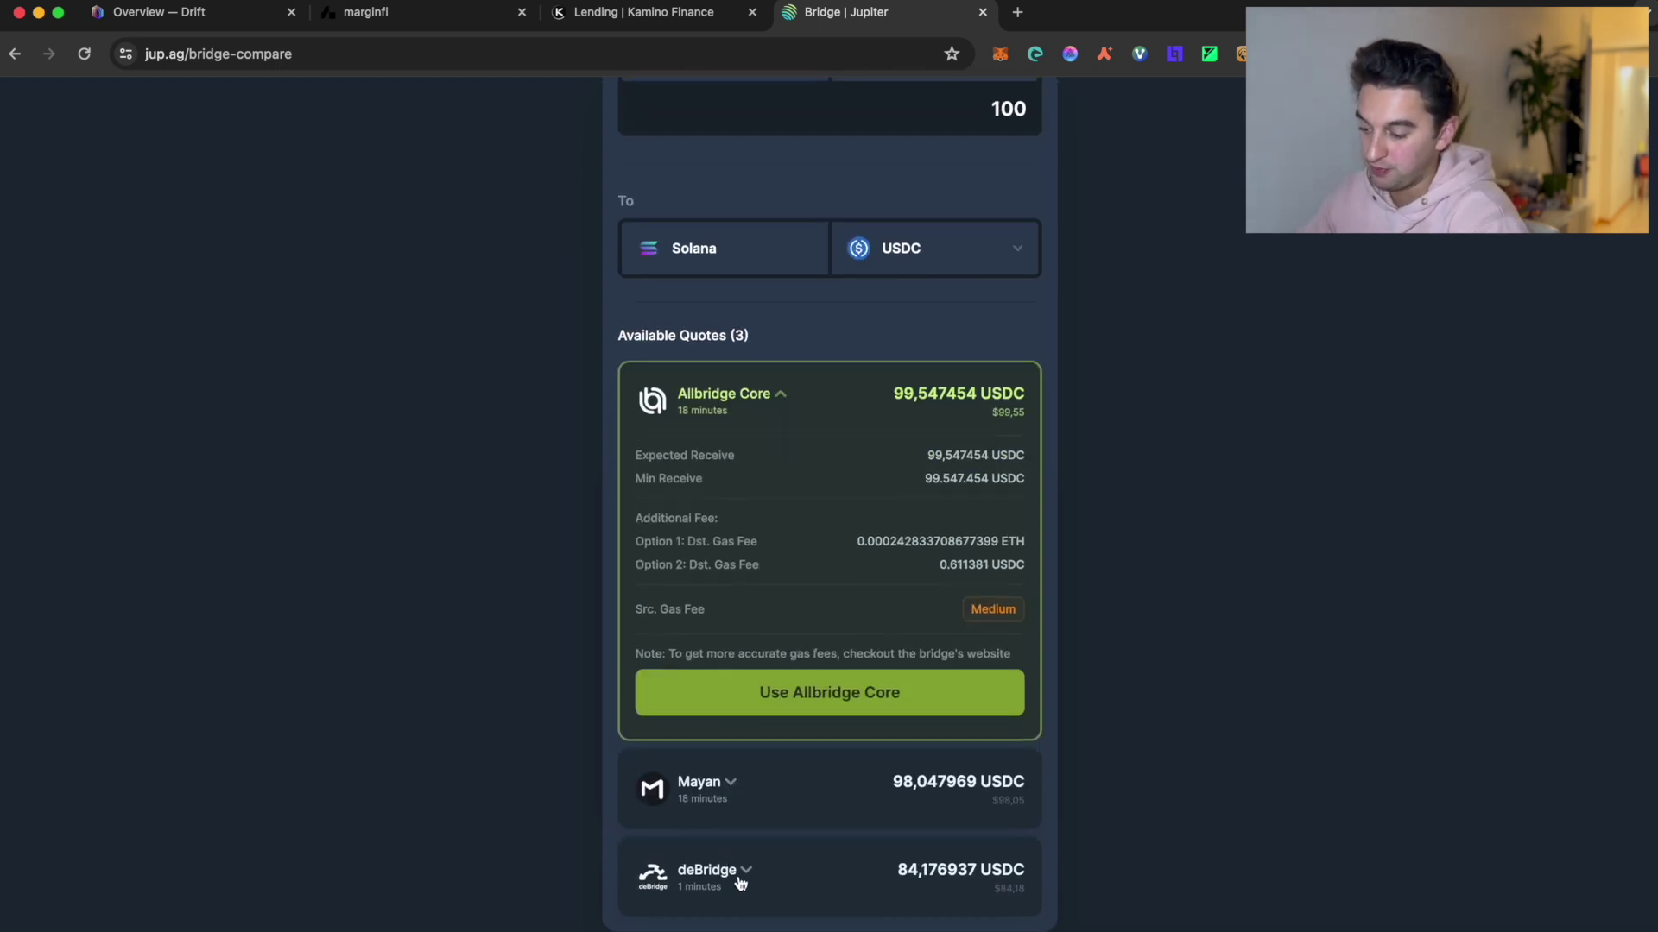
{"action": "scroll", "coordinate": [849, 226], "scroll_direction": "up", "scroll_amount": 5}
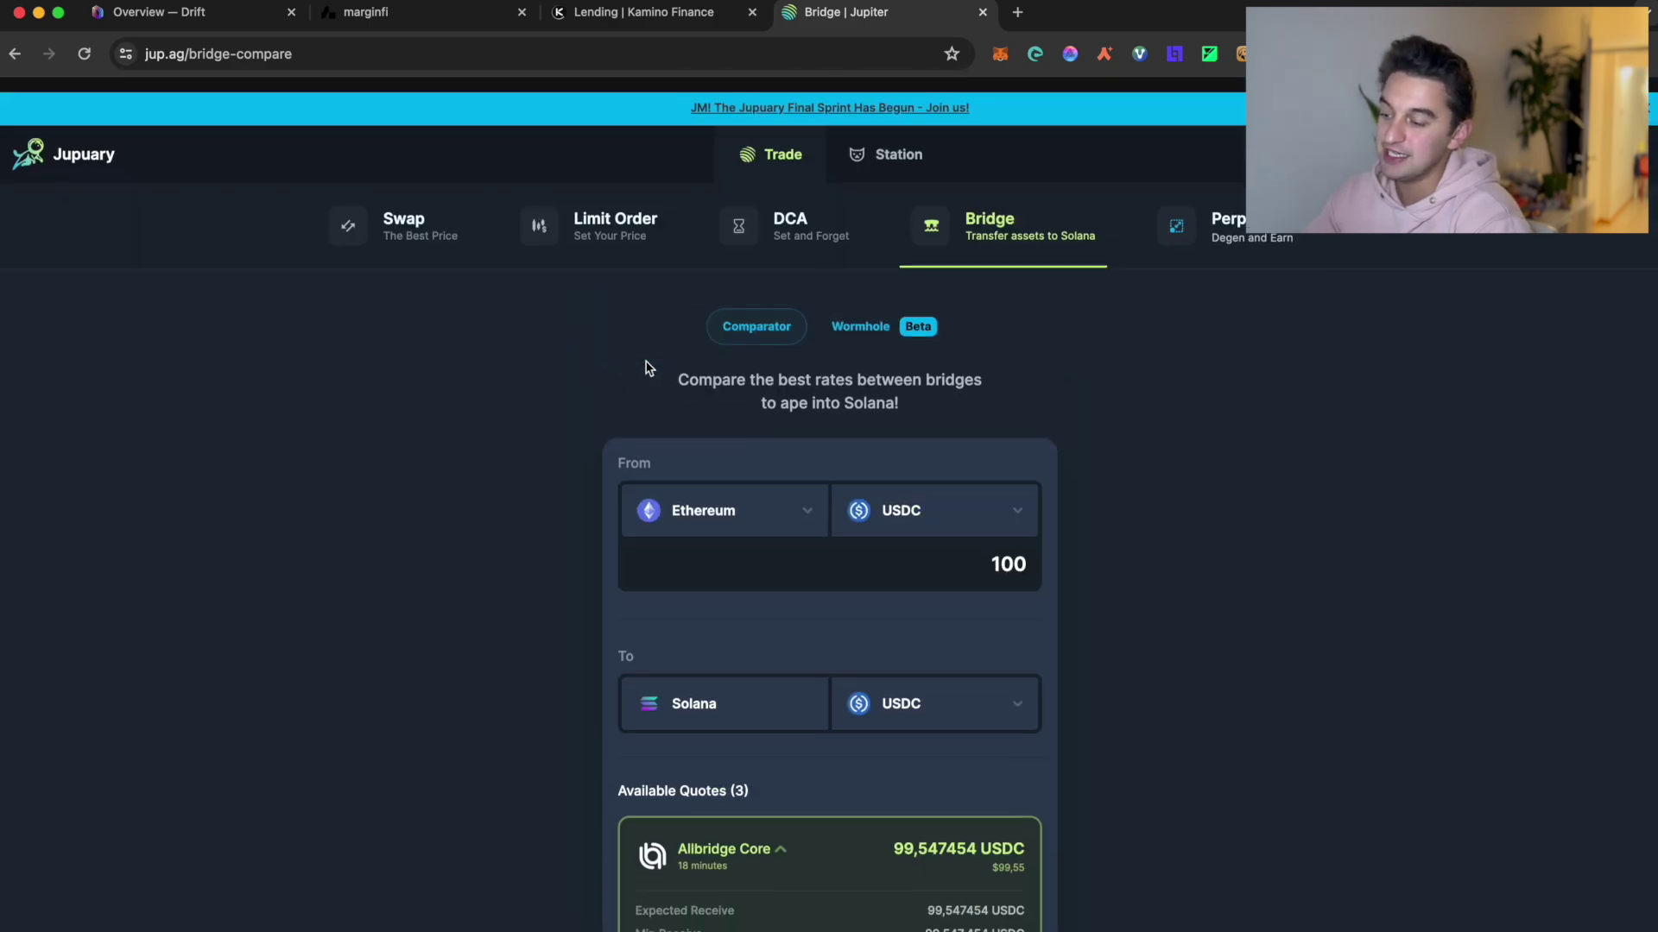
{"action": "scroll", "coordinate": [759, 578], "scroll_direction": "down", "scroll_amount": 5}
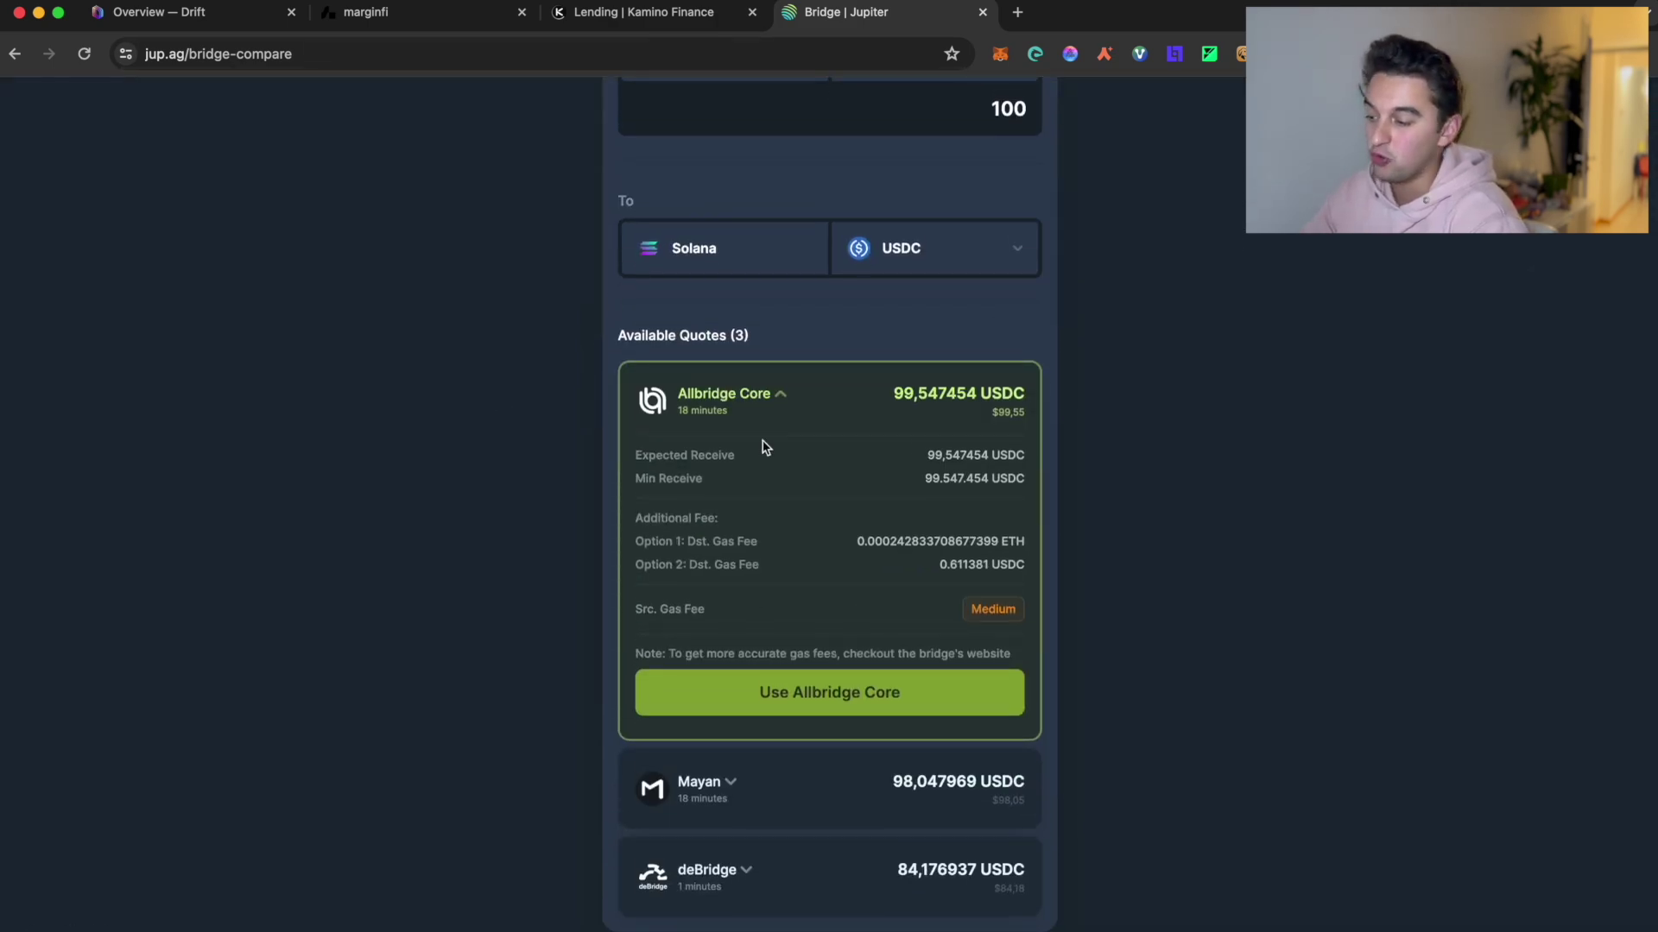
{"action": "scroll", "coordinate": [763, 396], "scroll_direction": "up", "scroll_amount": 3}
{"action": "scroll", "coordinate": [763, 395], "scroll_direction": "down", "scroll_amount": 1}
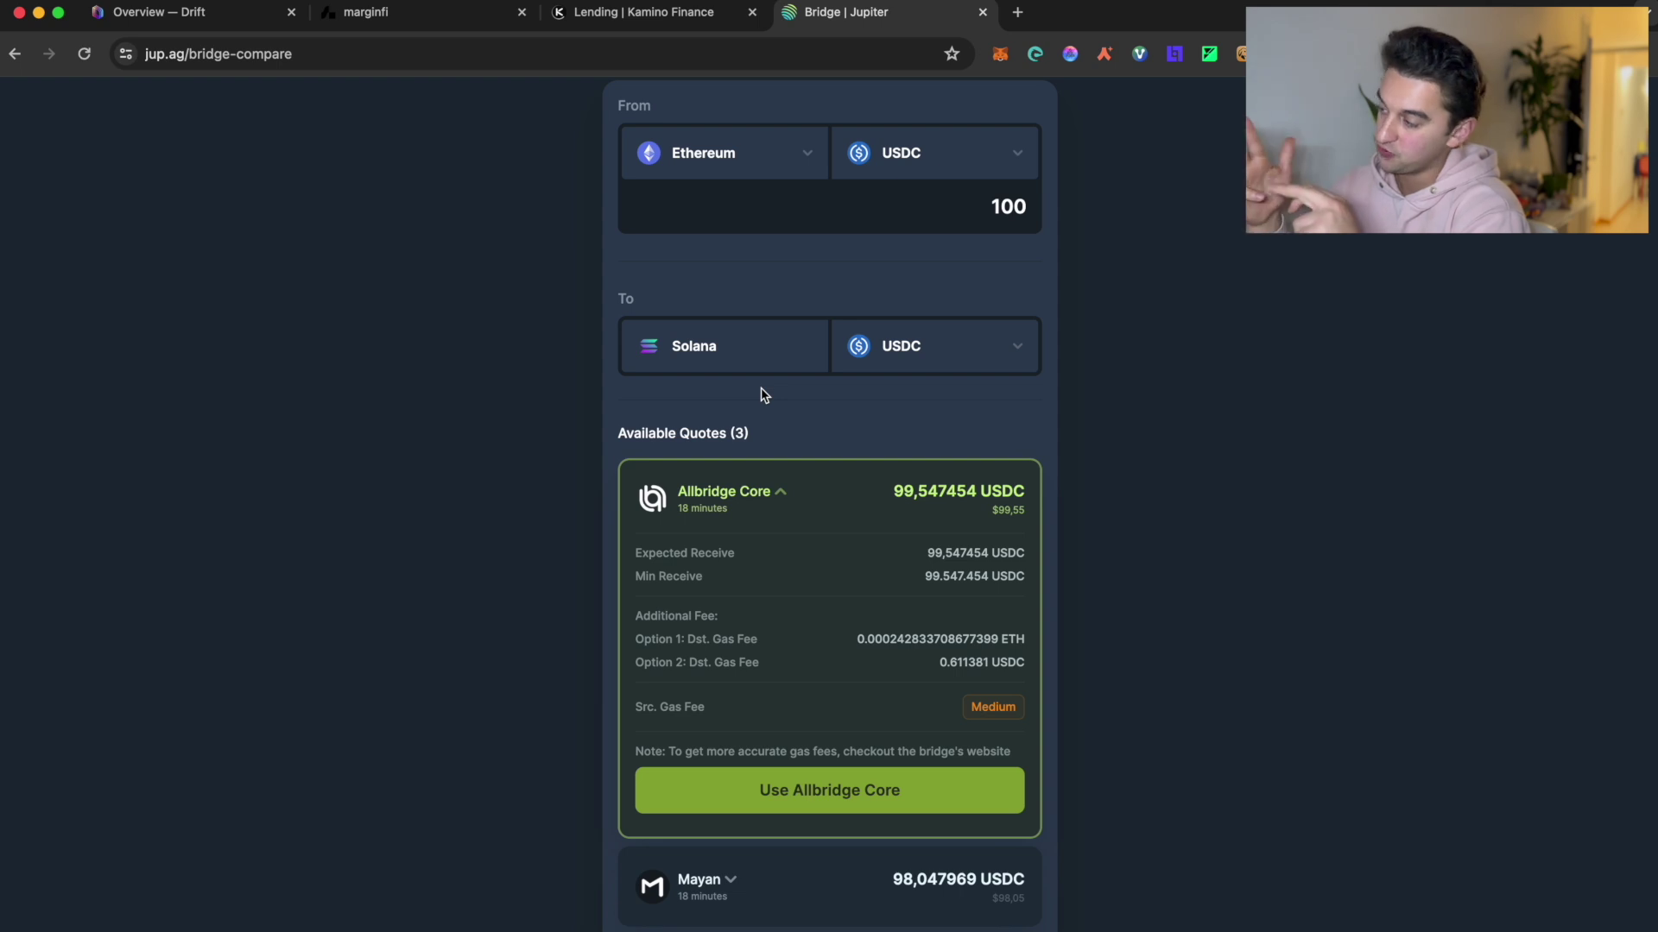
Revisit the open marginfi points page, then return to Jupiter's bridge comparator
{"action": "left_click", "coordinate": [383, 21]}
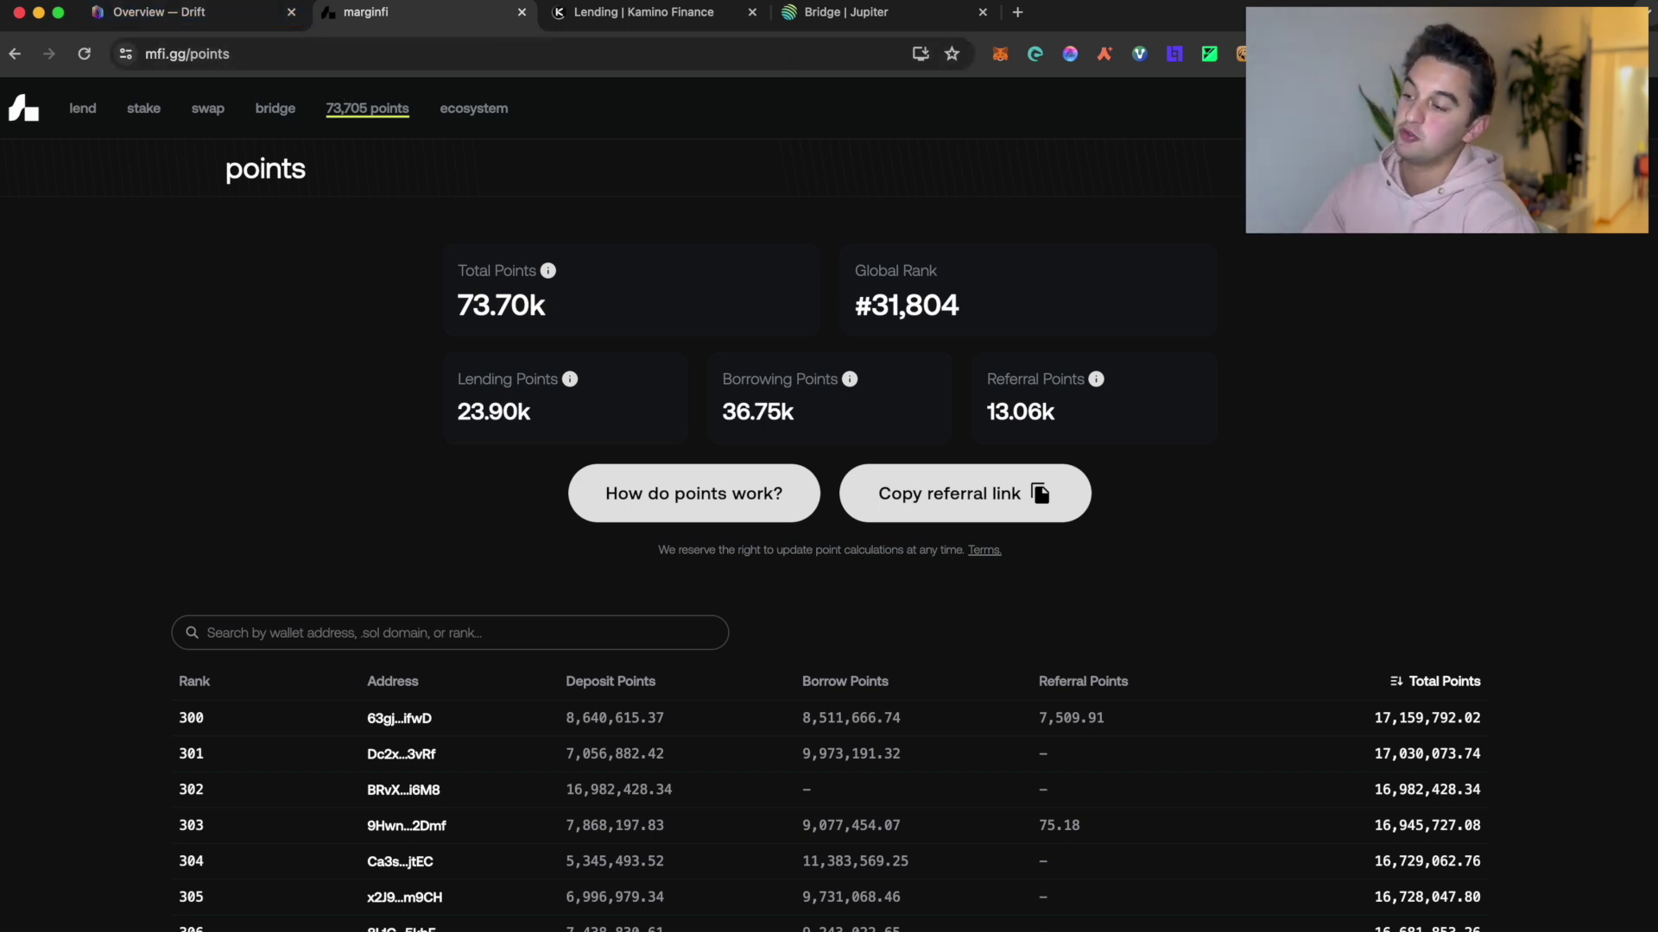
{"action": "left_click", "coordinate": [887, 19]}
{"action": "scroll", "coordinate": [940, 470], "scroll_direction": "up", "scroll_amount": 5}
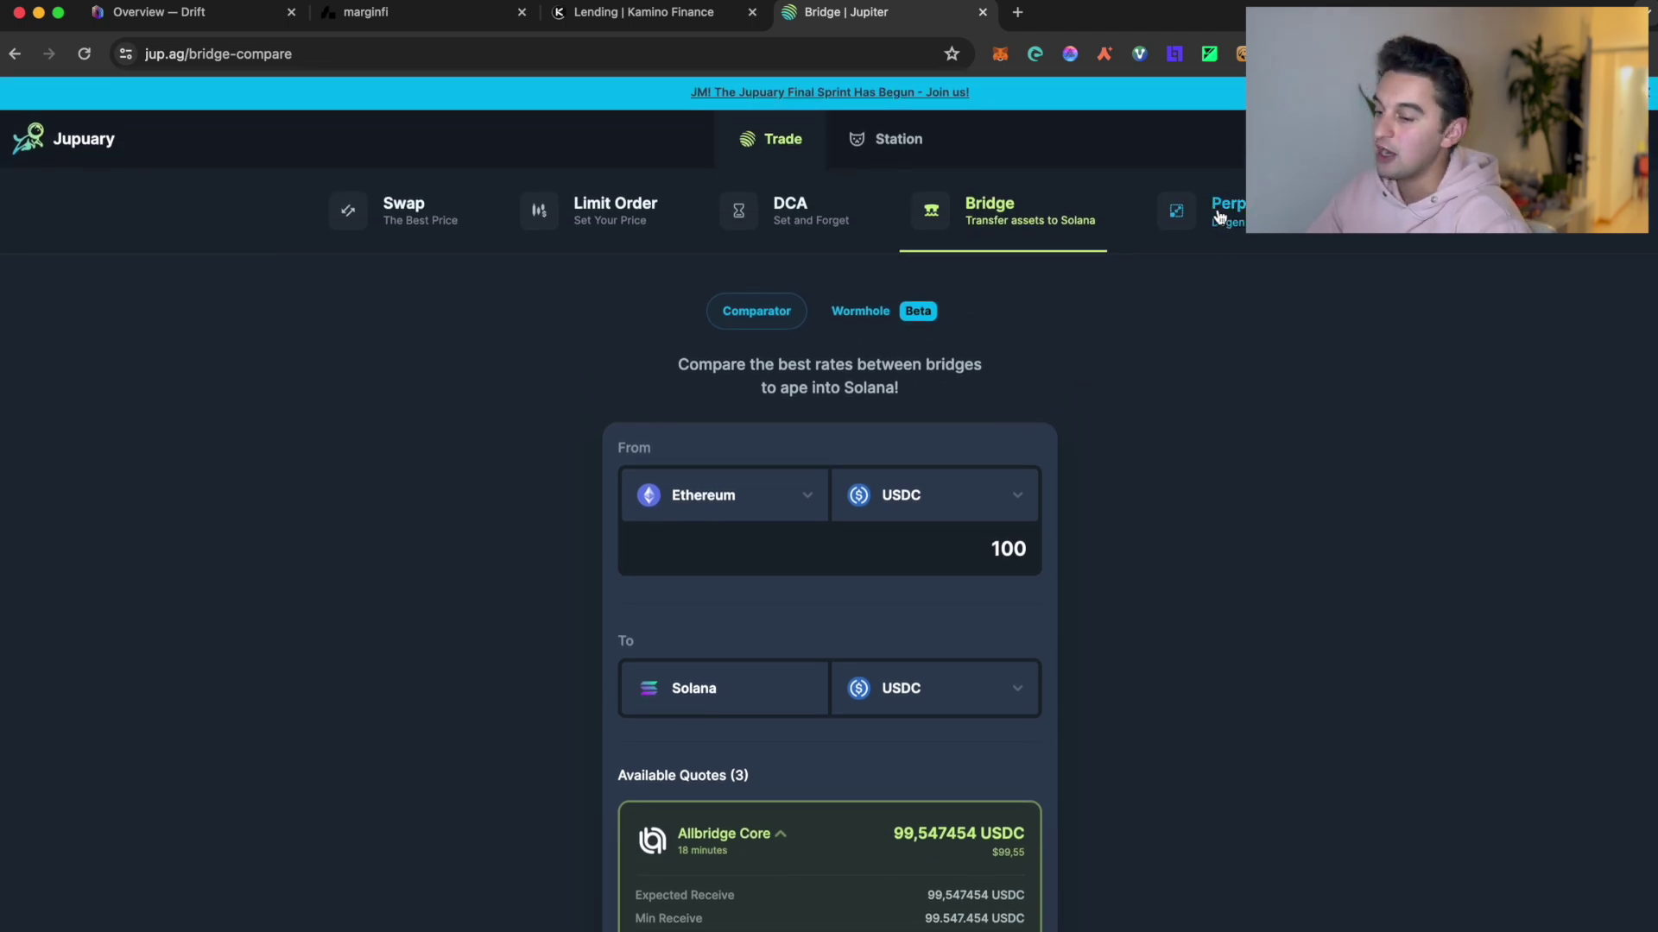
Open Jupiter's perpetuals trading page and shift the SOL-PERP chart back to leave space after the latest candles
{"action": "left_click", "coordinate": [1219, 216]}
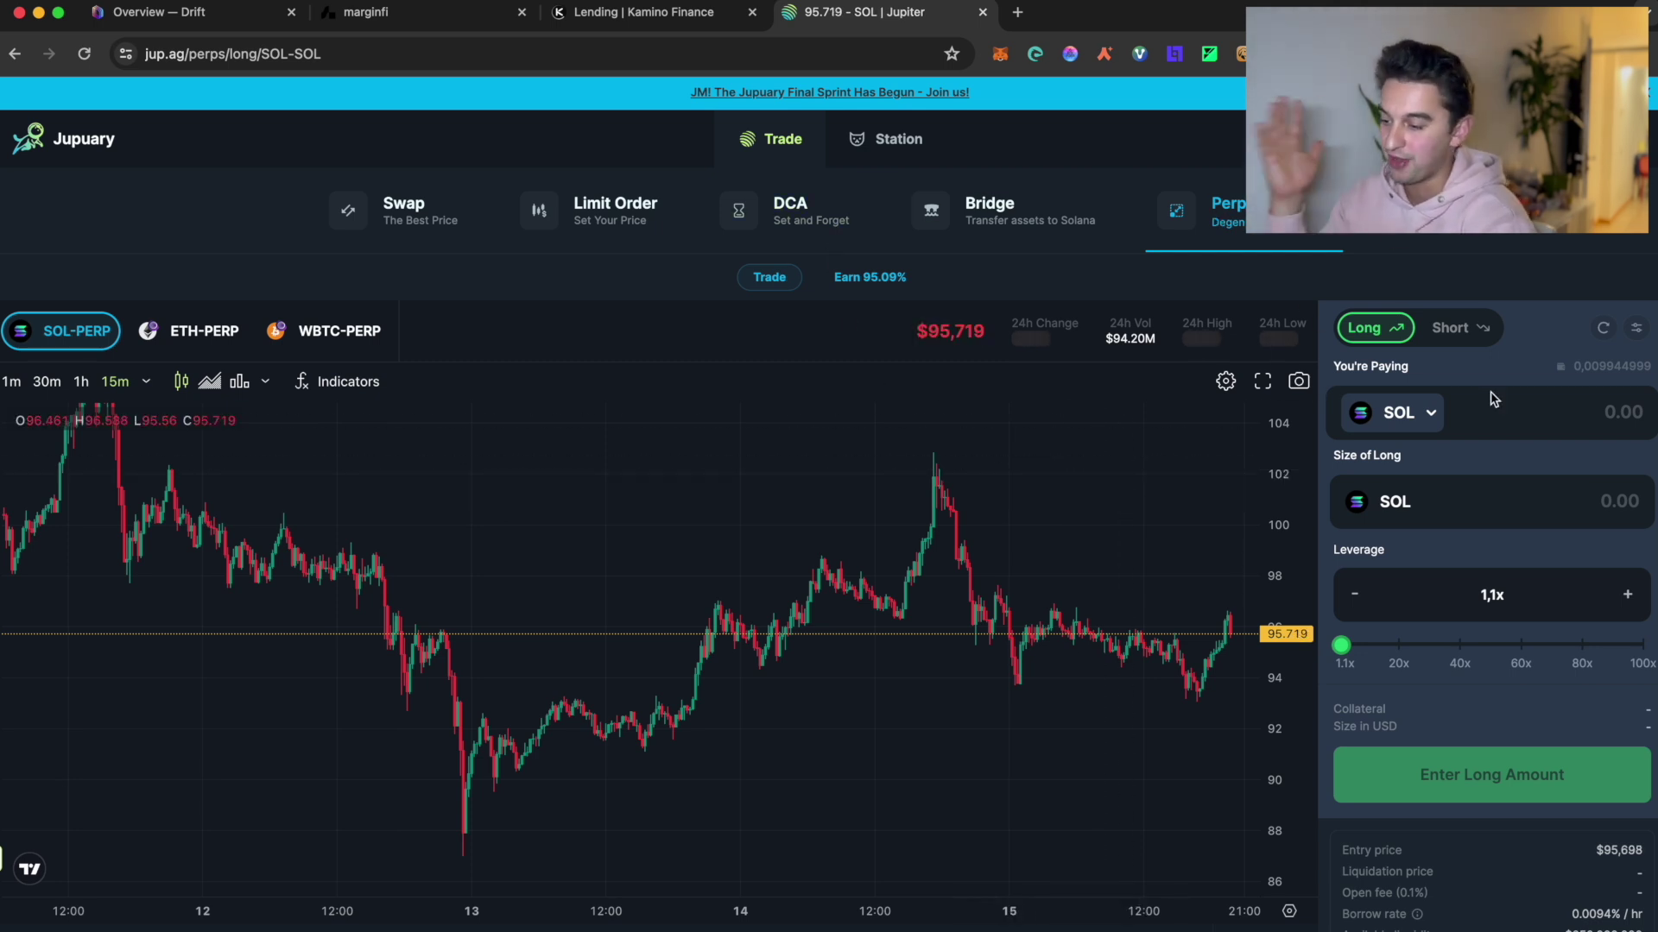
{"action": "scroll", "coordinate": [1494, 399], "scroll_direction": "down", "scroll_amount": 1}
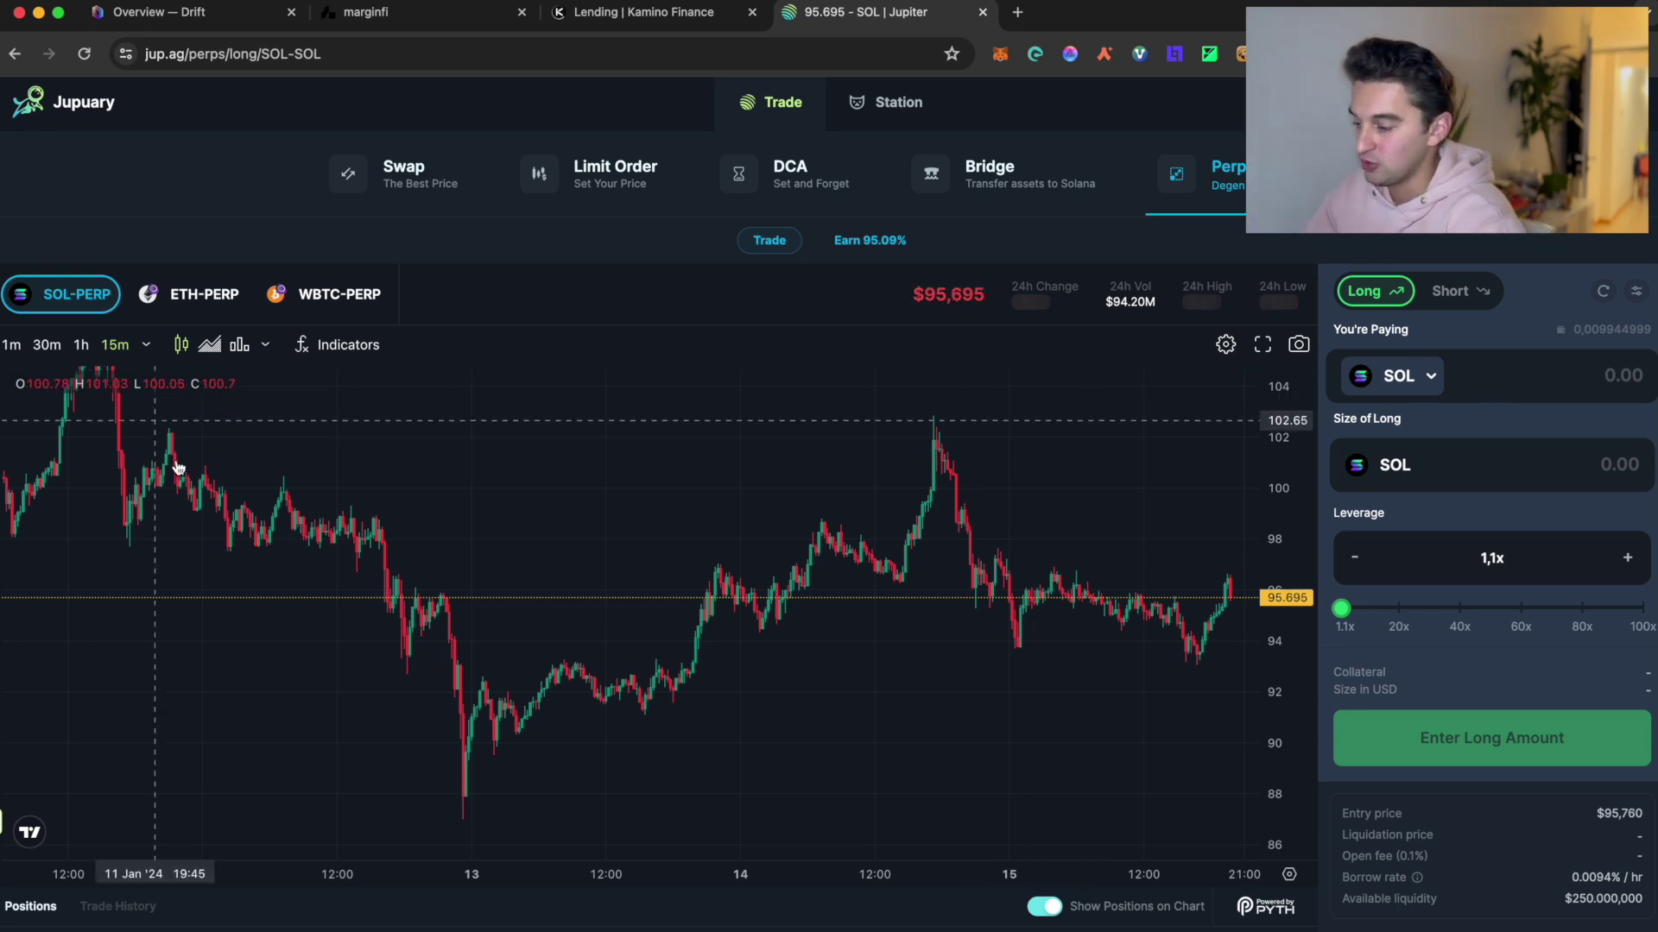
{"action": "left_click_drag", "start_coordinate": [866, 519], "coordinate": [715, 520]}
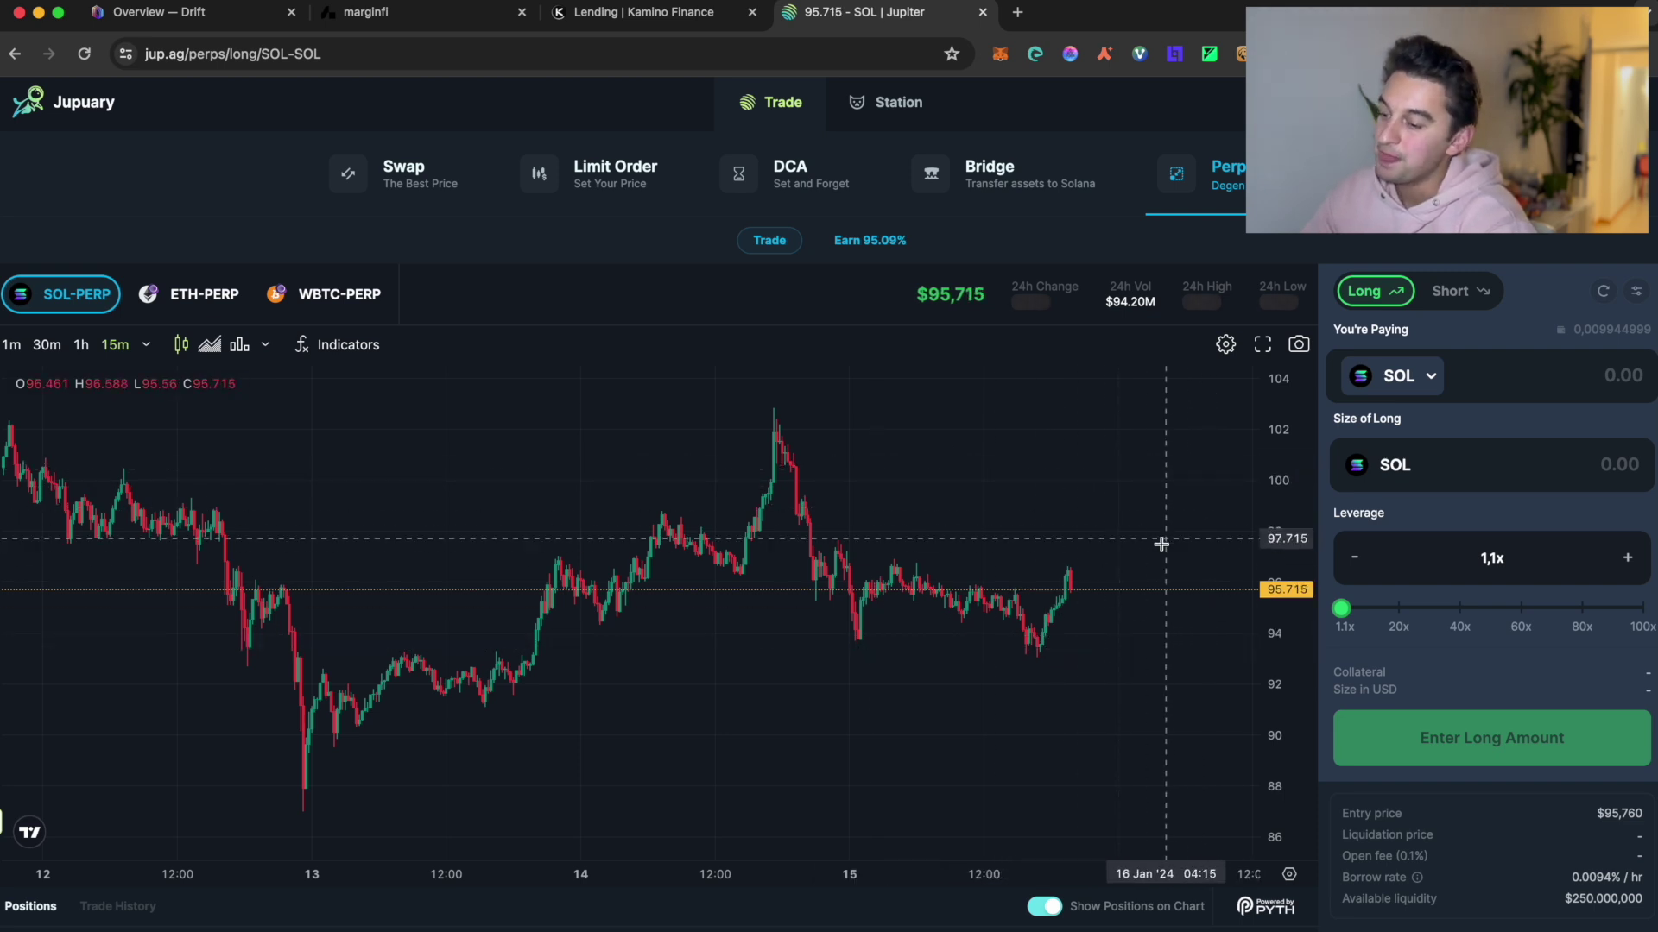
Set the leverage of the SOL long position to 2x
{"action": "left_click", "coordinate": [1624, 560]}
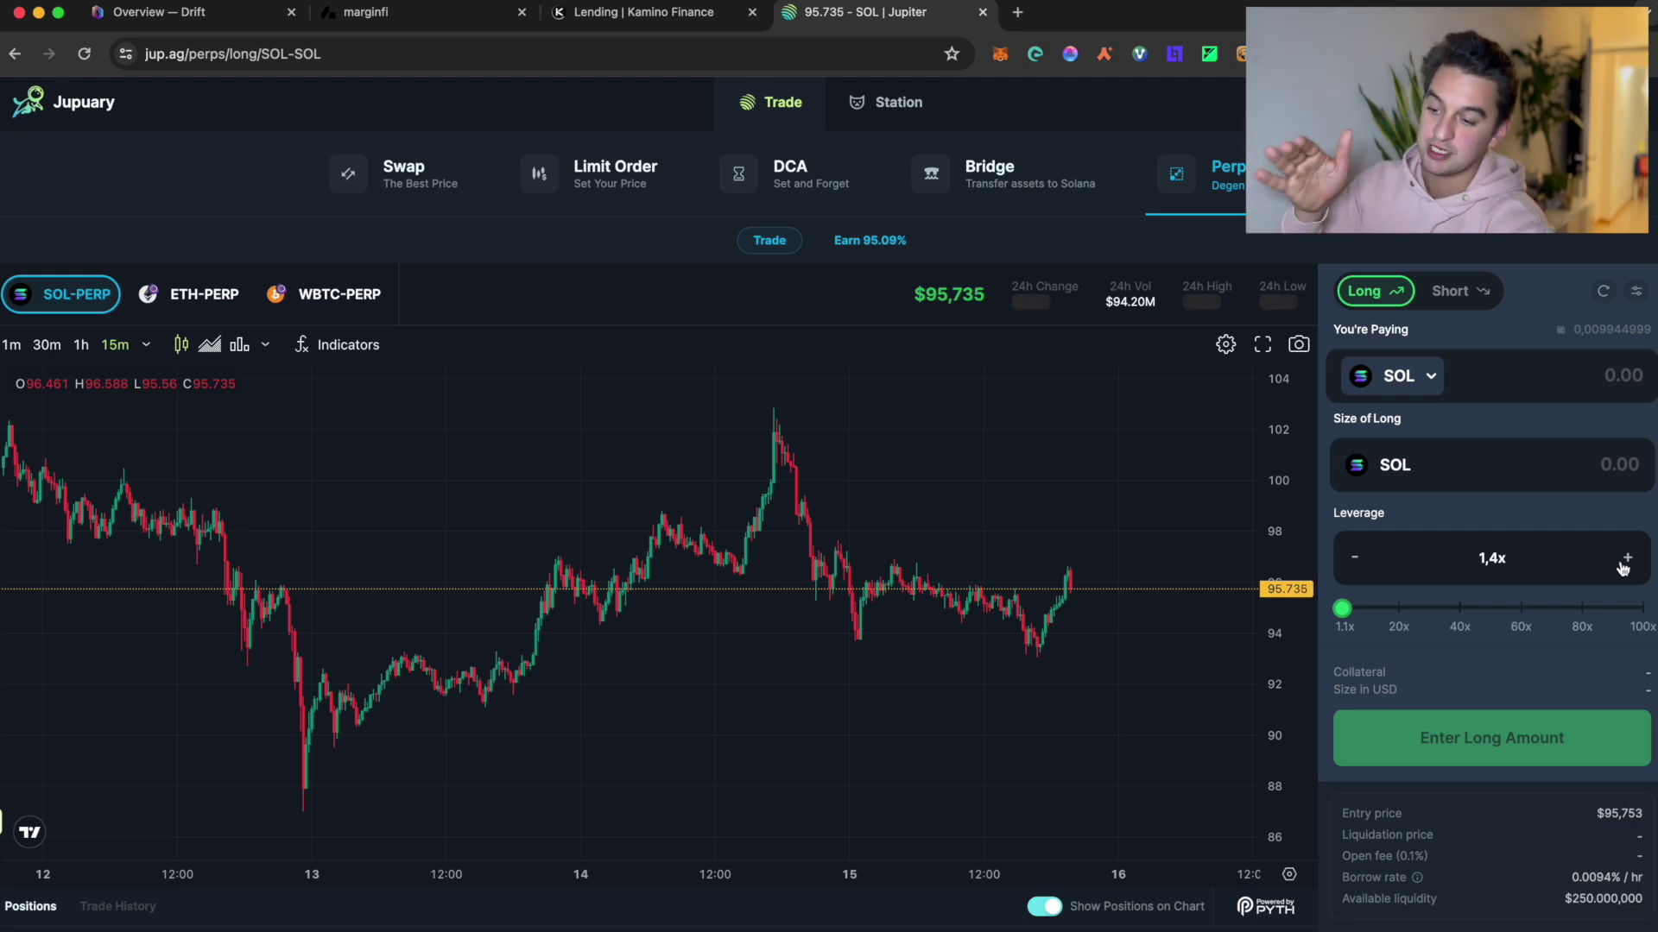
{"action": "left_click", "coordinate": [1624, 560]}
{"action": "left_click", "coordinate": [1623, 561]}
{"action": "left_click", "coordinate": [1624, 561]}
{"action": "left_click", "coordinate": [1623, 560]}
{"action": "left_click", "coordinate": [1624, 560]}
{"action": "left_click", "coordinate": [1624, 561]}
{"action": "left_click", "coordinate": [1624, 560]}
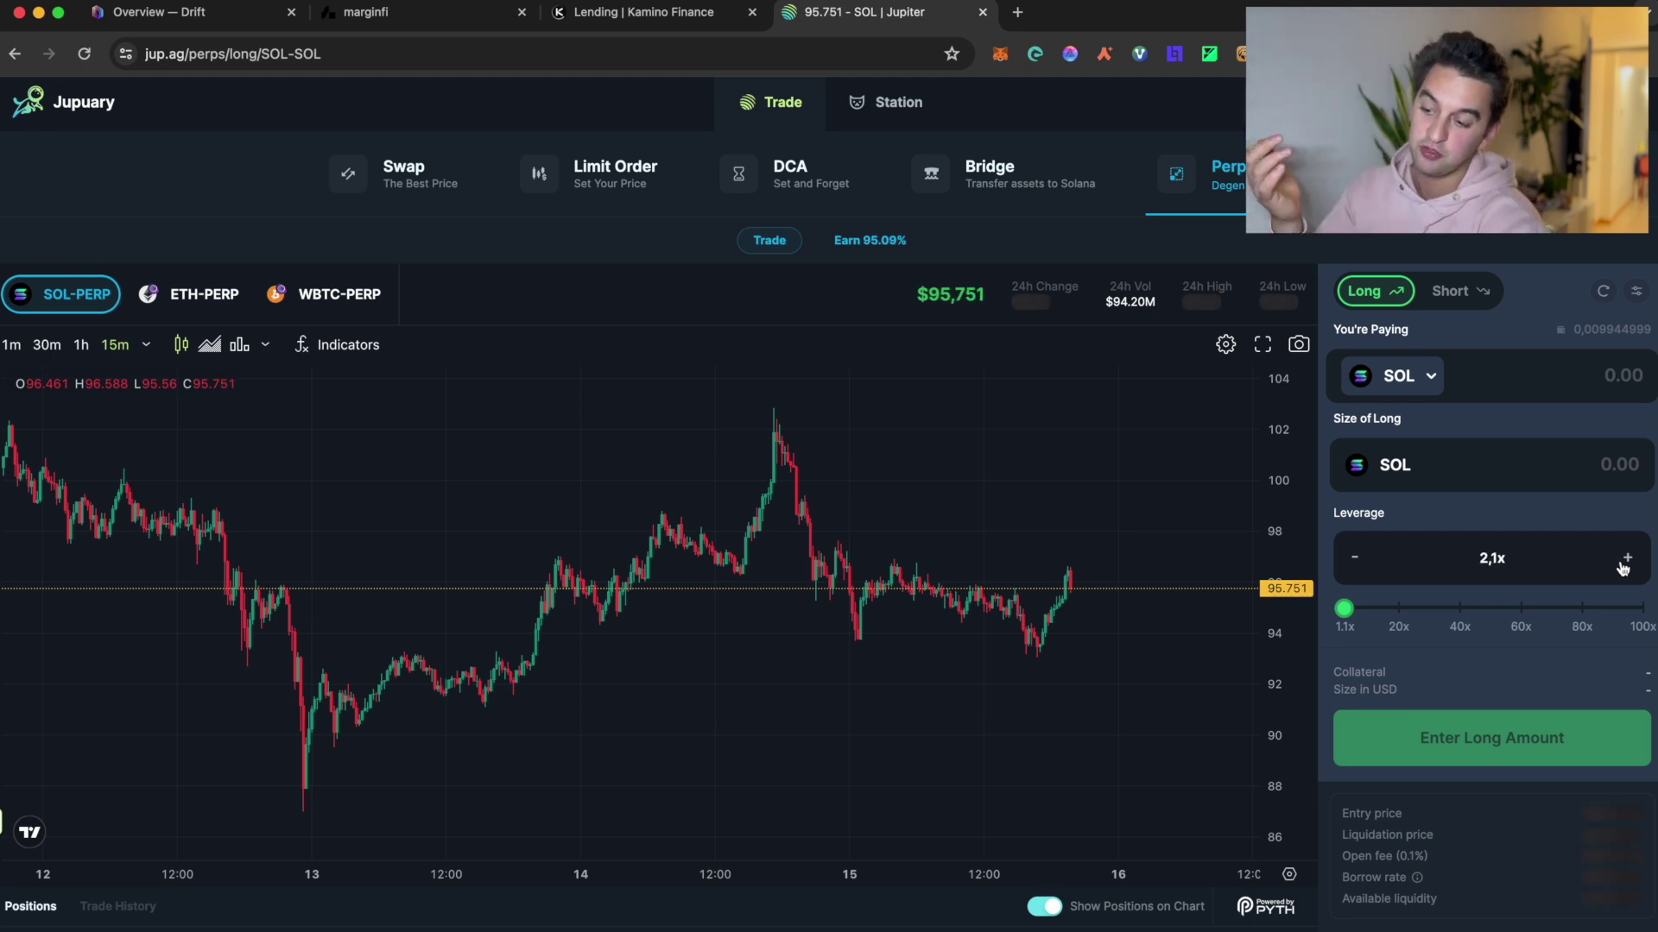
{"action": "left_click", "coordinate": [1354, 559]}
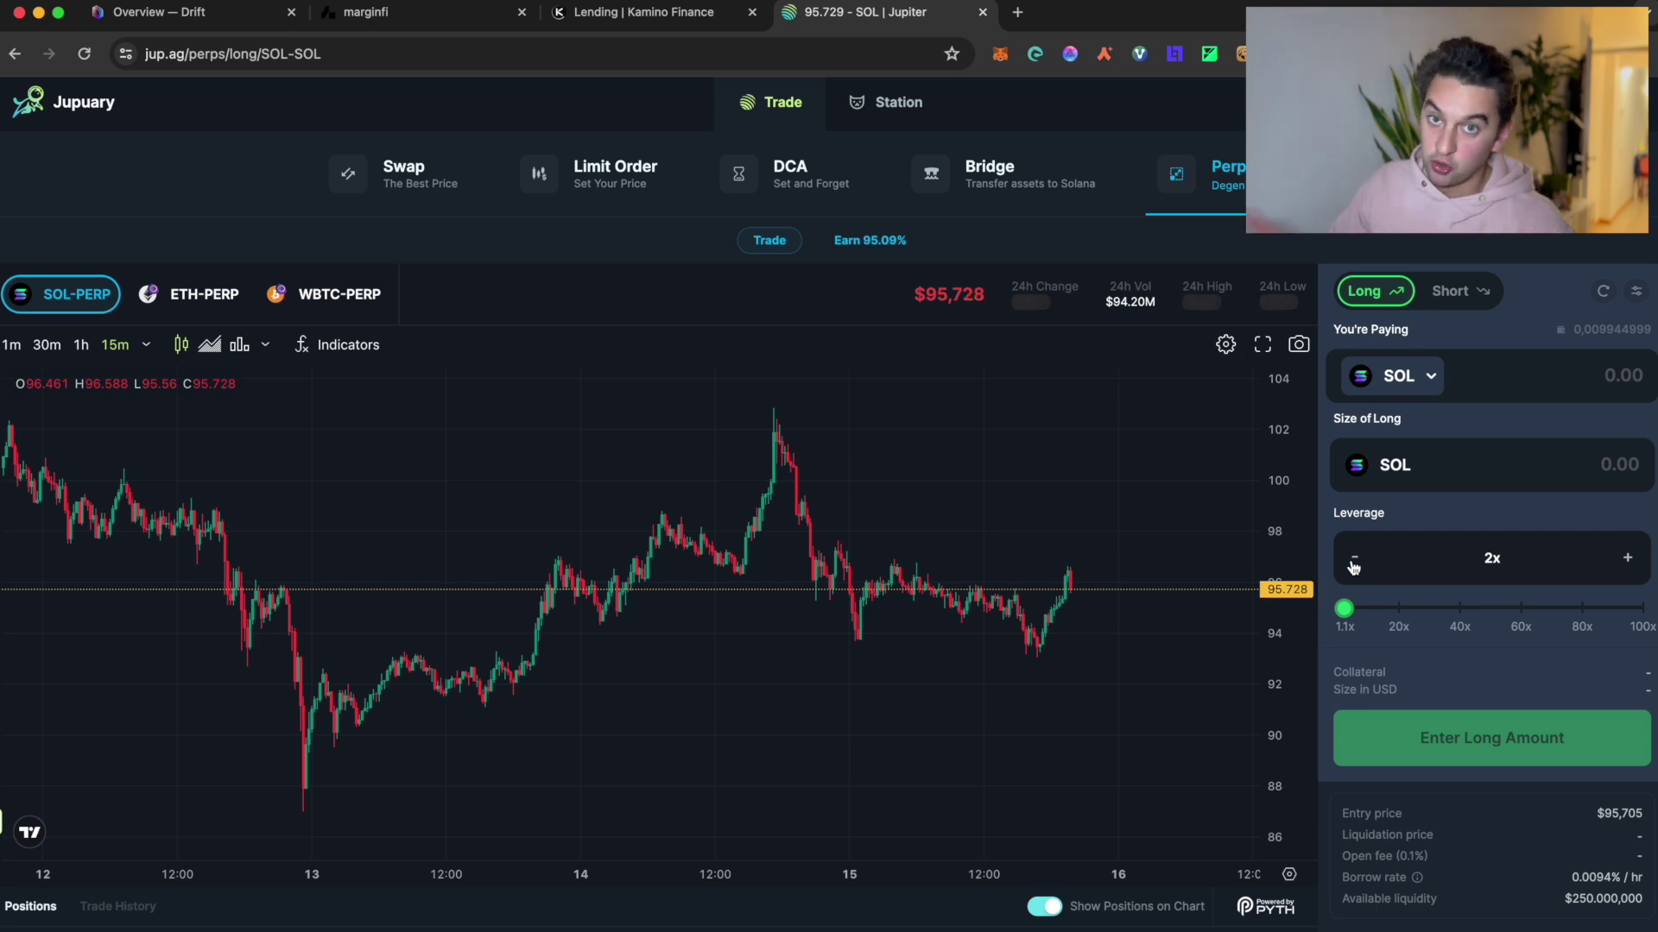
Switch the SOL-PERP order form from long to short and look over the page
{"action": "left_click", "coordinate": [1459, 291]}
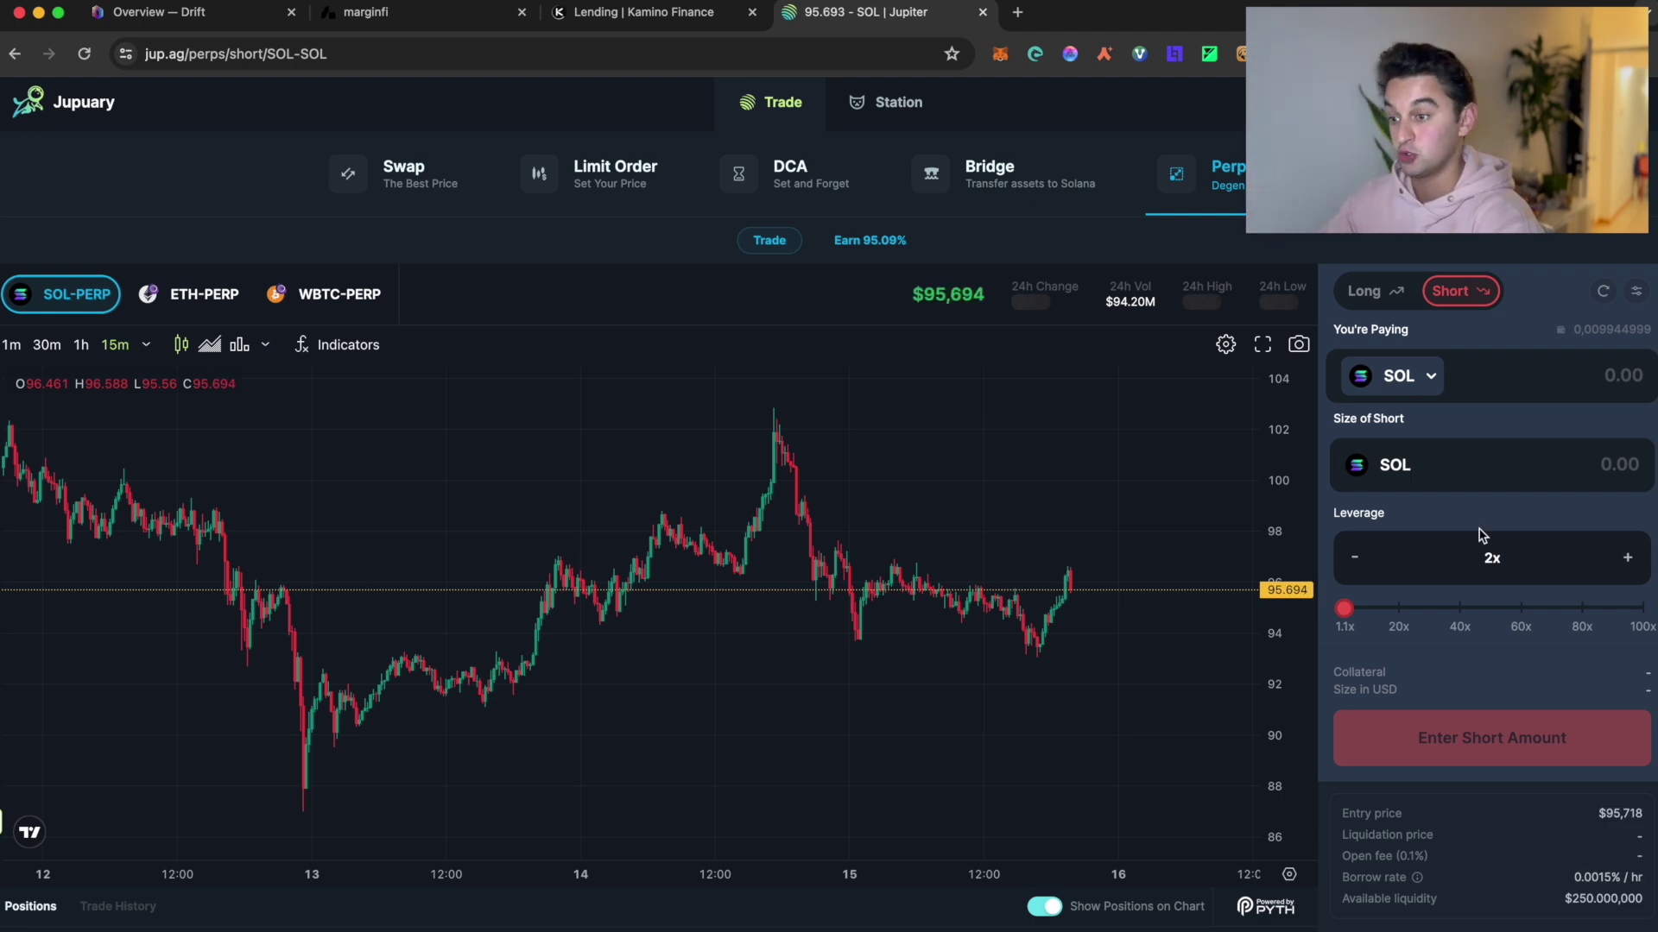
{"action": "scroll", "coordinate": [1479, 518], "scroll_direction": "down", "scroll_amount": 2}
{"action": "scroll", "coordinate": [1479, 518], "scroll_direction": "up", "scroll_amount": 3}
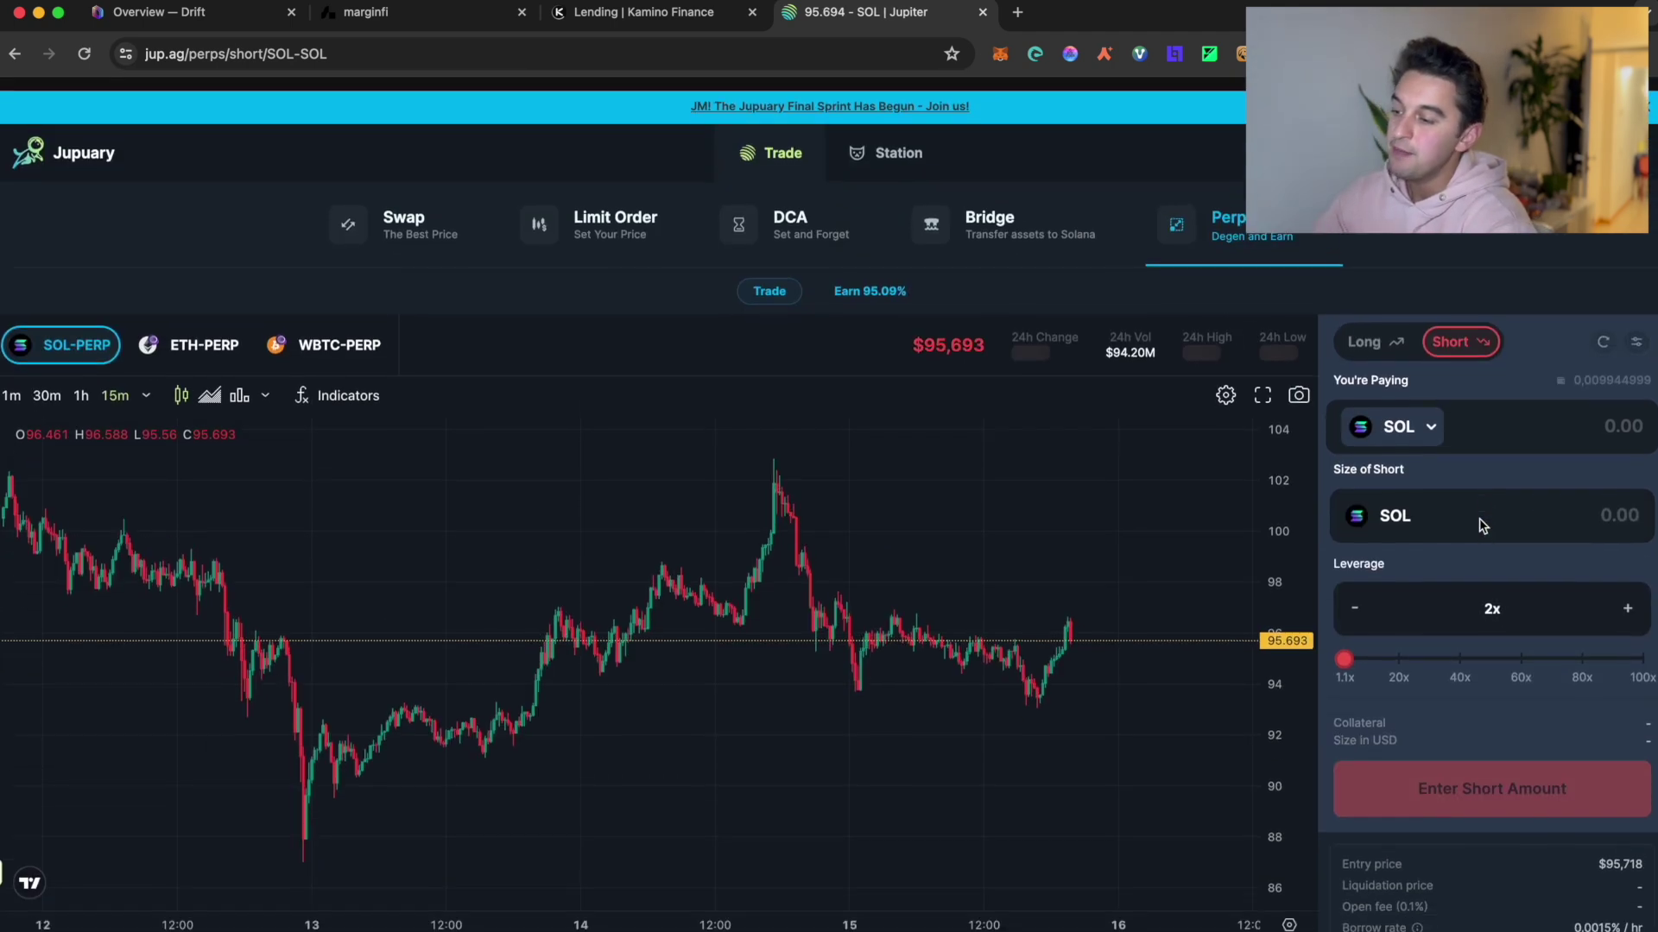